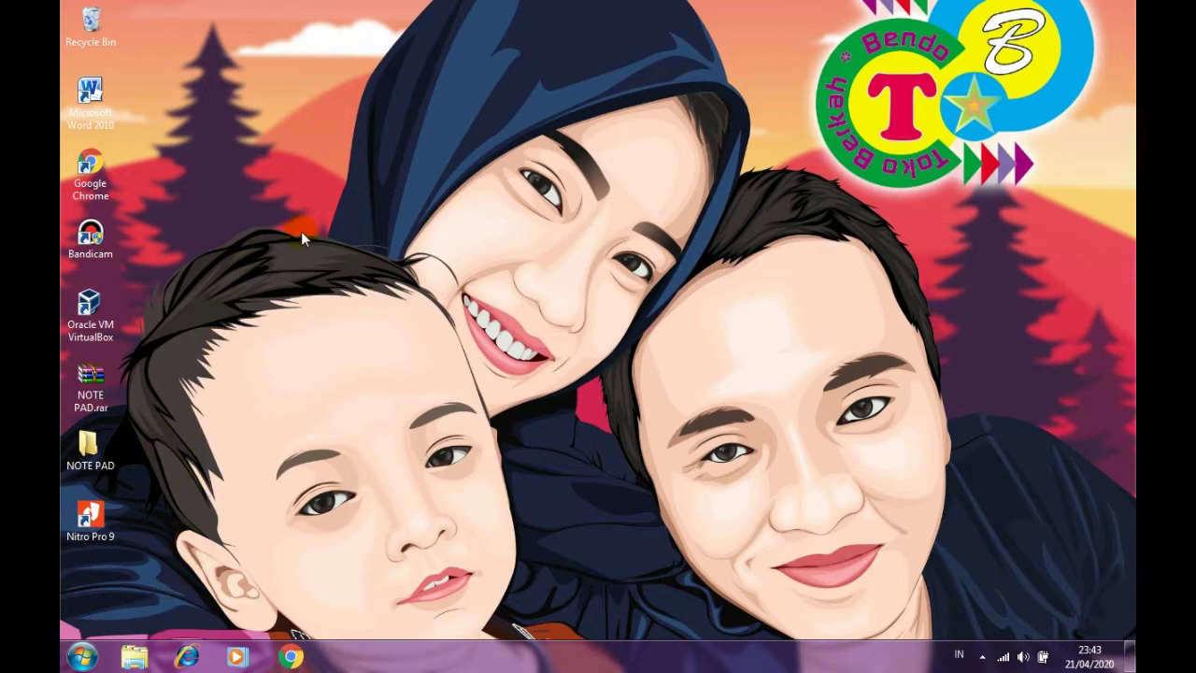
{"action": "right_click", "coordinate": [277, 236]}
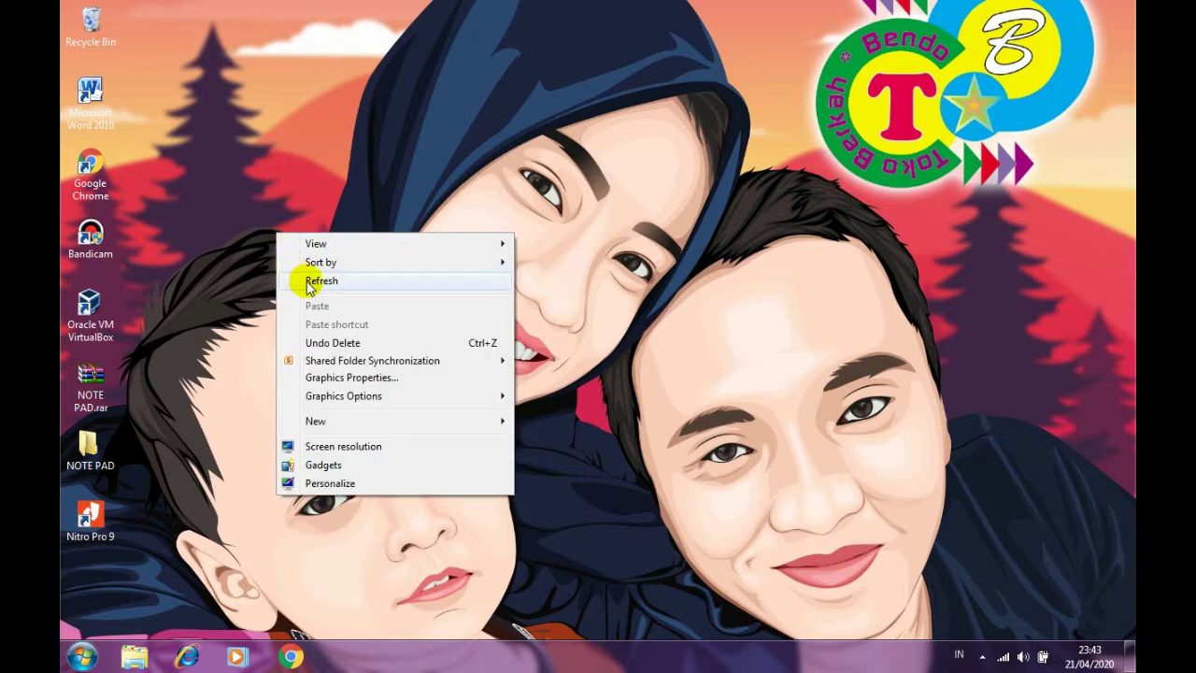
{"action": "left_click", "coordinate": [301, 280]}
{"action": "right_click", "coordinate": [294, 239]}
{"action": "left_click", "coordinate": [311, 282]}
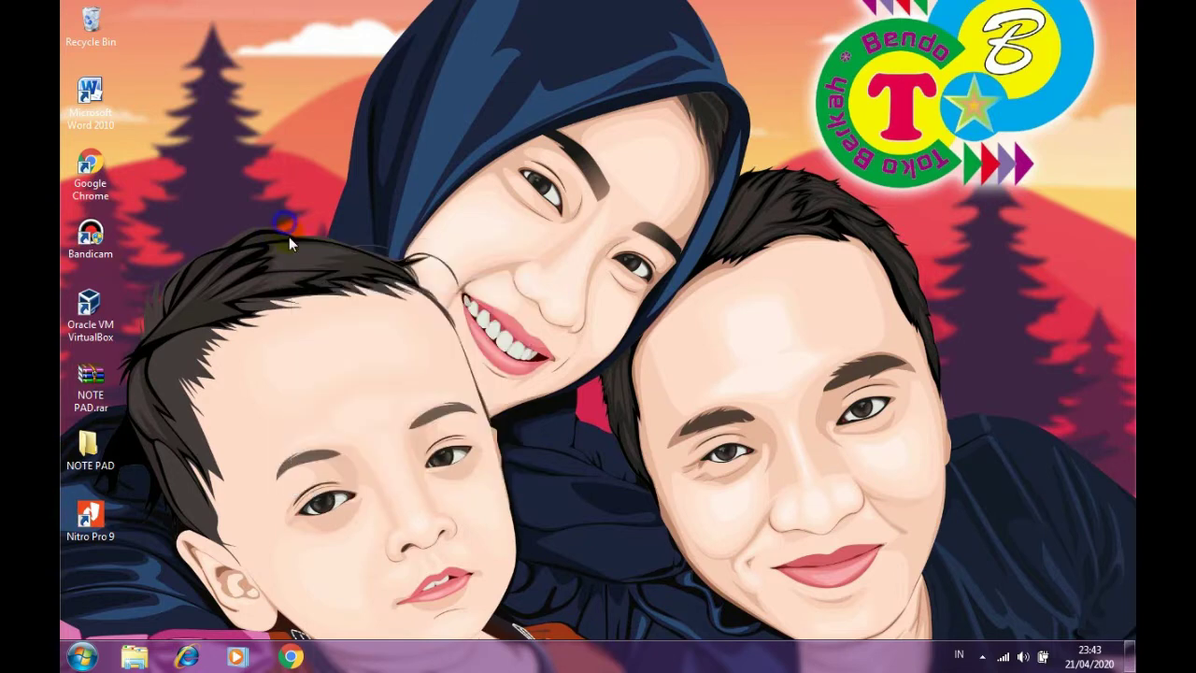
{"action": "right_click", "coordinate": [290, 234]}
{"action": "left_click", "coordinate": [304, 270]}
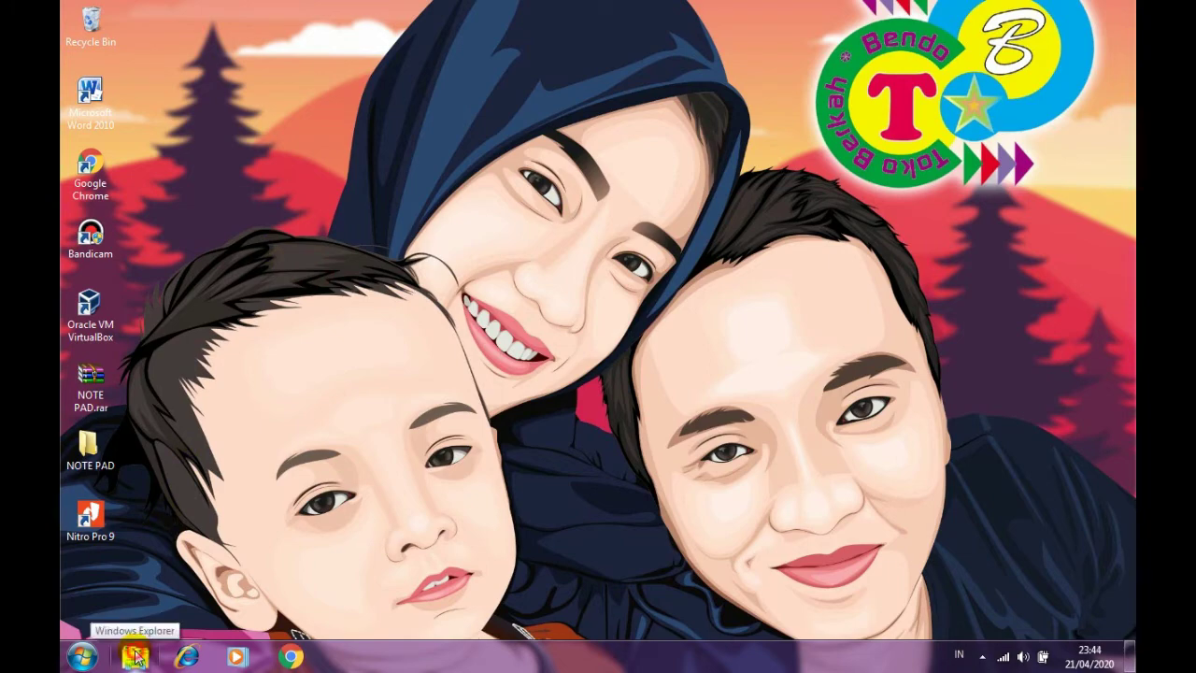
{"action": "left_click", "coordinate": [135, 657]}
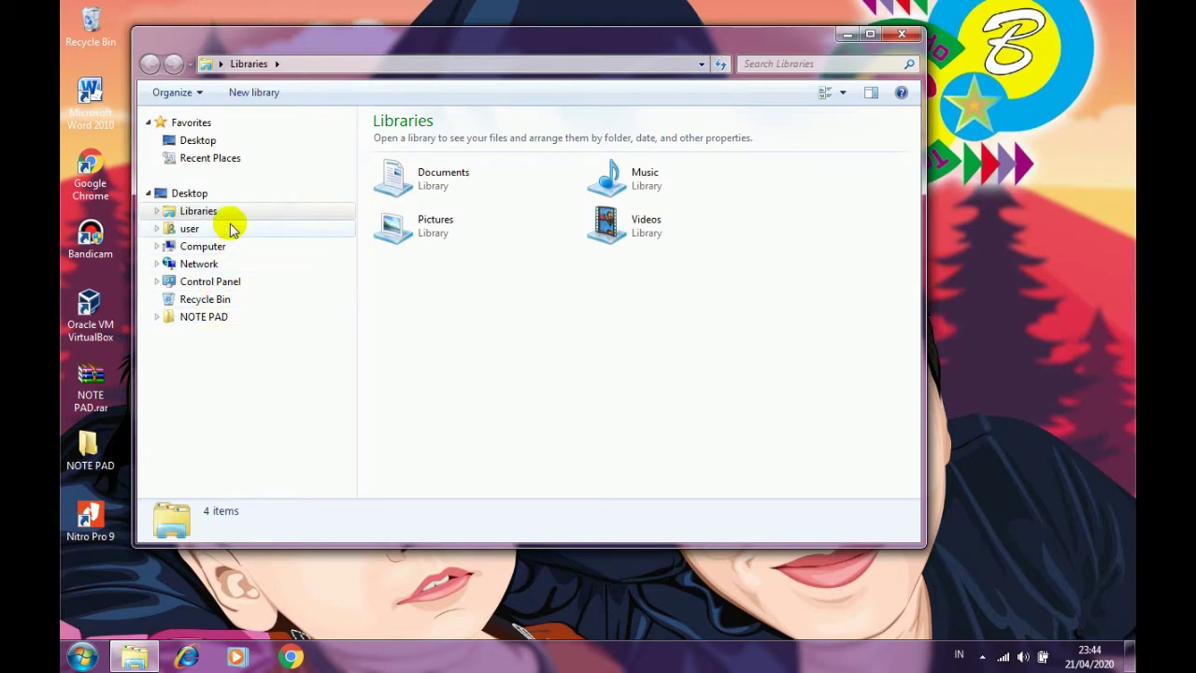
{"action": "left_click", "coordinate": [228, 213]}
{"action": "left_click", "coordinate": [474, 322]}
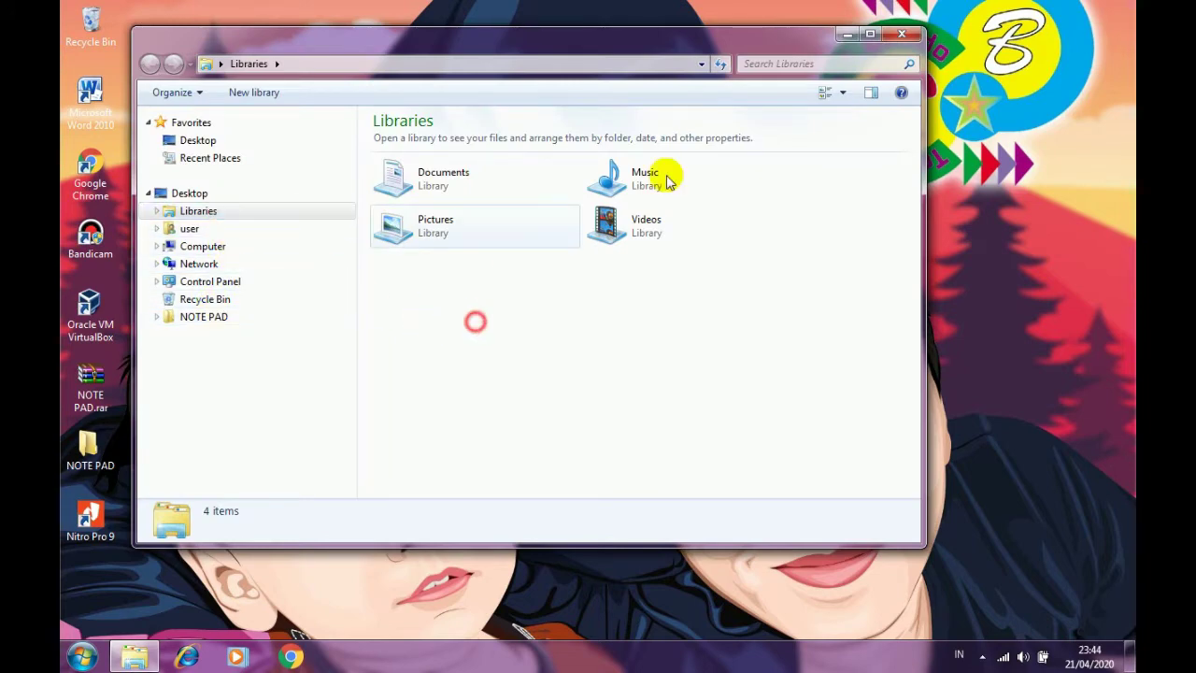
{"action": "left_click", "coordinate": [901, 34]}
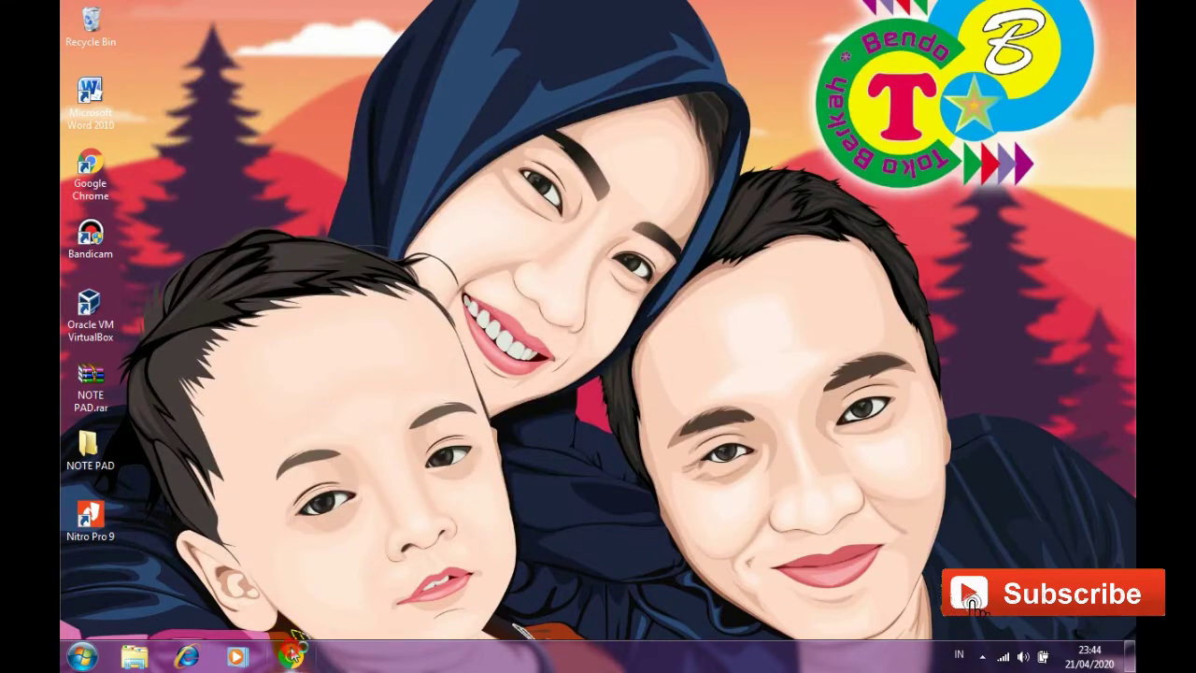
Step: Open Google Chrome and move its window aside so that part of the desktop is uncovered
{"action": "left_click", "coordinate": [291, 654]}
{"action": "left_click_drag", "start_coordinate": [582, 22], "coordinate": [916, 98]}
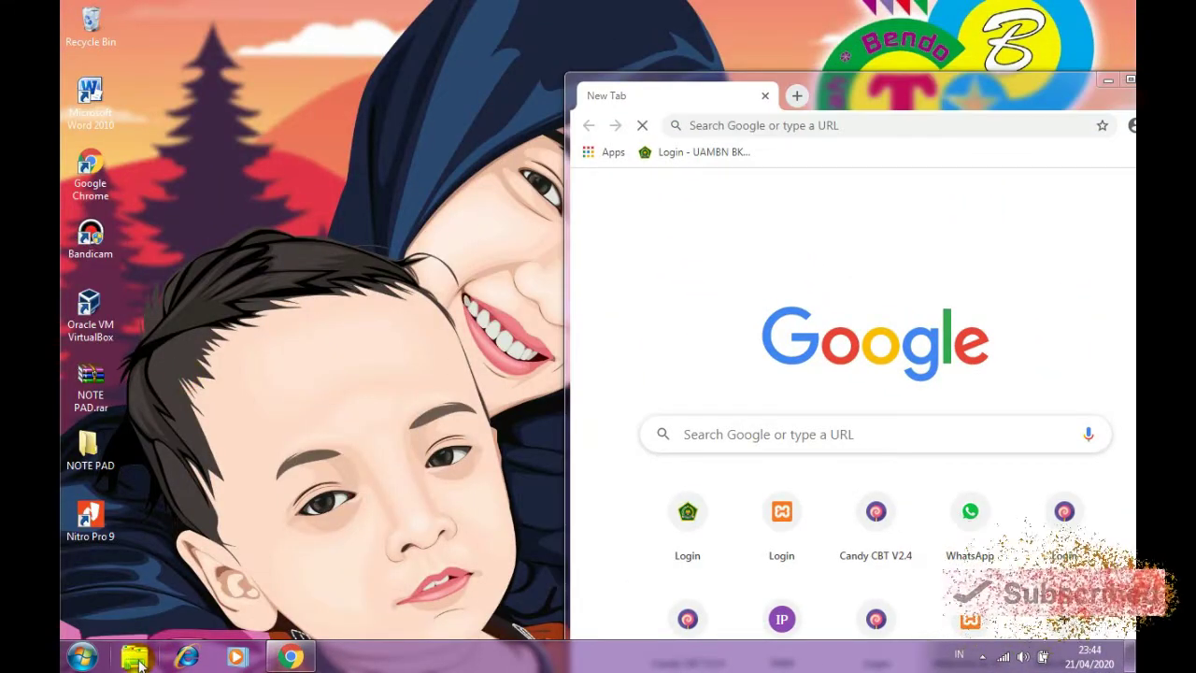
{"action": "left_click", "coordinate": [136, 658]}
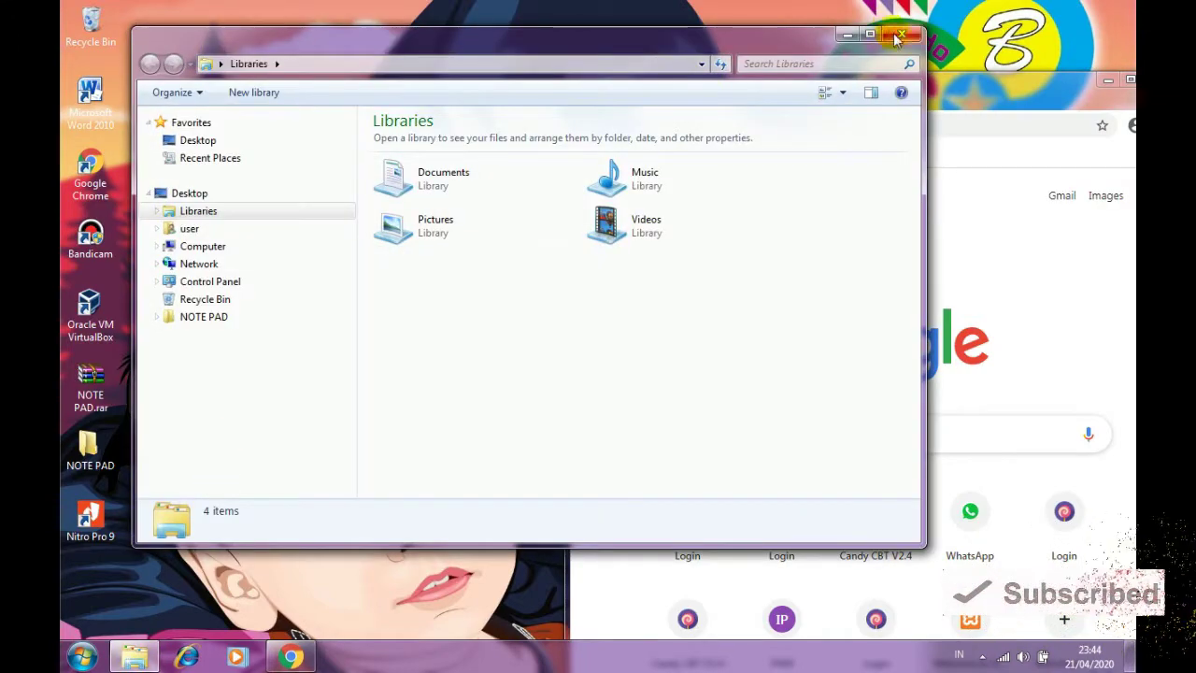
{"action": "left_click", "coordinate": [898, 38]}
Step: Start the Apache and MySQL modules in the XAMPP Control Panel and minimize its window
{"action": "left_click", "coordinate": [84, 649]}
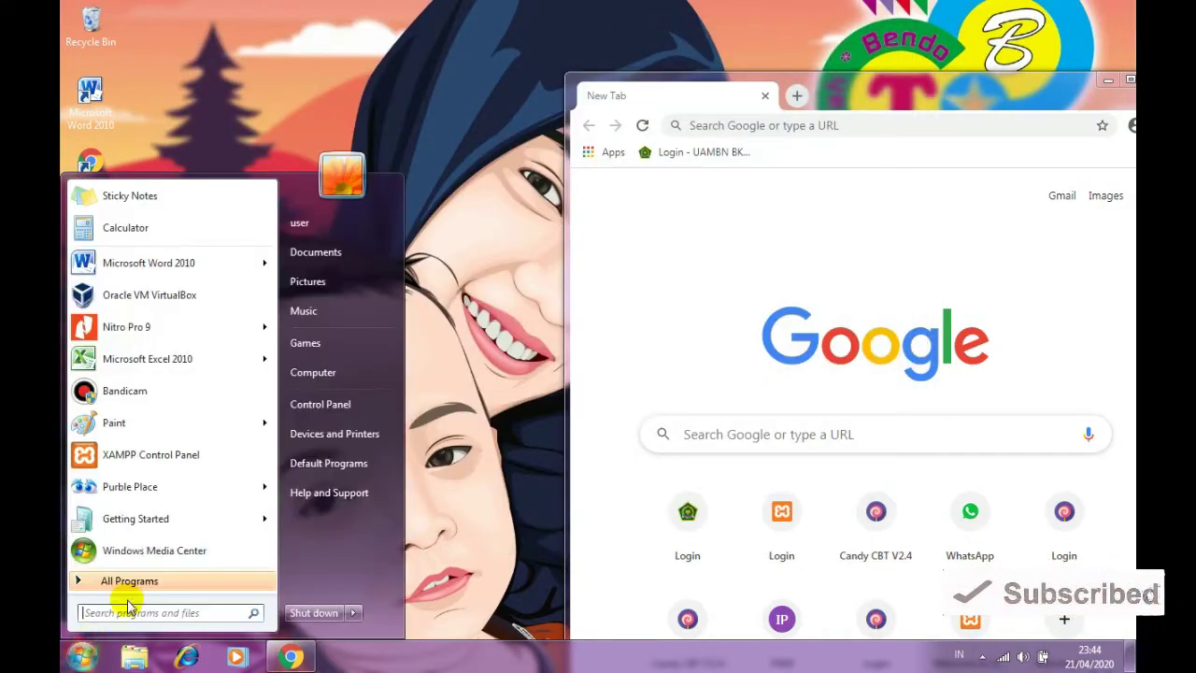
{"action": "left_click", "coordinate": [166, 461]}
{"action": "left_click", "coordinate": [538, 122]}
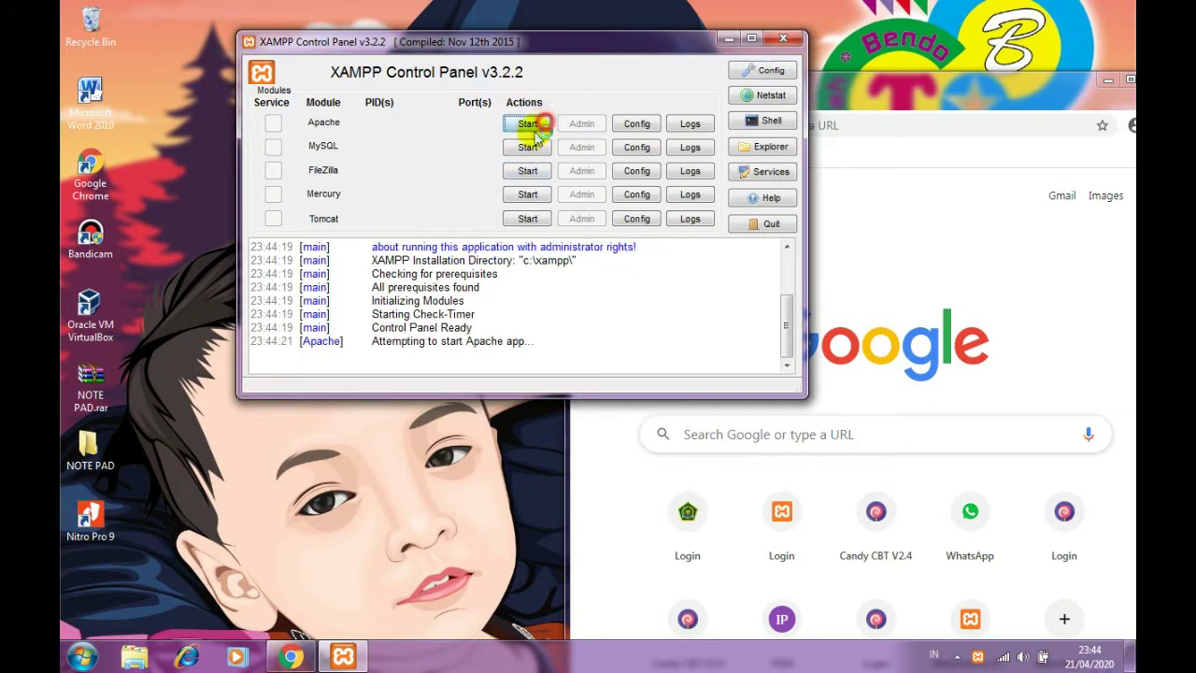
{"action": "left_click", "coordinate": [528, 145]}
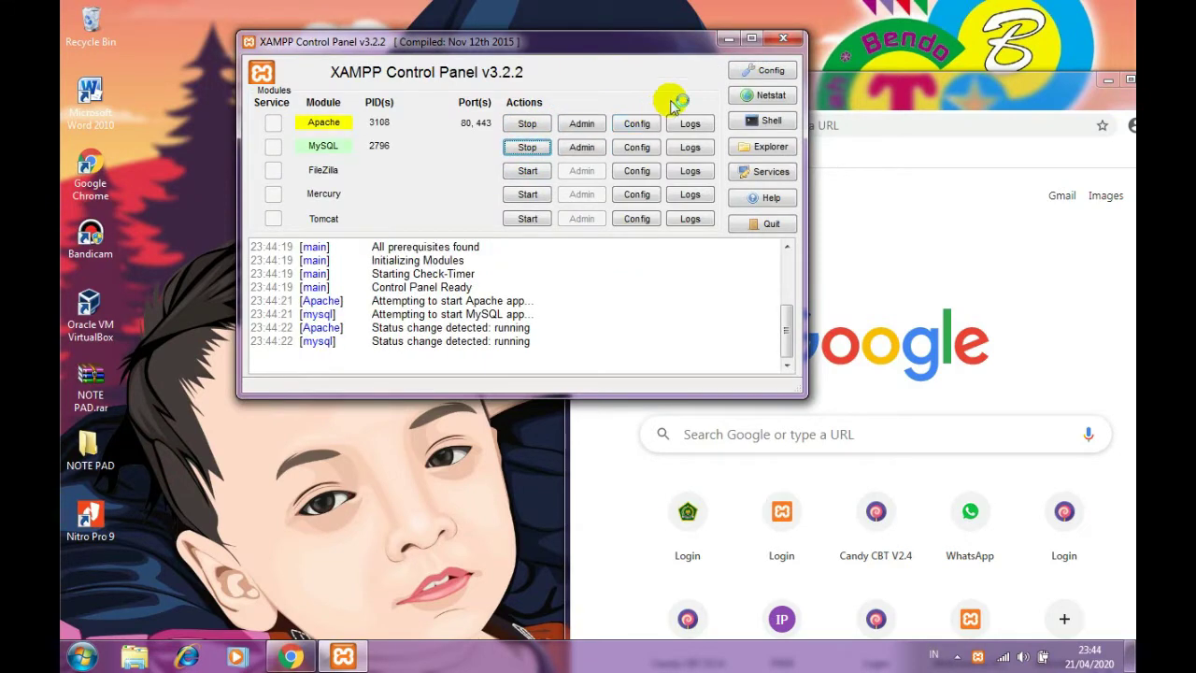
{"action": "left_click", "coordinate": [724, 40]}
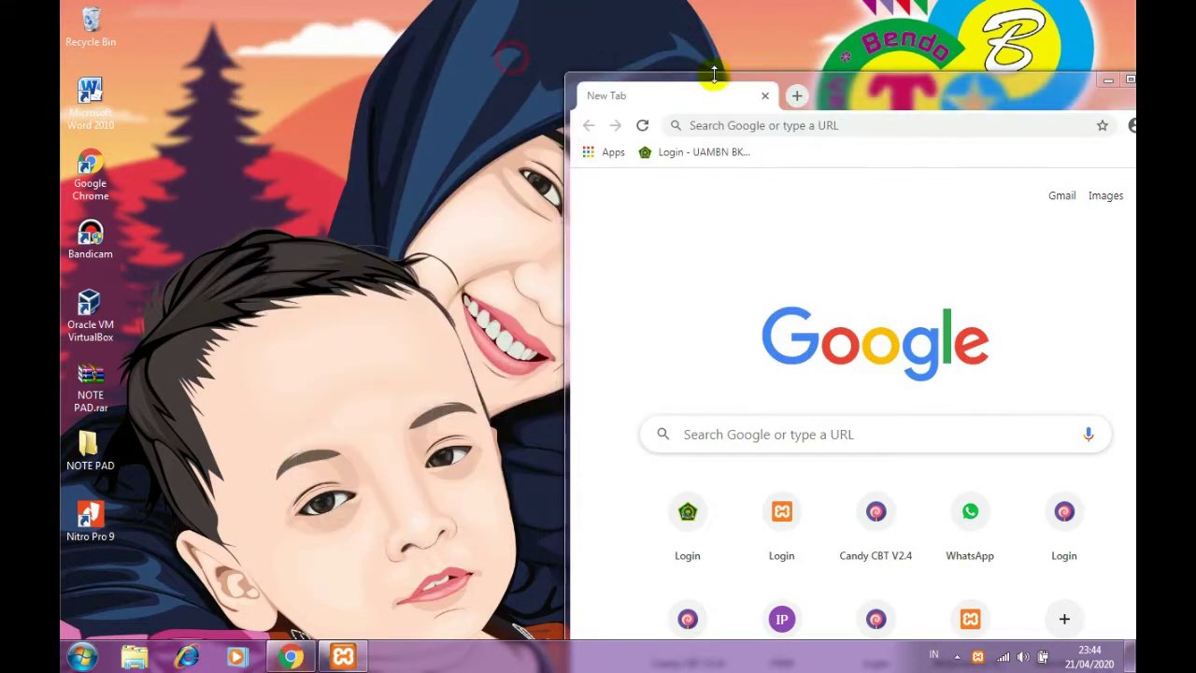
Step: Maximize the Chrome window and try to load sirma.ddns.net/a/admin
{"action": "left_click_drag", "start_coordinate": [923, 87], "coordinate": [523, 1]}
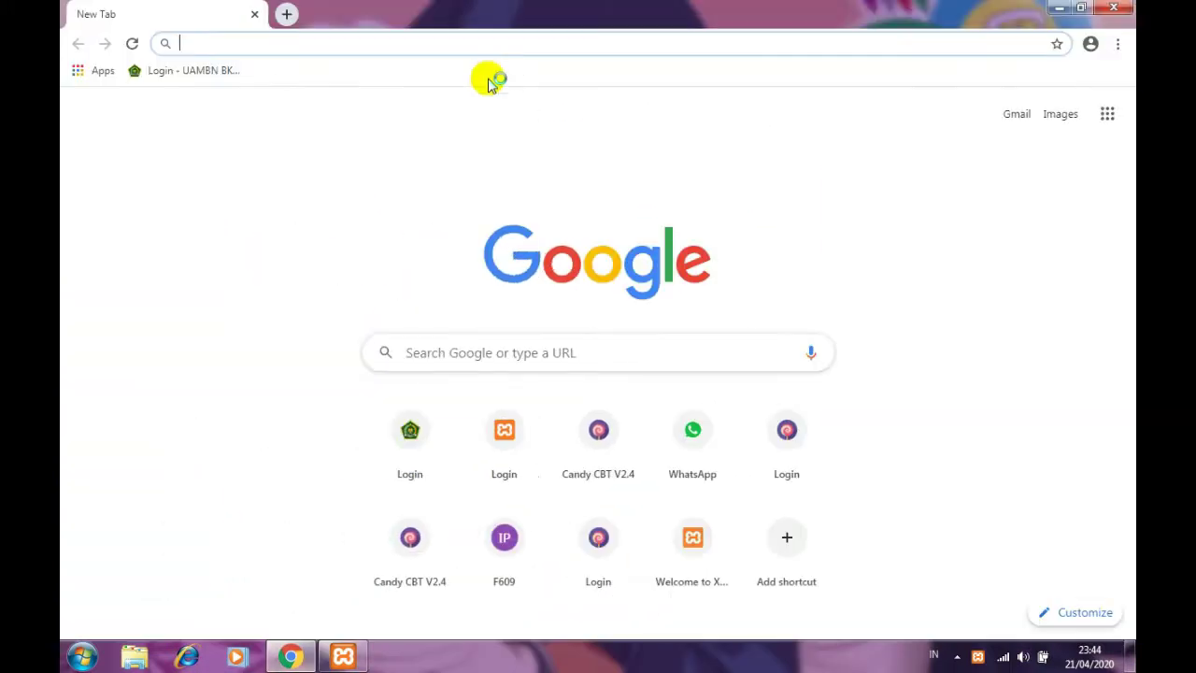
{"action": "left_click", "coordinate": [400, 43]}
{"action": "type", "text": "s"}
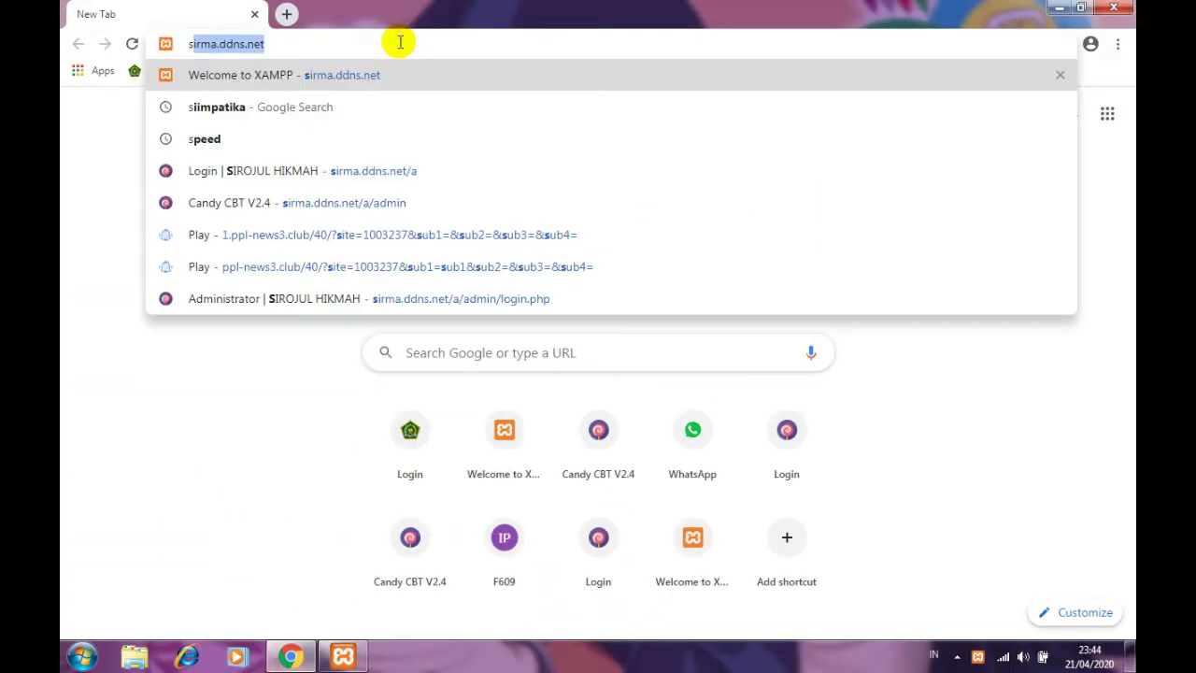
{"action": "type", "text": "ir"}
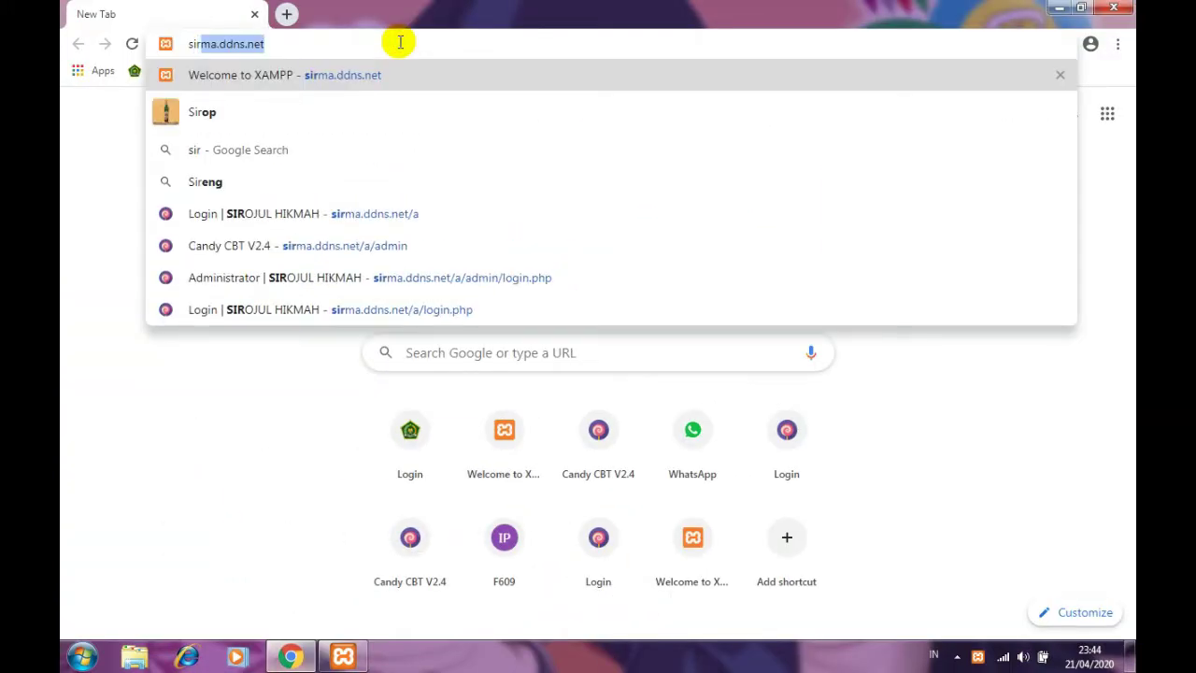
{"action": "key", "text": "Right"}
{"action": "type", "text": "/a"}
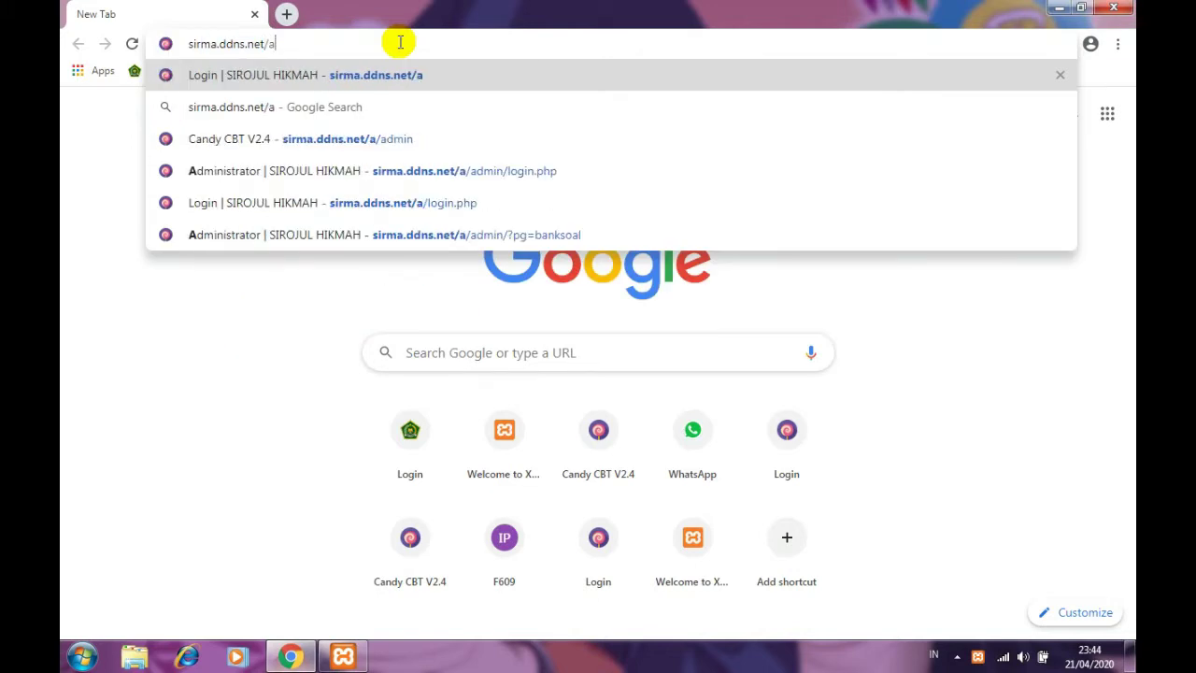
{"action": "type", "text": "/"}
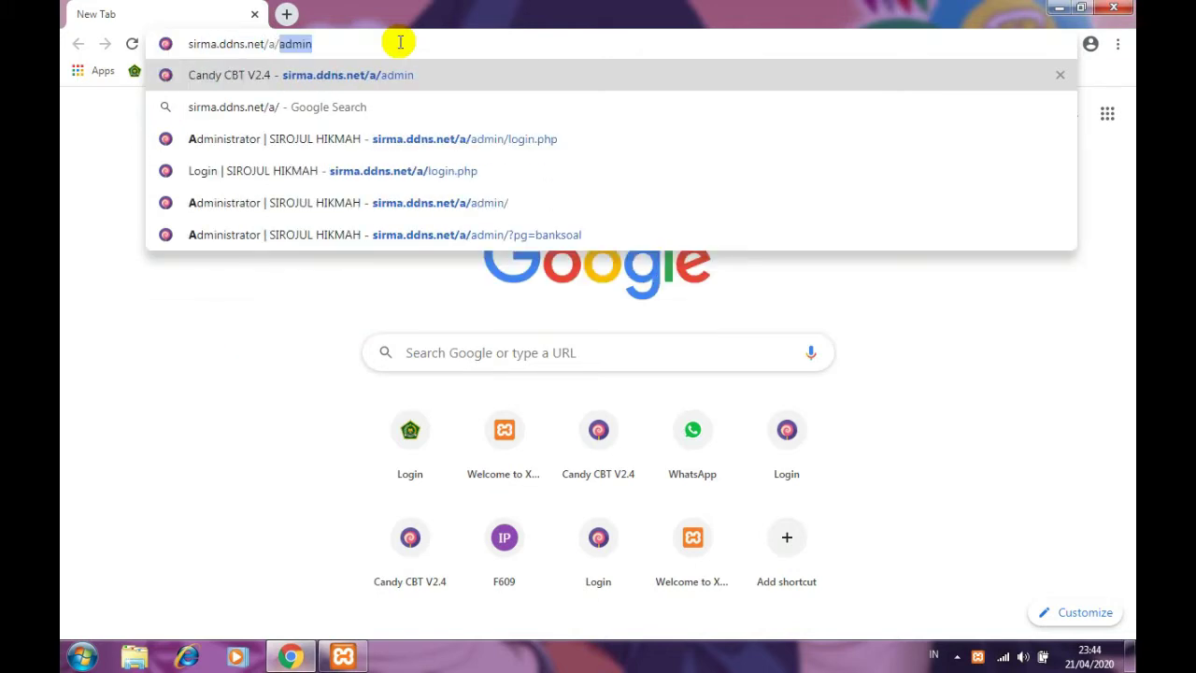
{"action": "key", "text": "Return"}
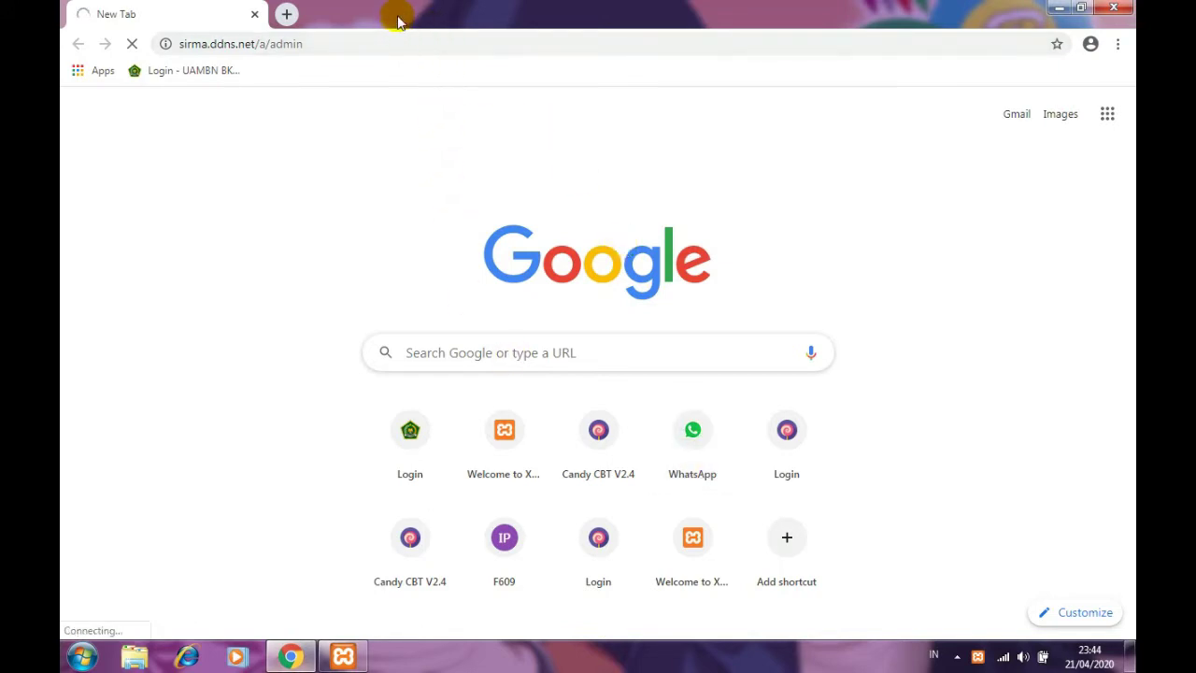
Step: Check the status of the Apache and MySQL modules in the XAMPP Control Panel, and minimize it again
{"action": "left_click_drag", "start_coordinate": [396, 14], "coordinate": [561, 3]}
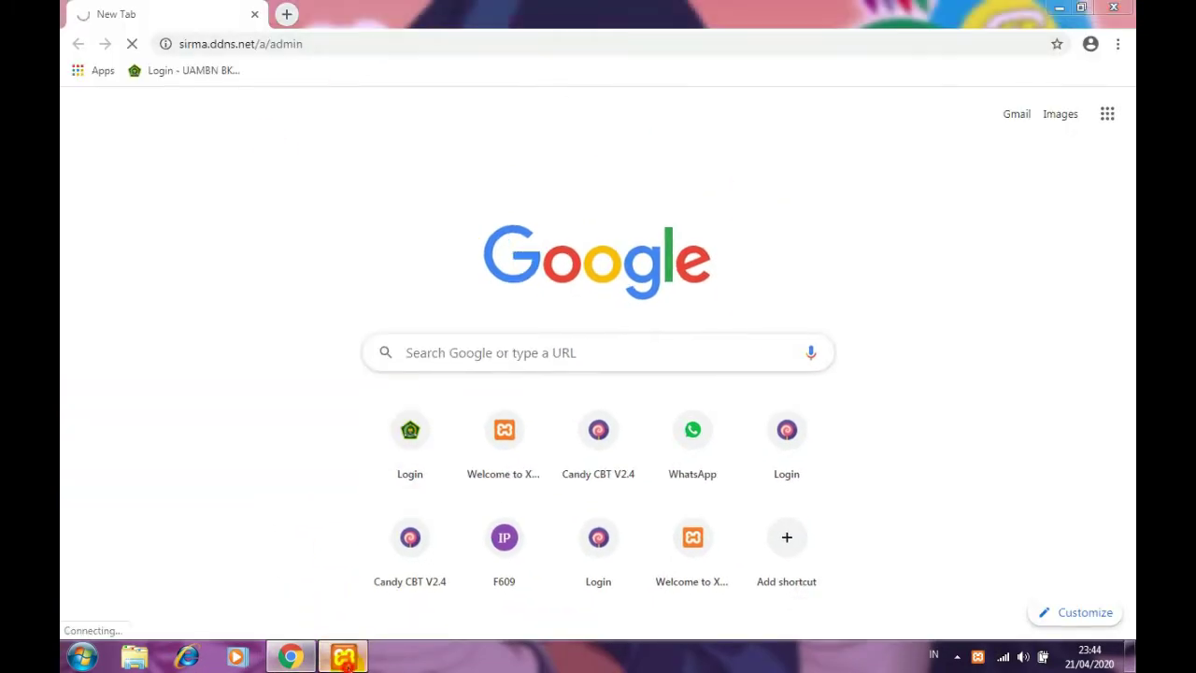
{"action": "left_click", "coordinate": [344, 657]}
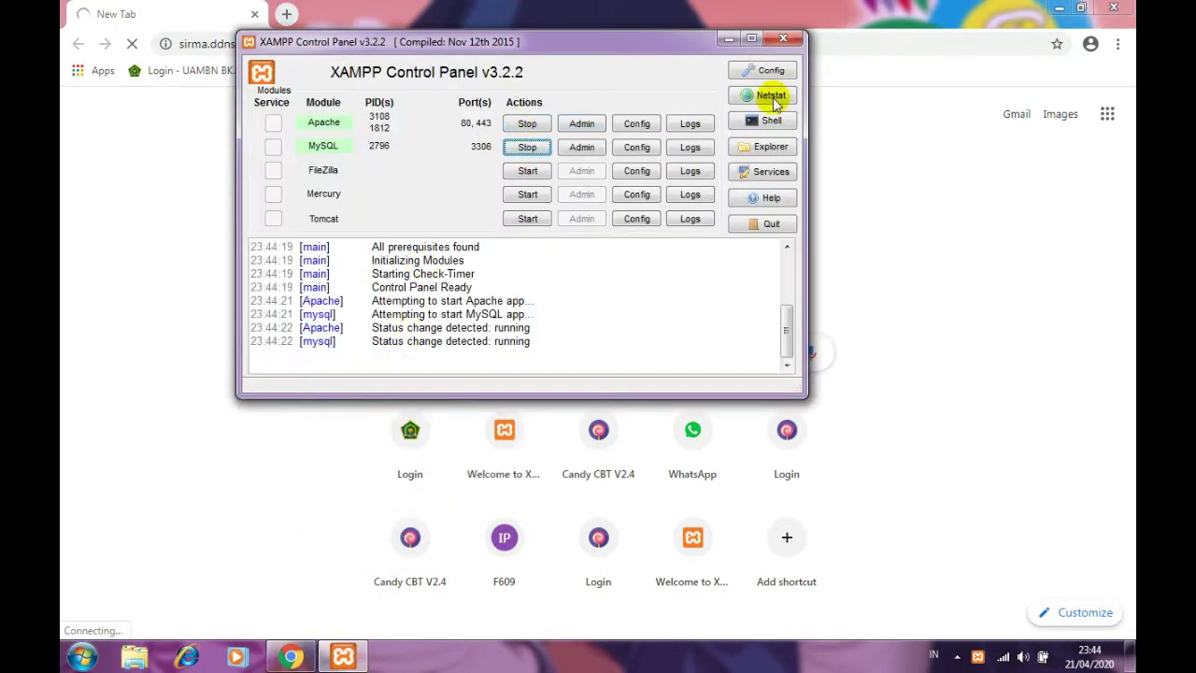
{"action": "left_click", "coordinate": [728, 40]}
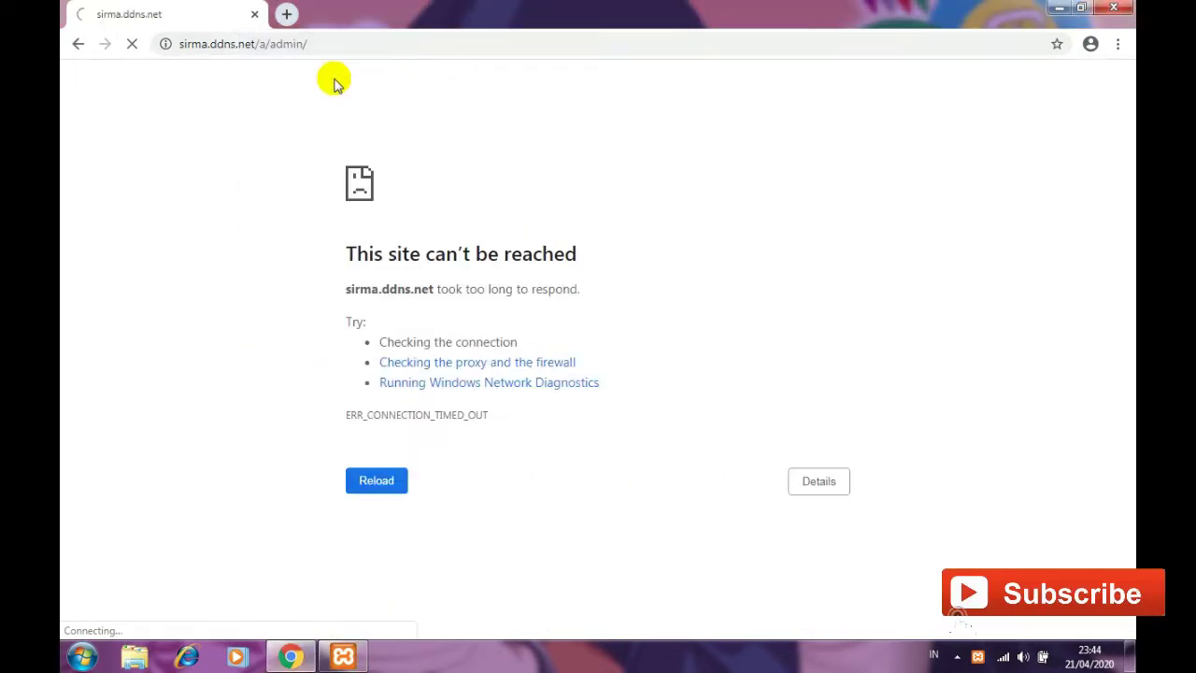
Step: Load the Candy CBT admin page from localhost/a/admin in a new browser tab
{"action": "left_click", "coordinate": [353, 41]}
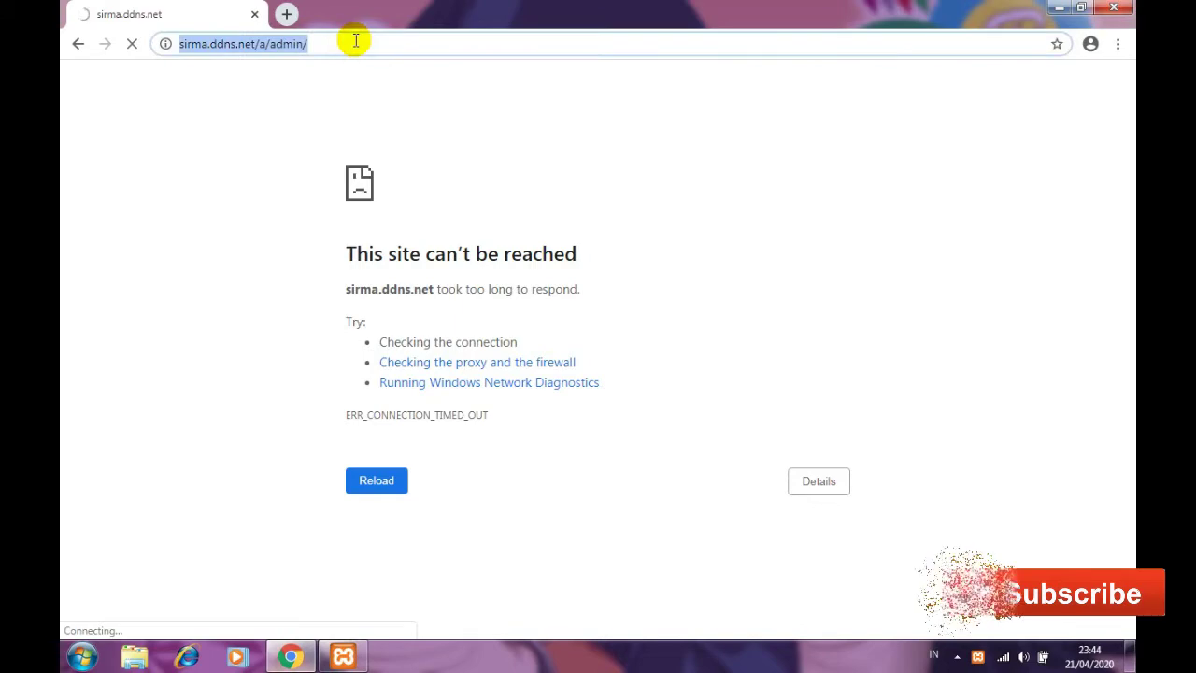
{"action": "left_click", "coordinate": [284, 15]}
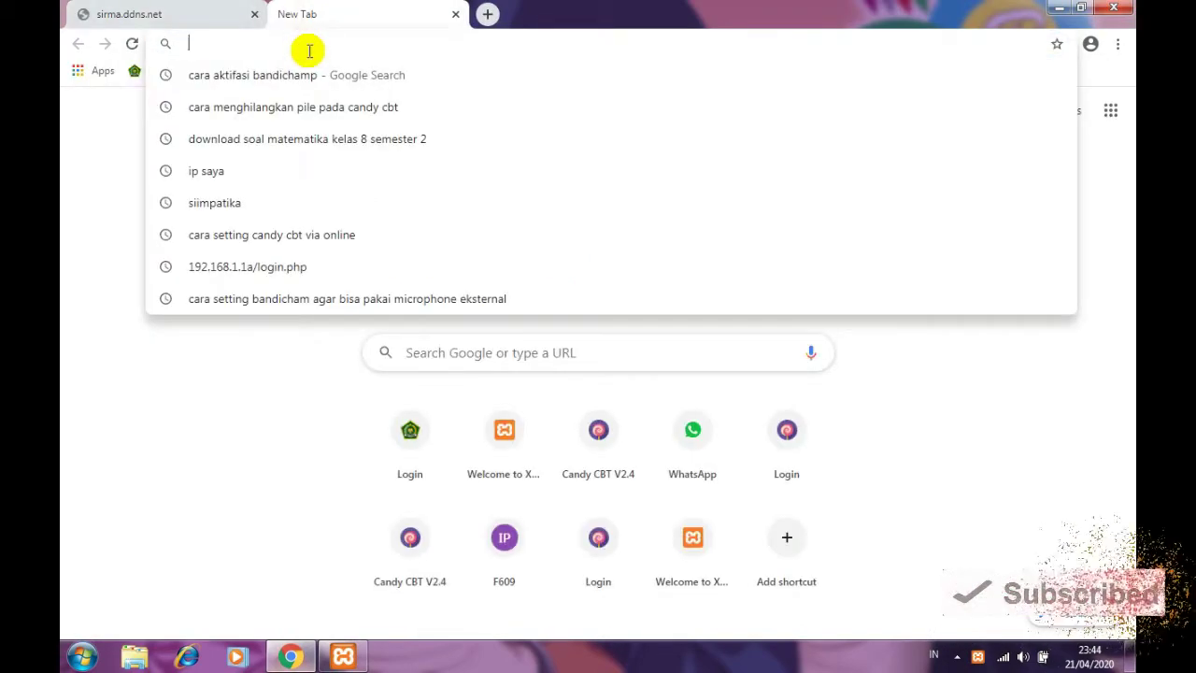
{"action": "type", "text": "local"}
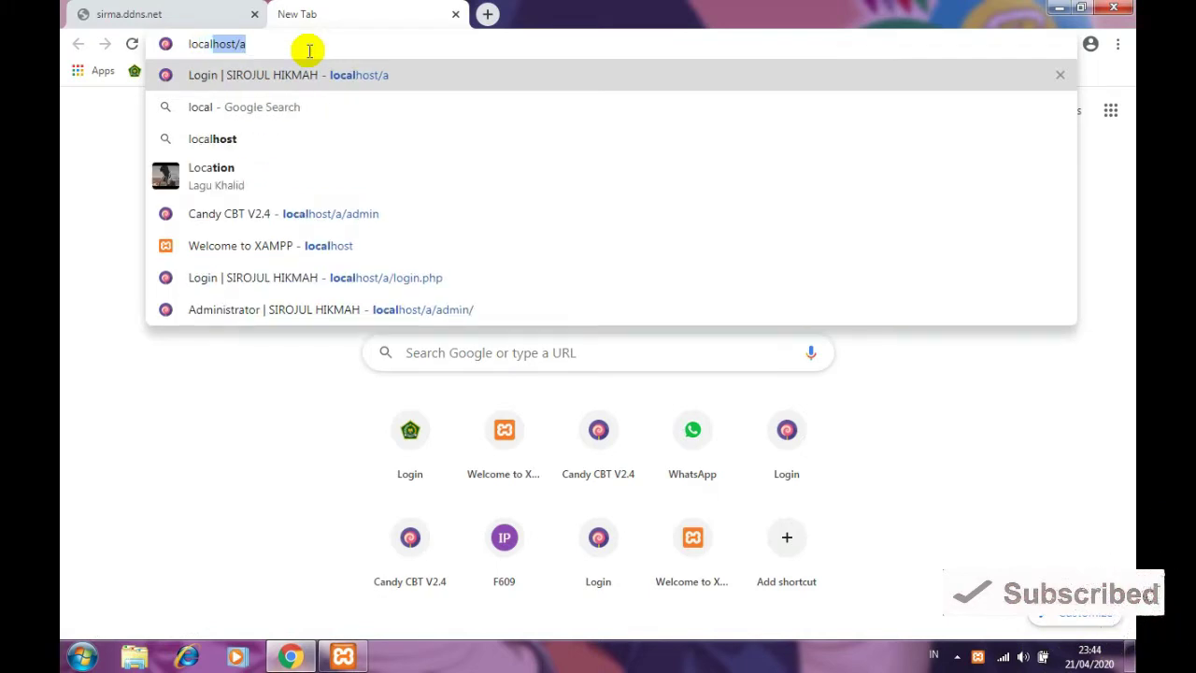
{"action": "type", "text": "host/a/"}
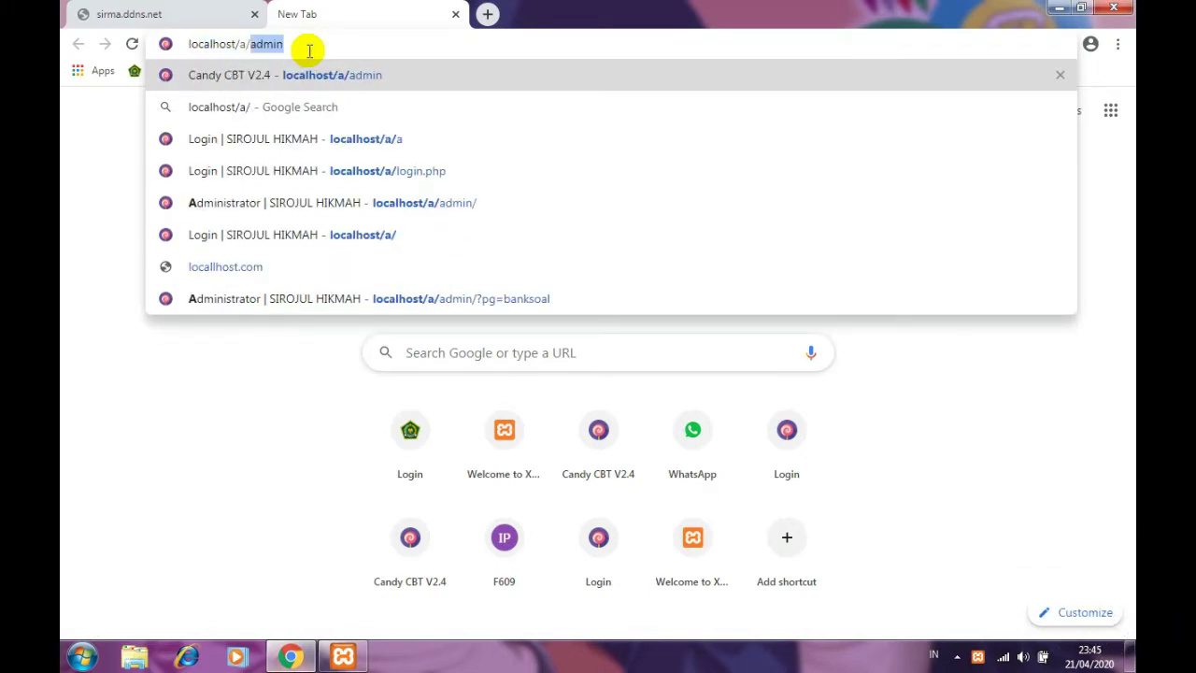
{"action": "type", "text": "admin"}
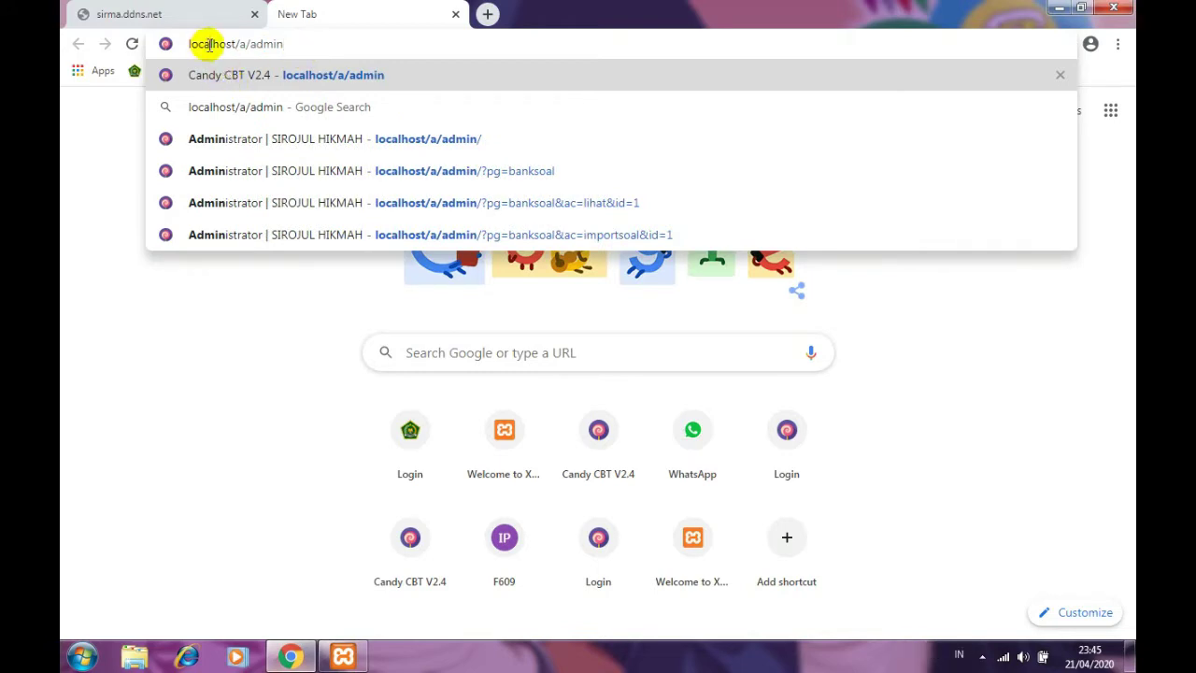
{"action": "key", "text": "Return"}
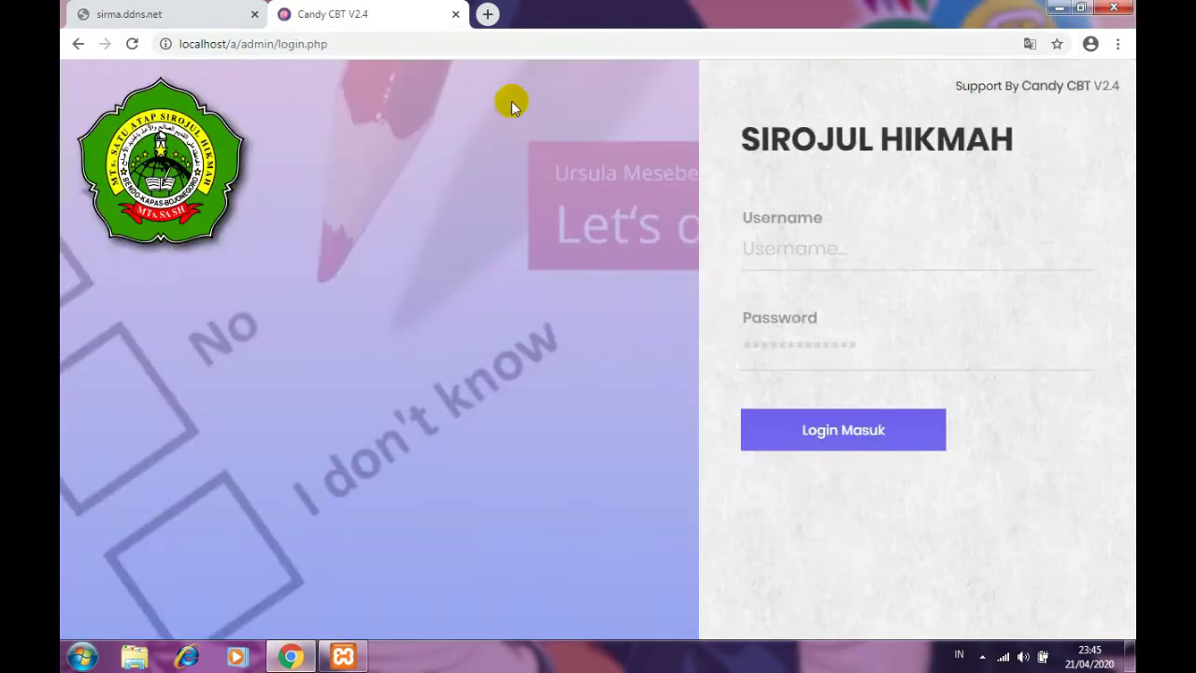
Step: Compare the sirma.ddns.net/a/admin address and page with the localhost login page, ending on the localhost tab
{"action": "left_click", "coordinate": [149, 15]}
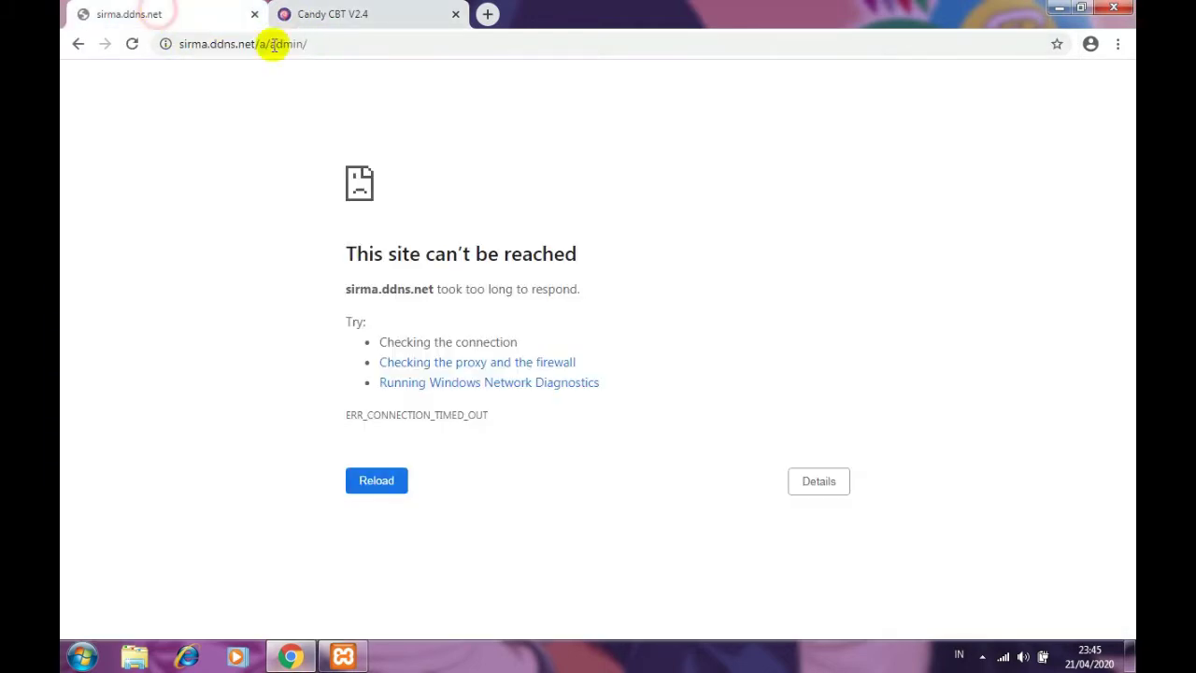
{"action": "left_click", "coordinate": [301, 43]}
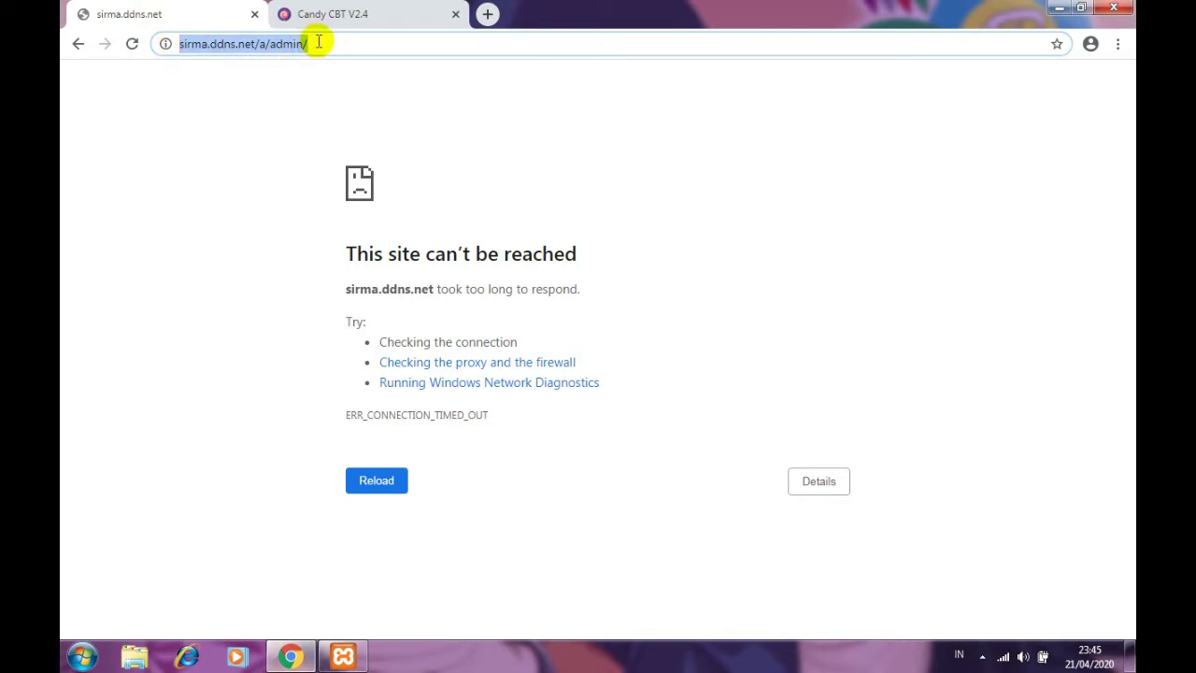
{"action": "left_click_drag", "start_coordinate": [319, 43], "coordinate": [205, 47]}
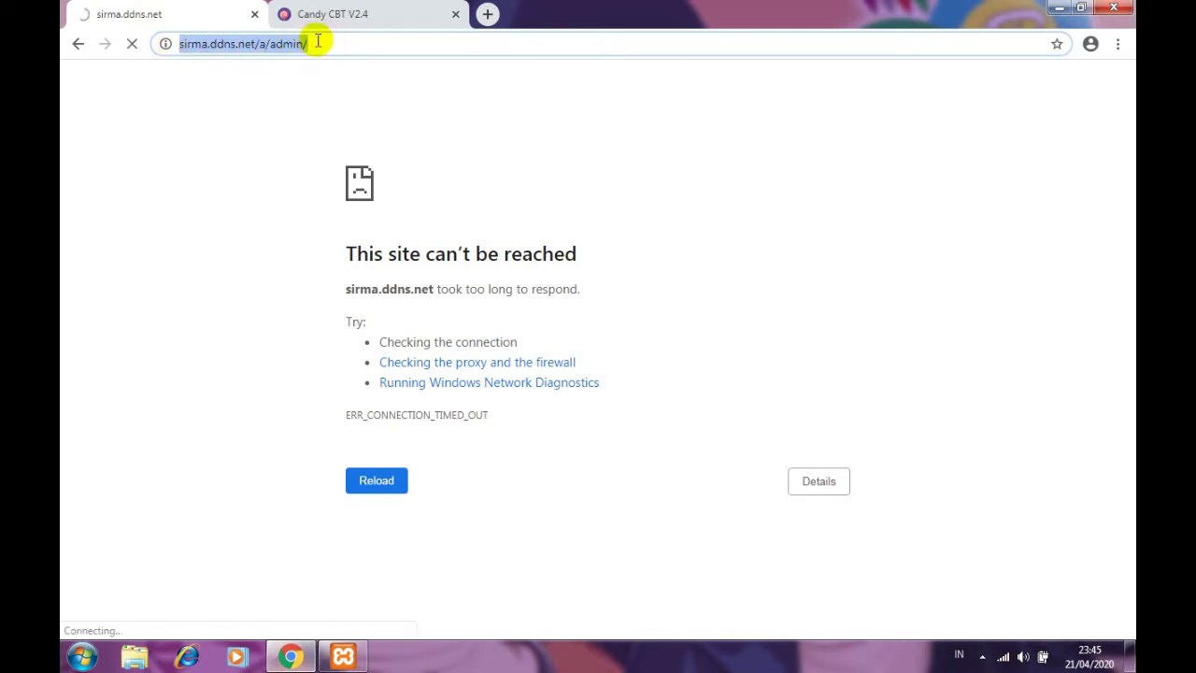
{"action": "left_click_drag", "start_coordinate": [320, 43], "coordinate": [170, 57]}
{"action": "left_click", "coordinate": [256, 44]}
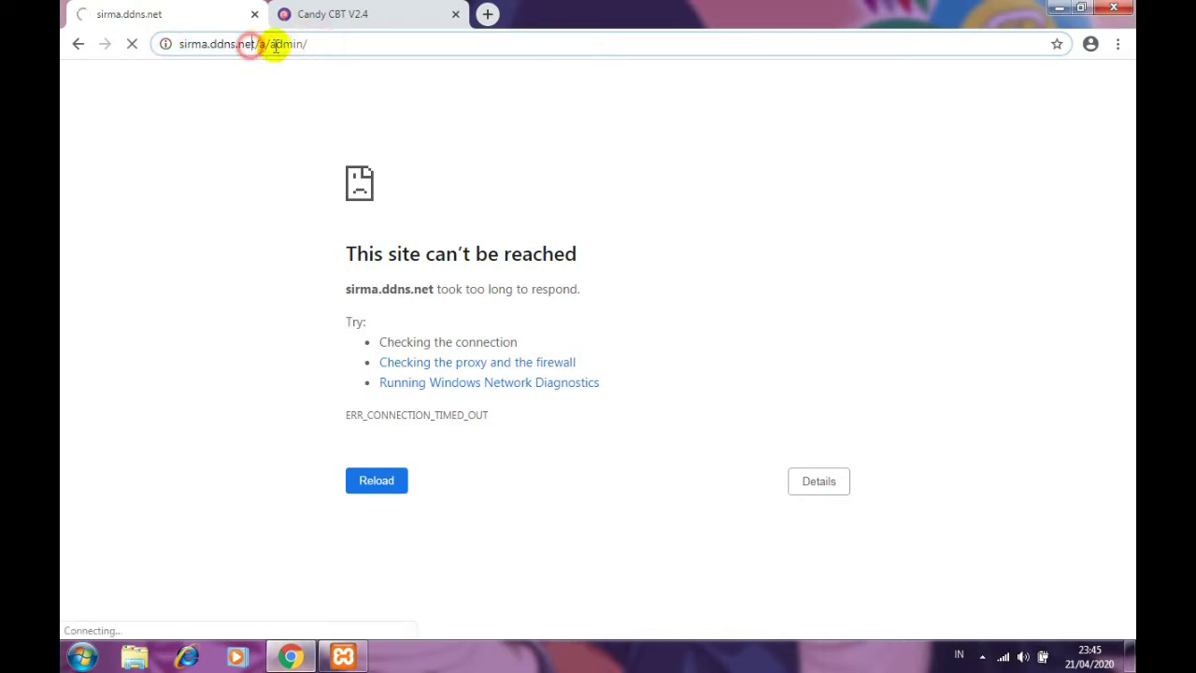
{"action": "left_click_drag", "start_coordinate": [311, 43], "coordinate": [177, 53]}
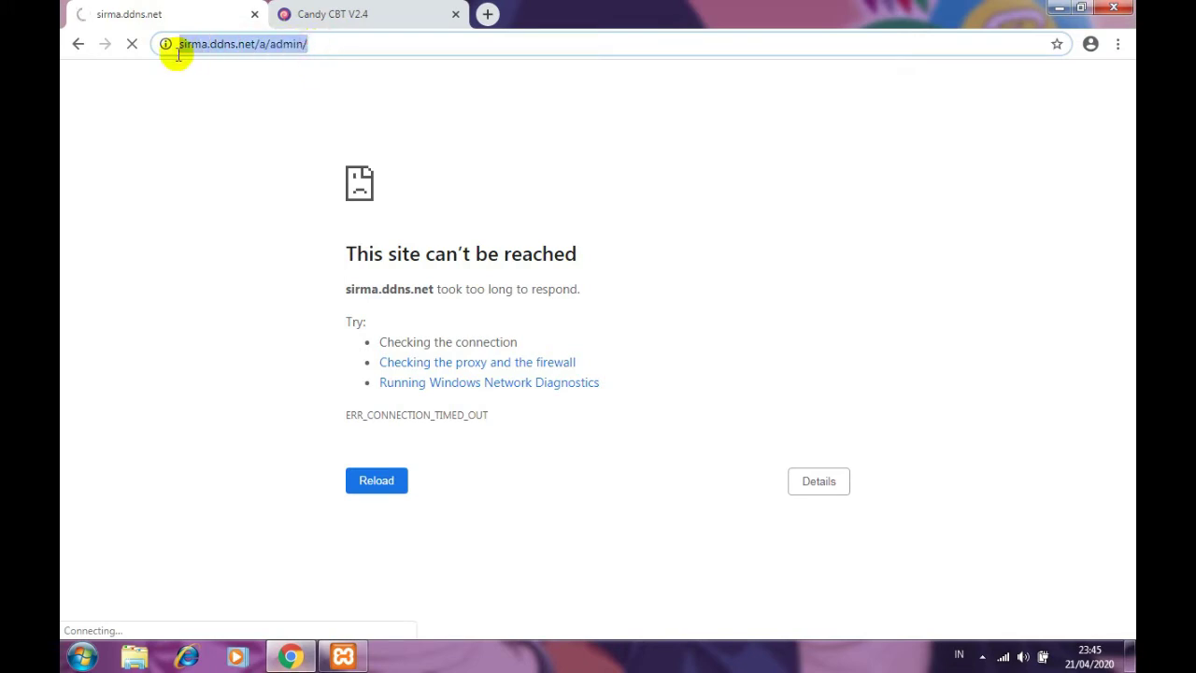
{"action": "left_click", "coordinate": [329, 41]}
{"action": "left_click", "coordinate": [290, 17]}
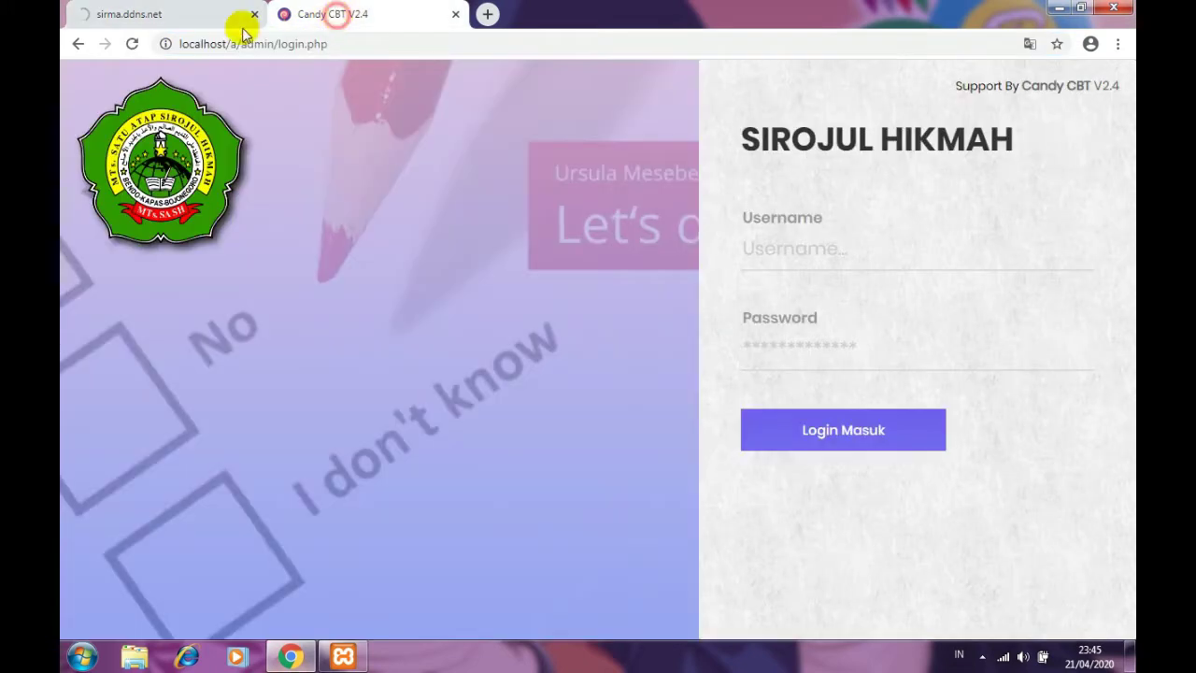
{"action": "left_click", "coordinate": [163, 18]}
{"action": "left_click", "coordinate": [307, 15]}
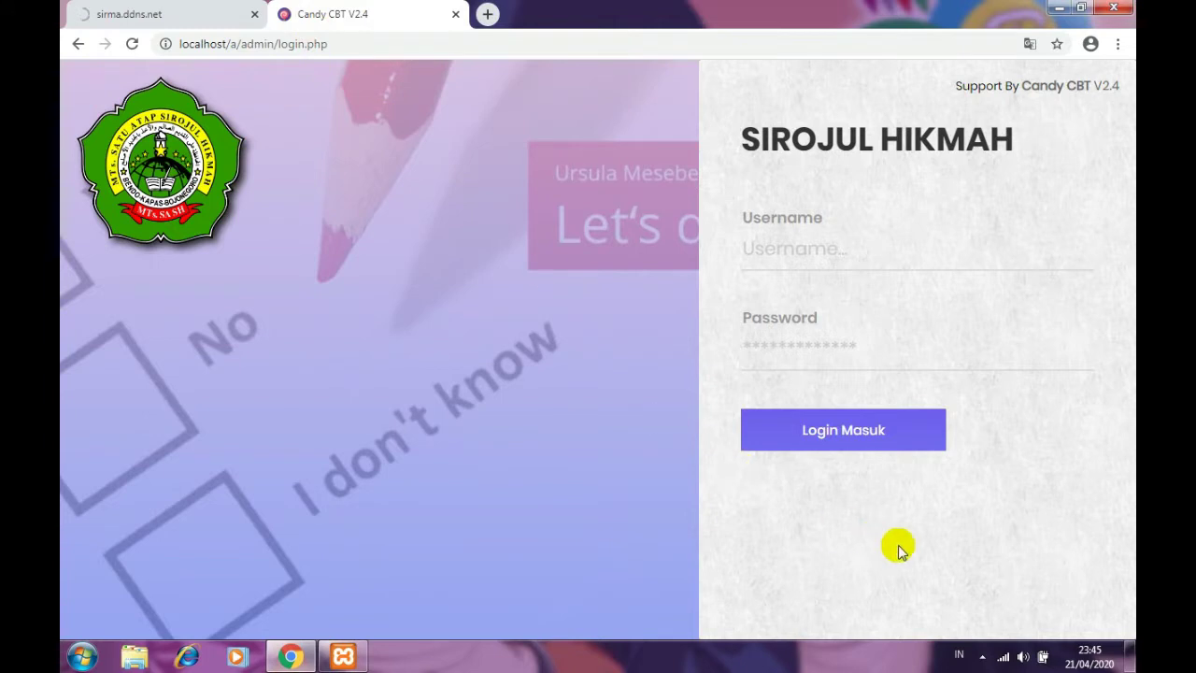
Step: Log in to the localhost admin page by entering the teacher's username and the account password
{"action": "left_click", "coordinate": [816, 246]}
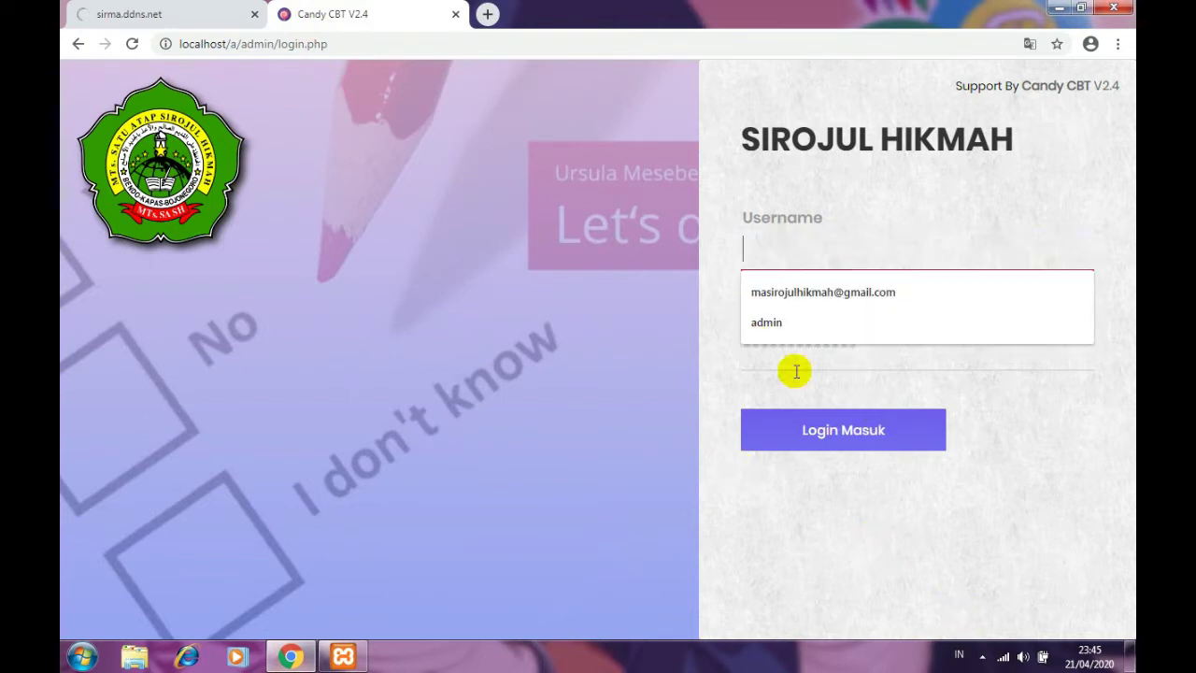
{"action": "left_click", "coordinate": [990, 391]}
{"action": "left_click", "coordinate": [819, 254]}
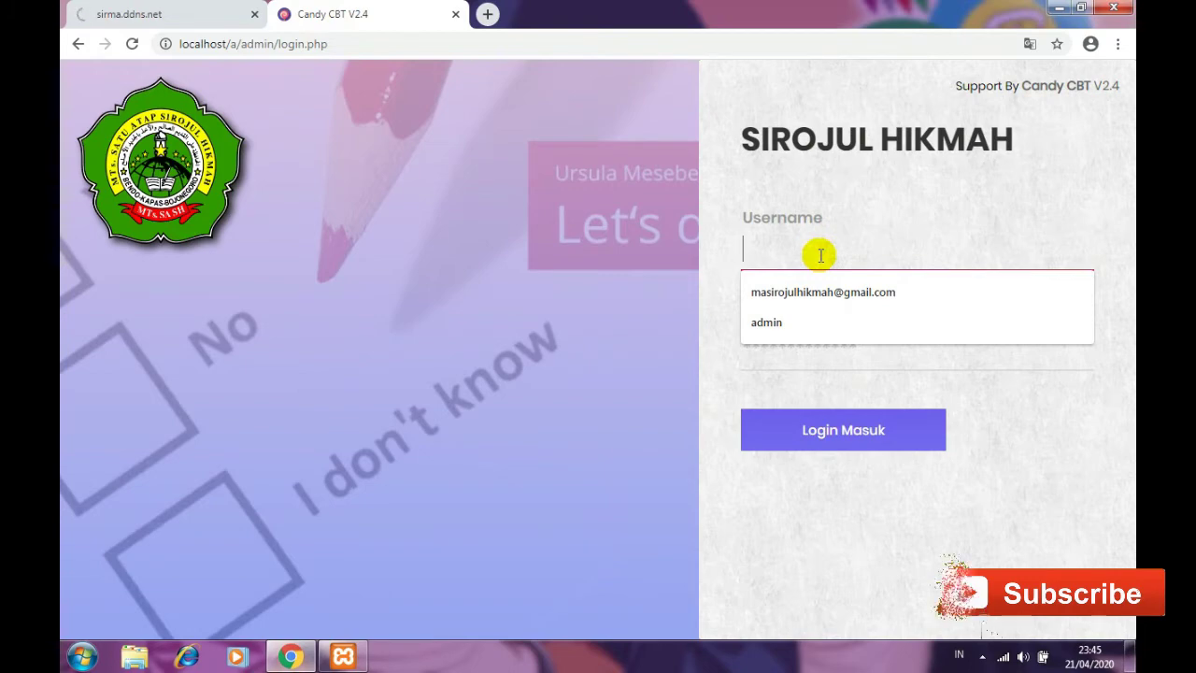
{"action": "type", "text": "N"}
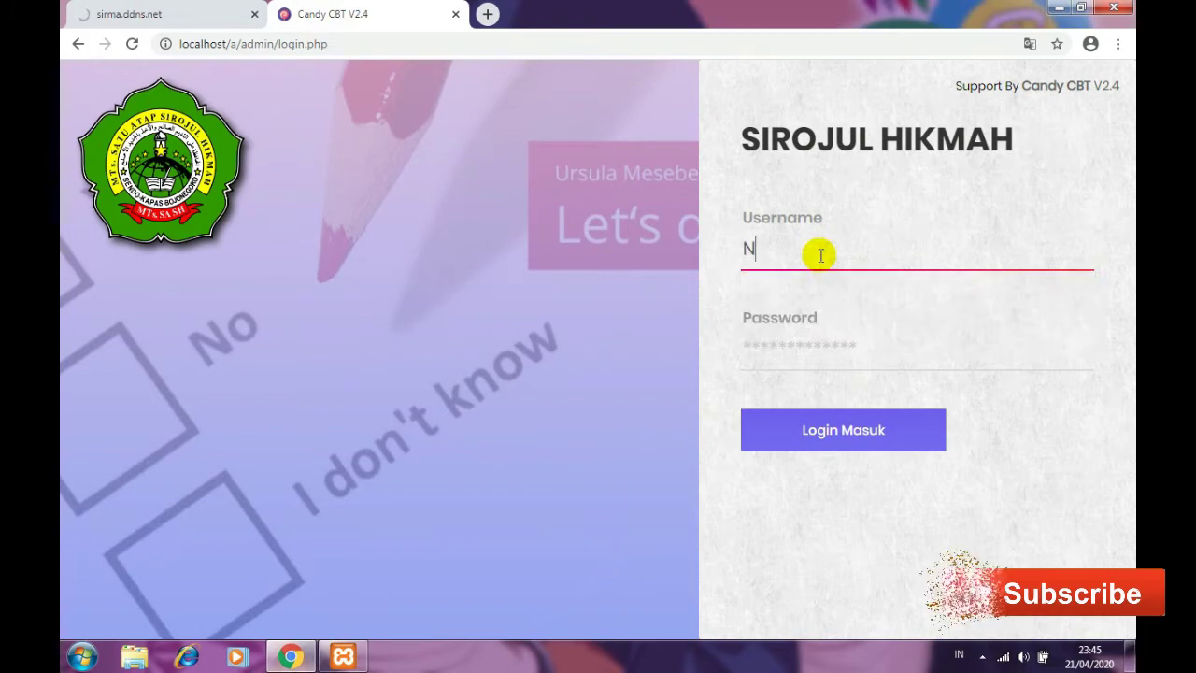
{"action": "left_click", "coordinate": [782, 342]}
{"action": "type", "text": "1"}
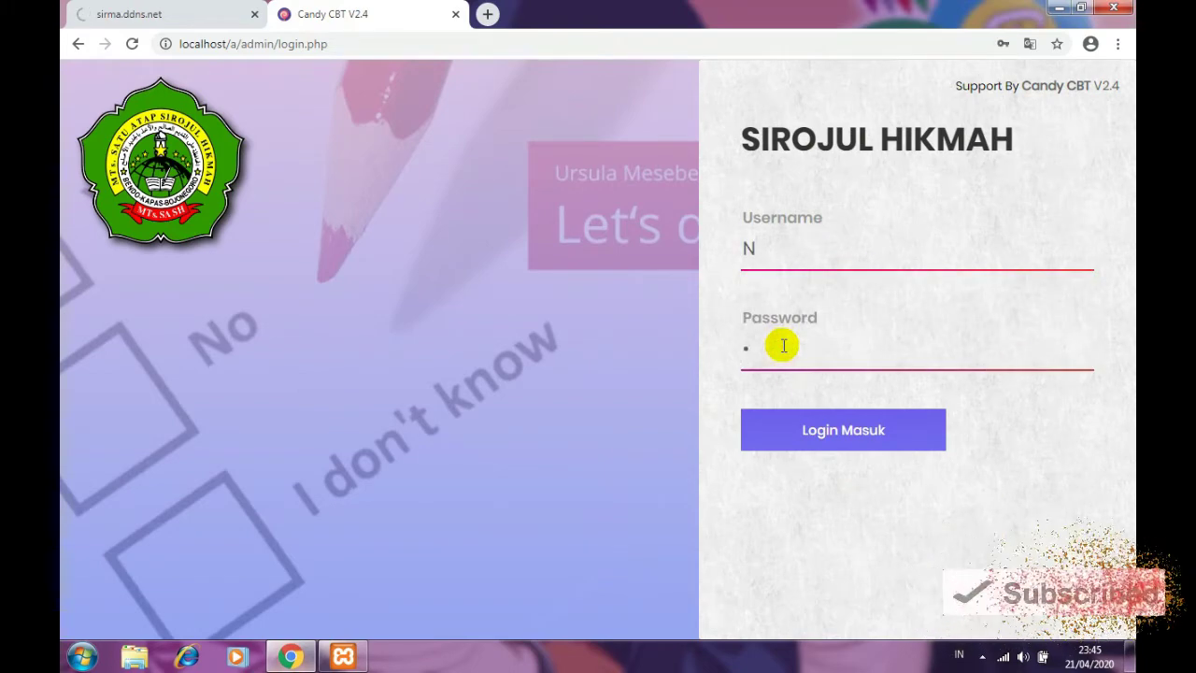
{"action": "left_click", "coordinate": [834, 444]}
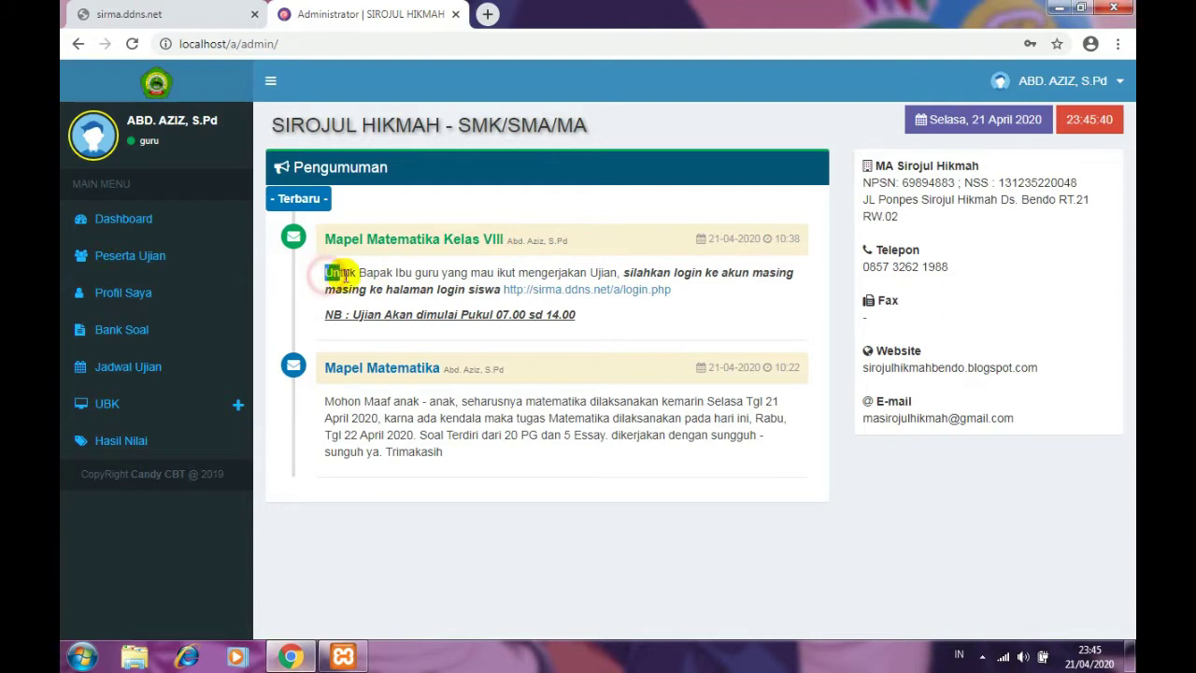
Step: Read the Mapel Matematika Kelas VIII announcement on the dashboard, including its NB note about the exam time
{"action": "left_click_drag", "start_coordinate": [344, 272], "coordinate": [628, 269]}
{"action": "left_click", "coordinate": [573, 310]}
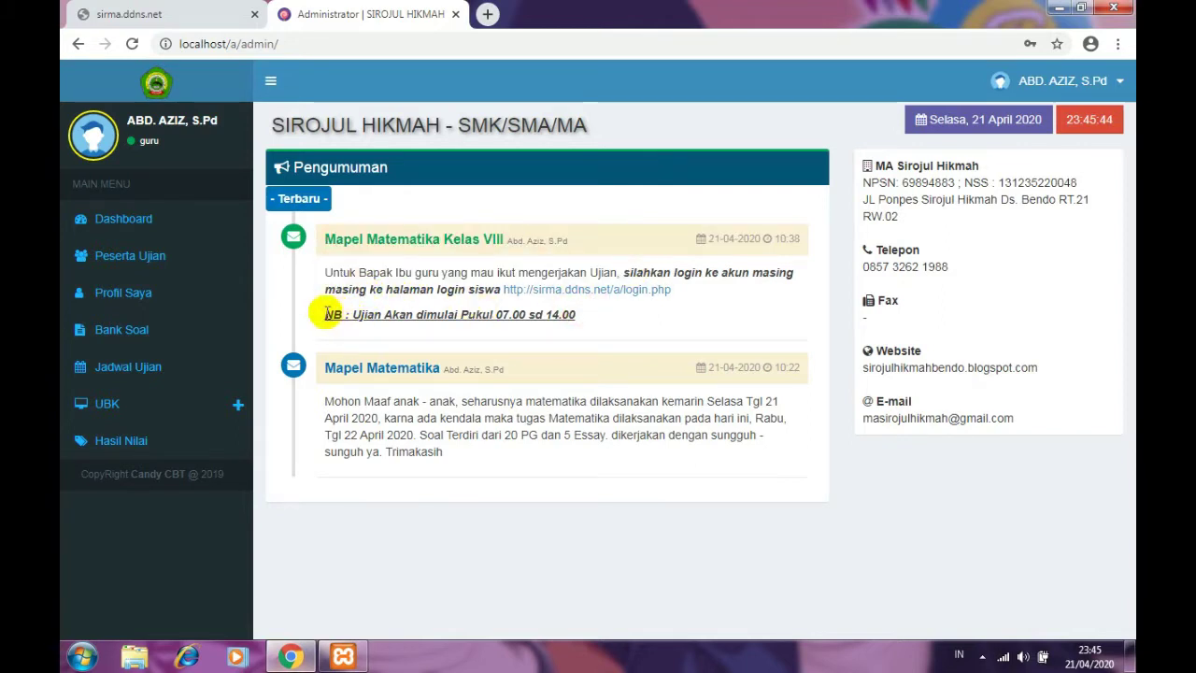
{"action": "left_click_drag", "start_coordinate": [327, 313], "coordinate": [425, 304]}
{"action": "left_click", "coordinate": [421, 304]}
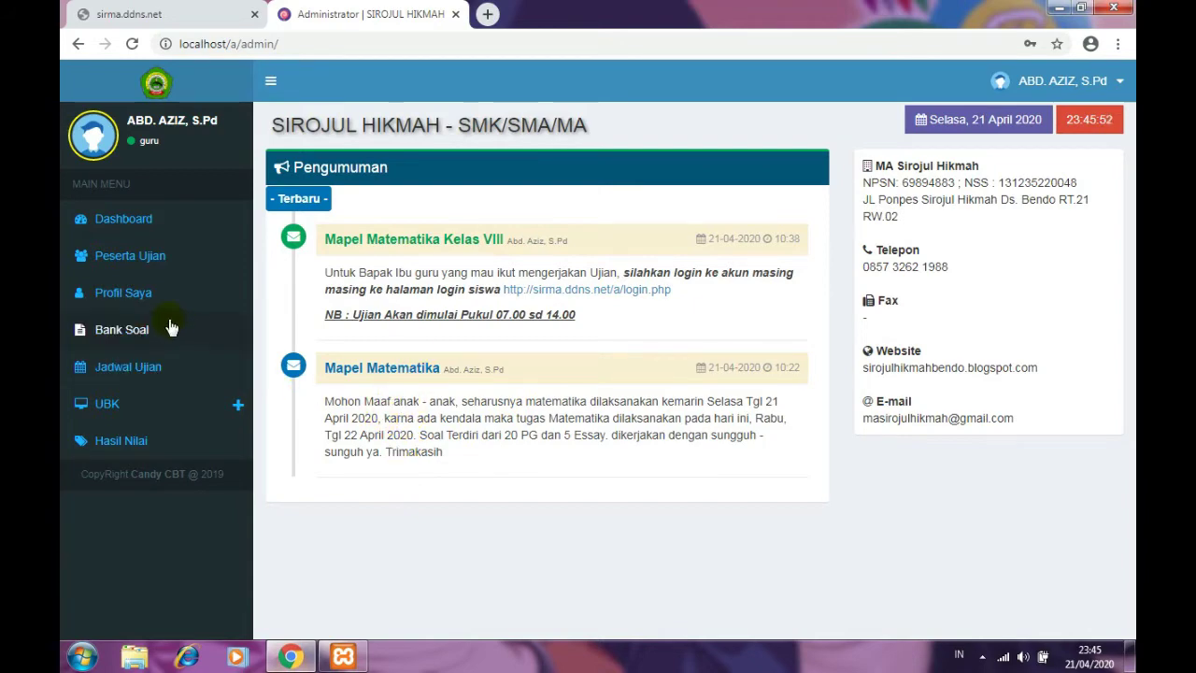
Step: Open Bank Soal, examine the question import page for the MTK bank, and return to the list
{"action": "left_click", "coordinate": [140, 331]}
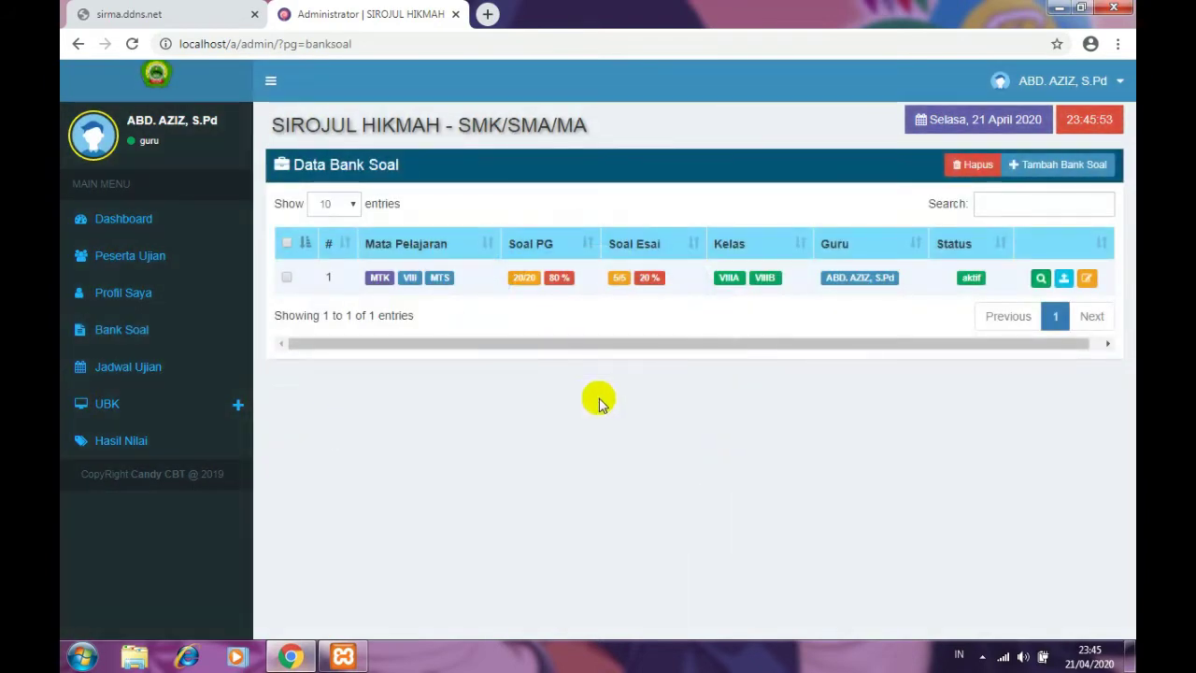
{"action": "left_click", "coordinate": [1063, 280]}
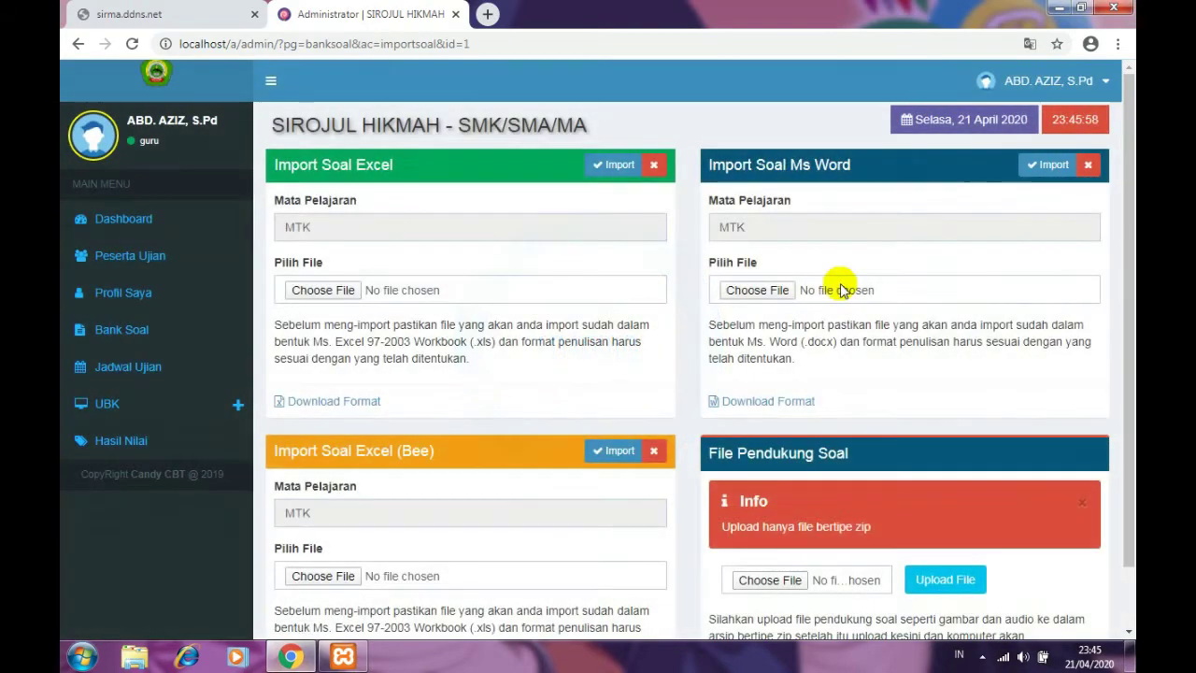
{"action": "left_click", "coordinate": [78, 46]}
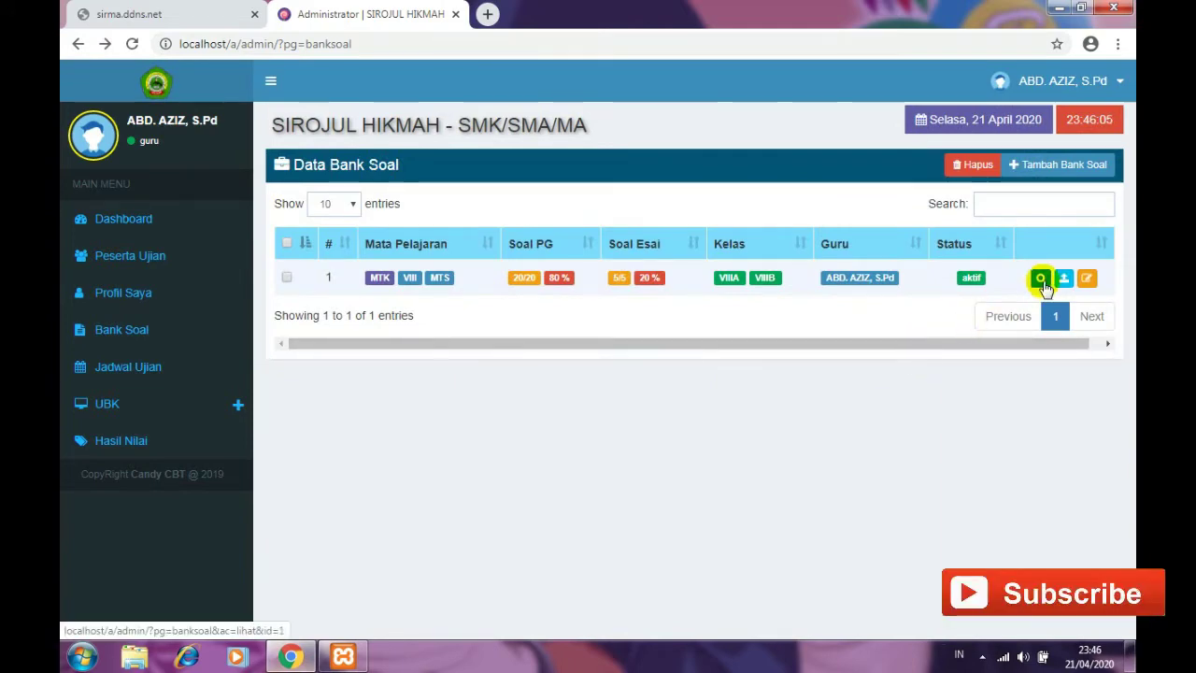
Step: Open the MTK bank's question list and look through its multiple-choice questions
{"action": "left_click", "coordinate": [1040, 279]}
{"action": "scroll", "coordinate": [732, 399], "scroll_direction": "down", "scroll_amount": 1}
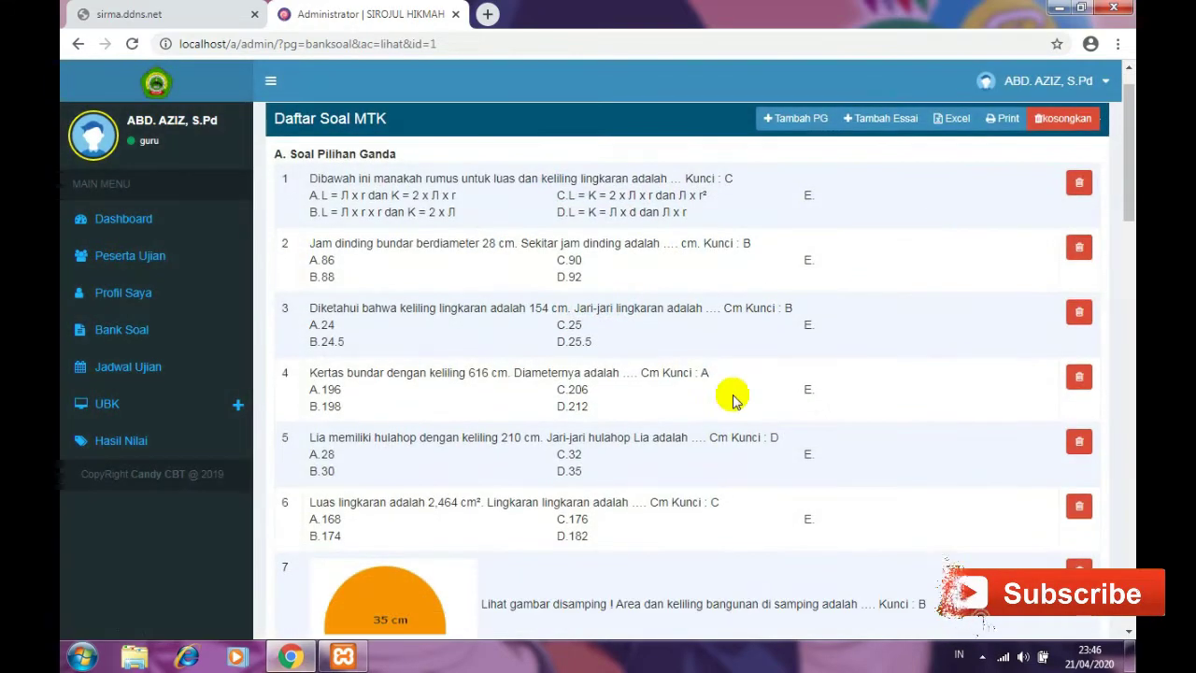
{"action": "scroll", "coordinate": [657, 435], "scroll_direction": "down", "scroll_amount": 10}
{"action": "scroll", "coordinate": [753, 414], "scroll_direction": "up", "scroll_amount": 9}
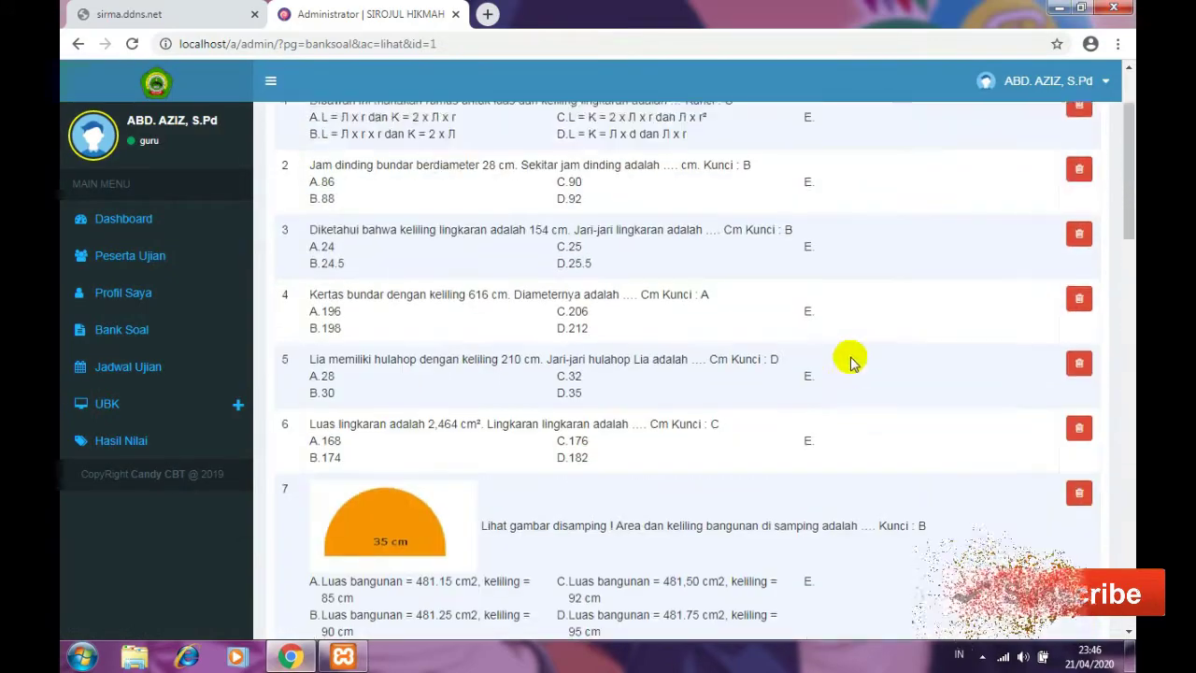
{"action": "scroll", "coordinate": [850, 362], "scroll_direction": "up", "scroll_amount": 2}
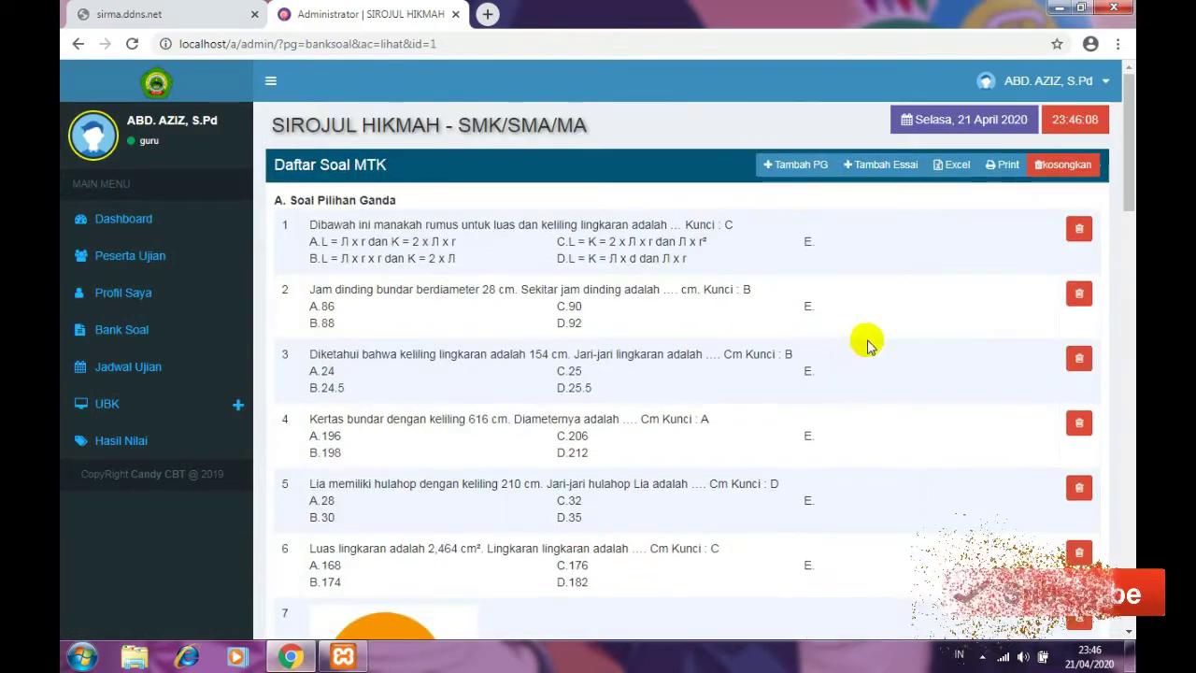
Step: Empty the MTK question list and return to the Bank Soal overview
{"action": "left_click", "coordinate": [1067, 168]}
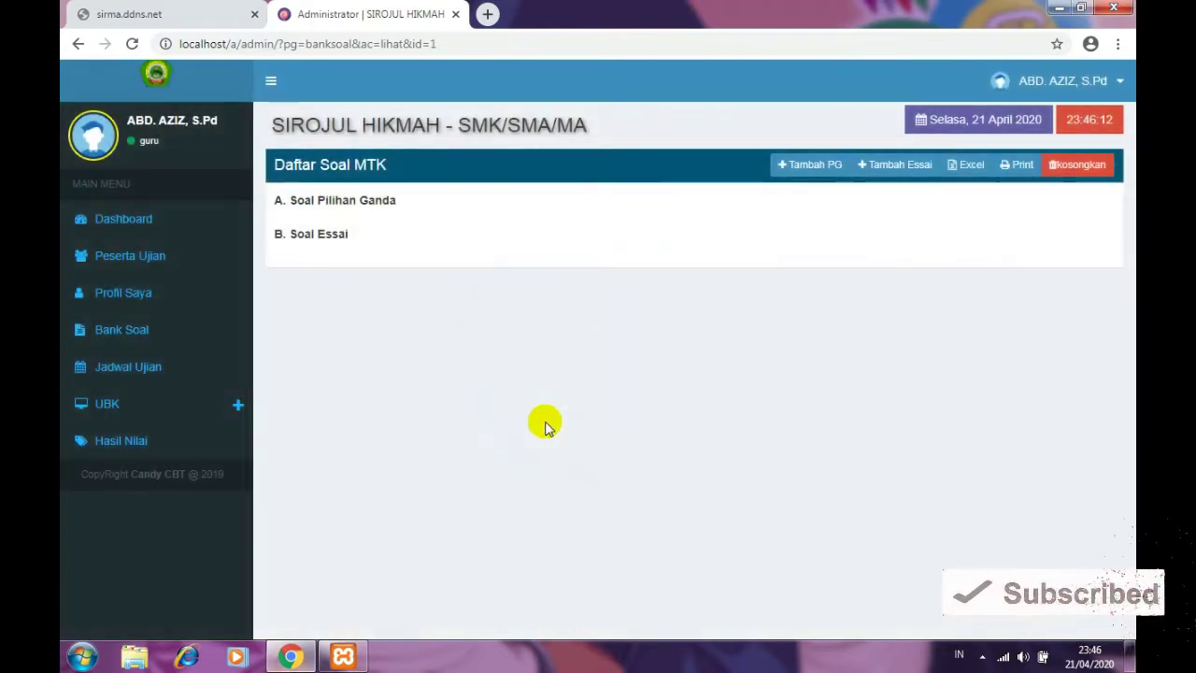
{"action": "left_click", "coordinate": [124, 333]}
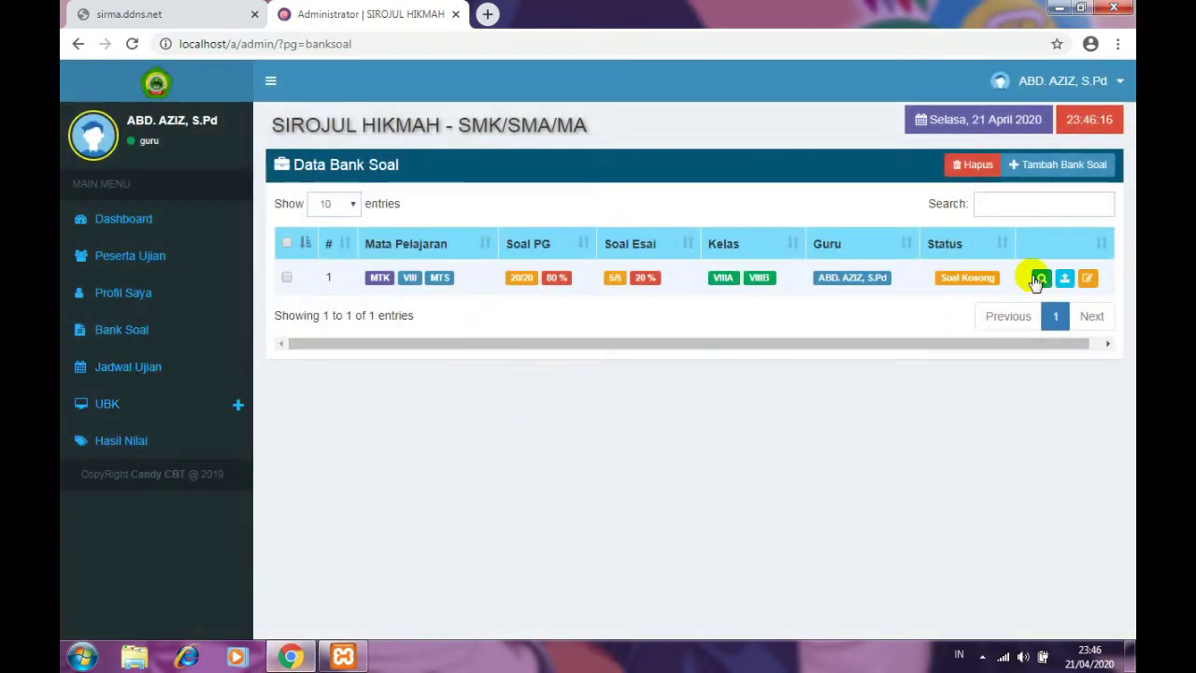
{"action": "left_click", "coordinate": [1064, 277]}
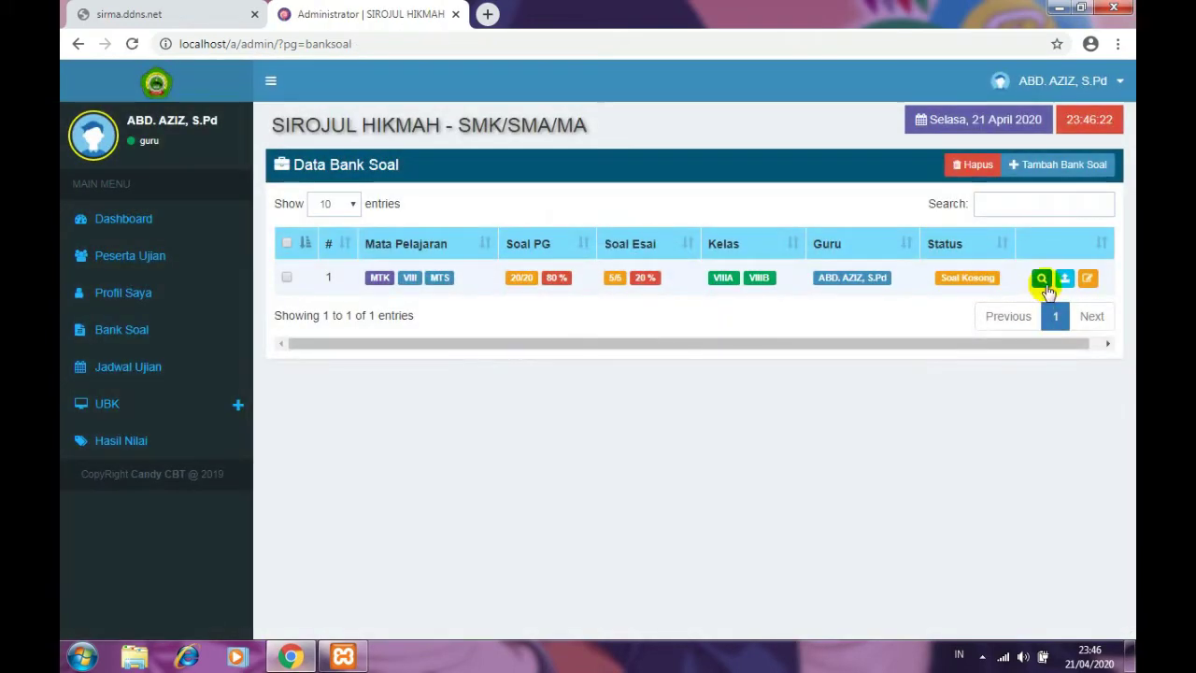
{"action": "left_click", "coordinate": [1040, 165]}
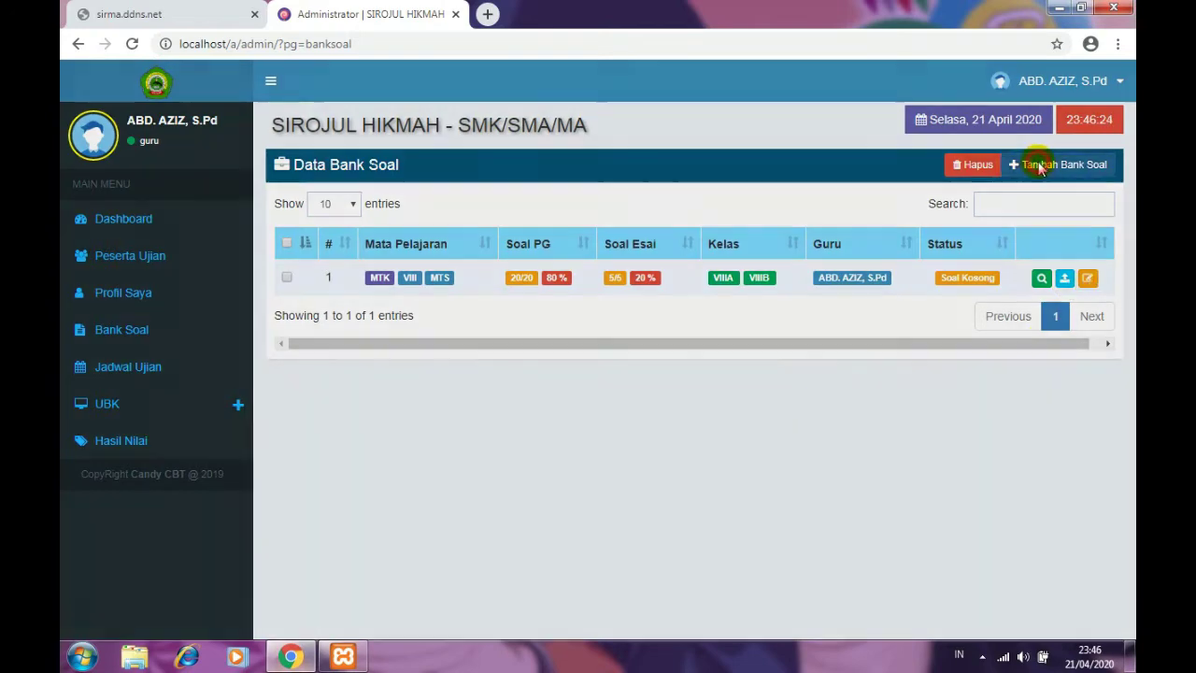
{"action": "left_click", "coordinate": [440, 189]}
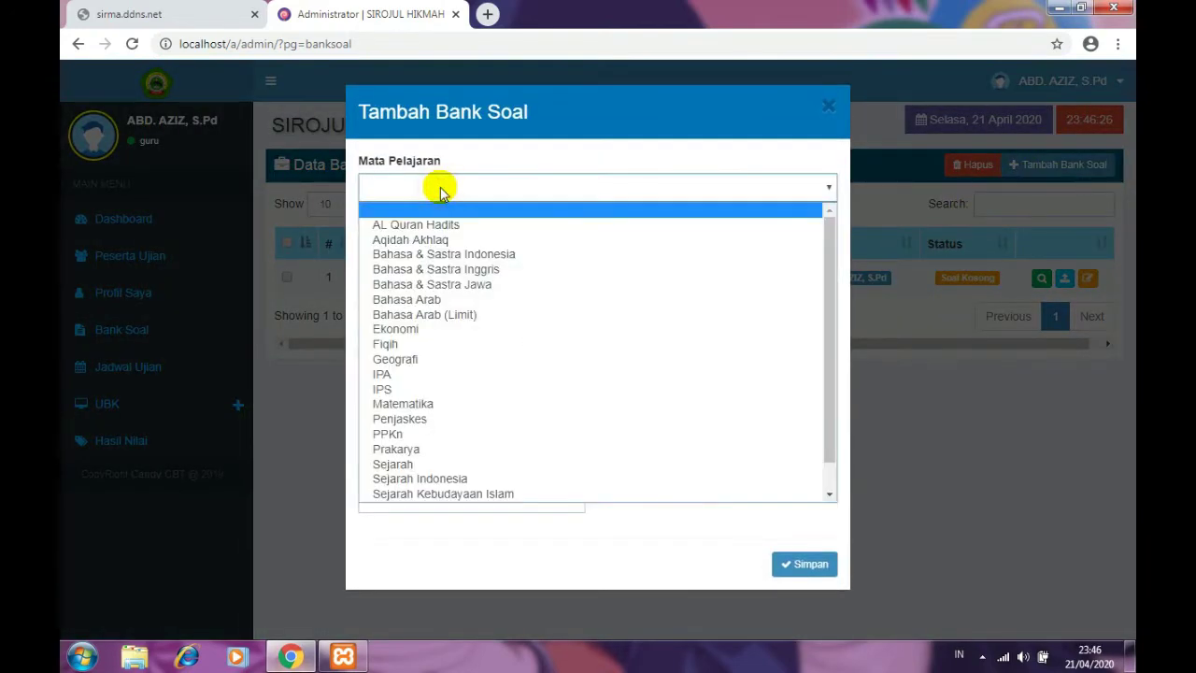
{"action": "scroll", "coordinate": [437, 374], "scroll_direction": "down", "scroll_amount": 1}
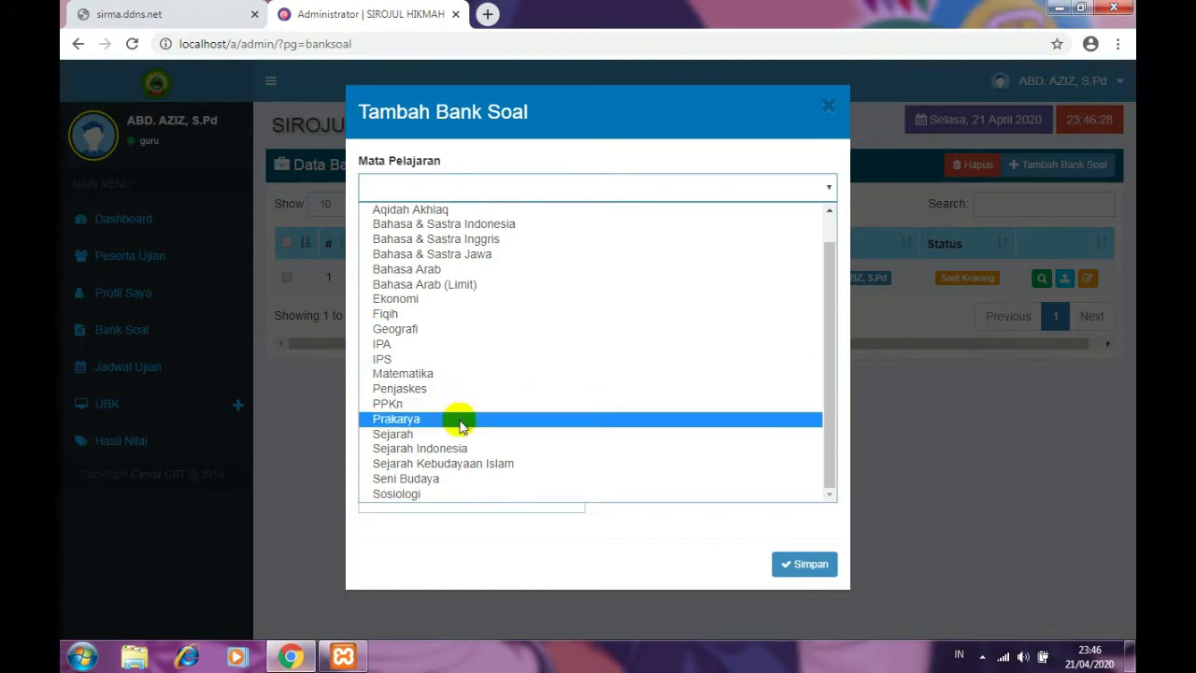
{"action": "left_click", "coordinate": [881, 538]}
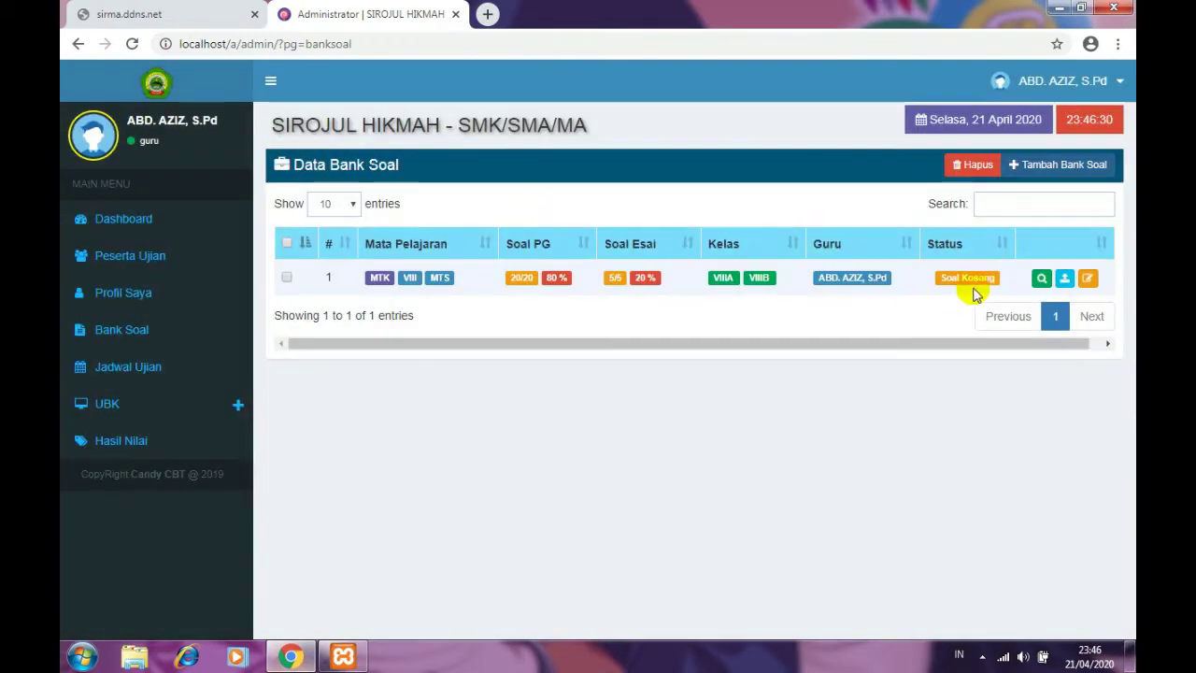
Step: Start adding a new question bank and set its Mata Pelajaran to Matematika
{"action": "left_click", "coordinate": [1062, 165]}
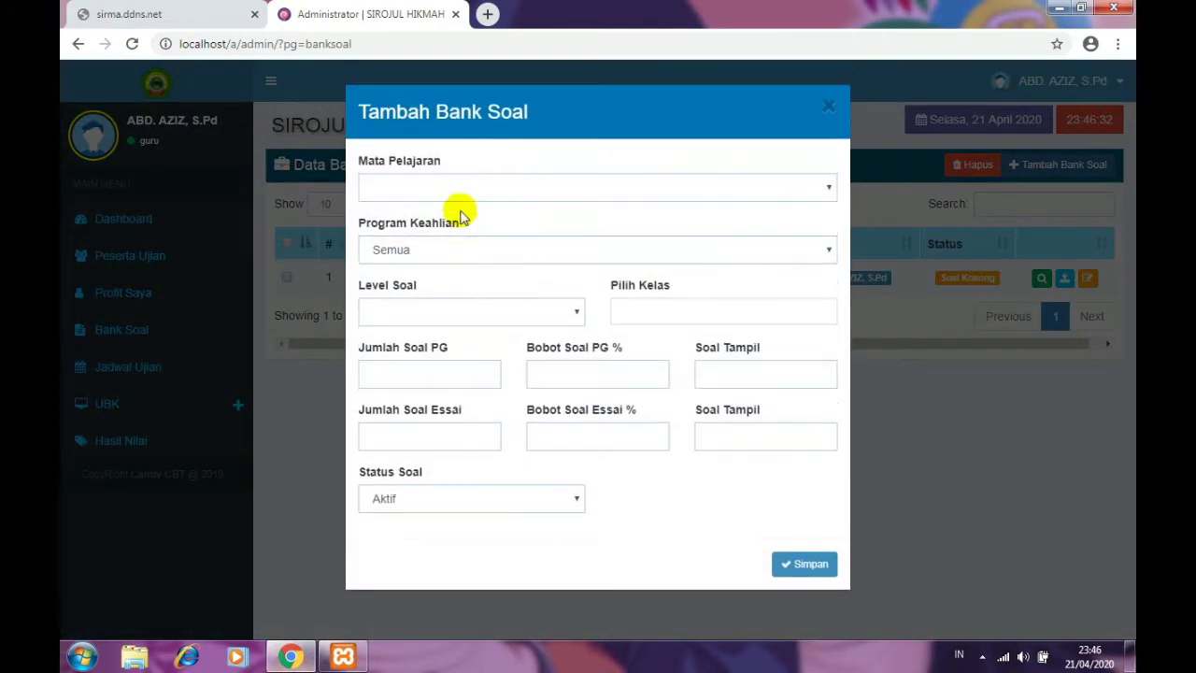
{"action": "left_click", "coordinate": [457, 259]}
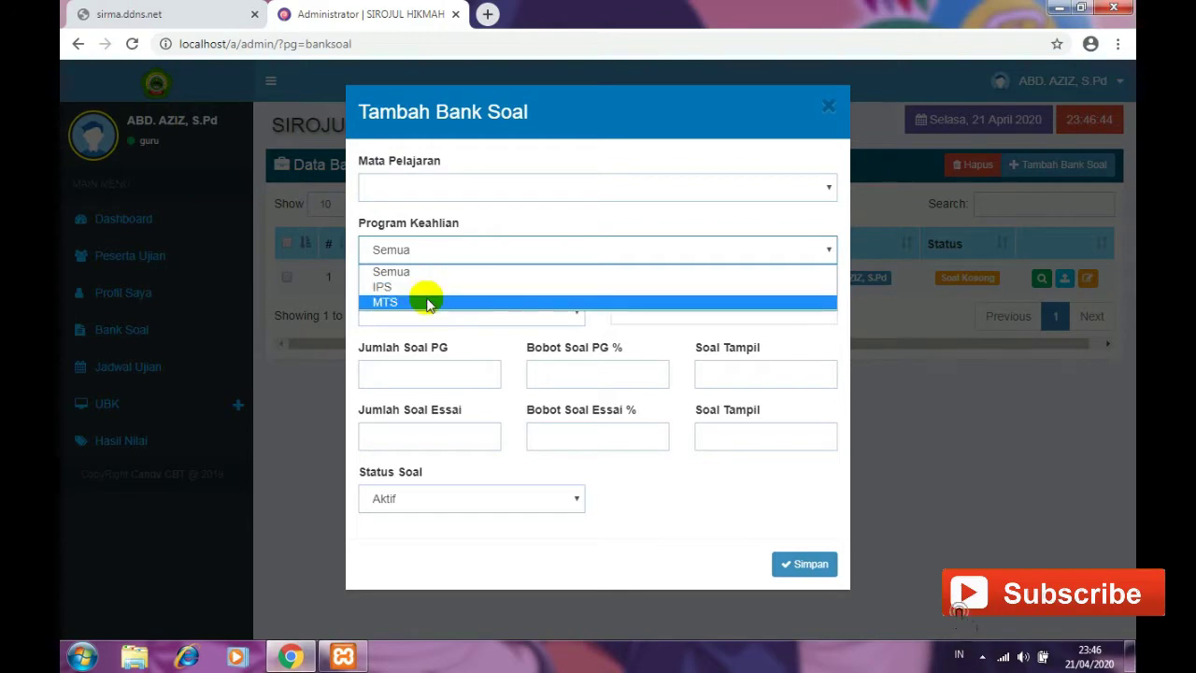
{"action": "left_click", "coordinate": [432, 304]}
{"action": "left_click", "coordinate": [431, 309]}
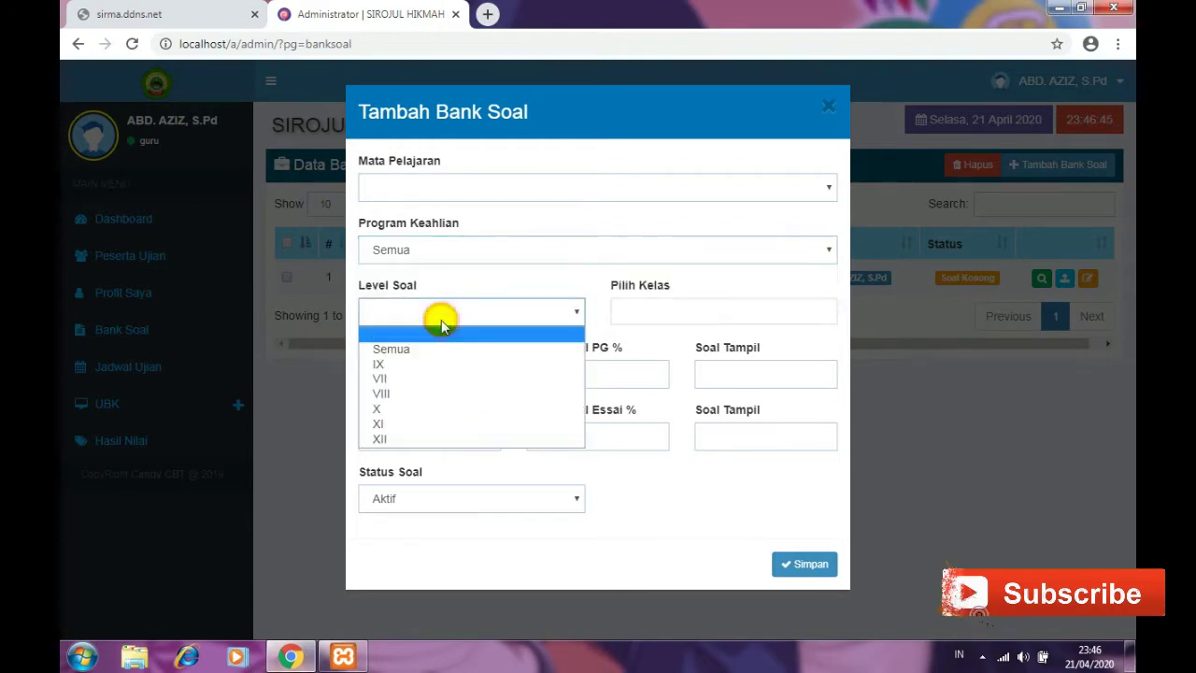
{"action": "left_click", "coordinate": [428, 187]}
{"action": "scroll", "coordinate": [448, 373], "scroll_direction": "down", "scroll_amount": 1}
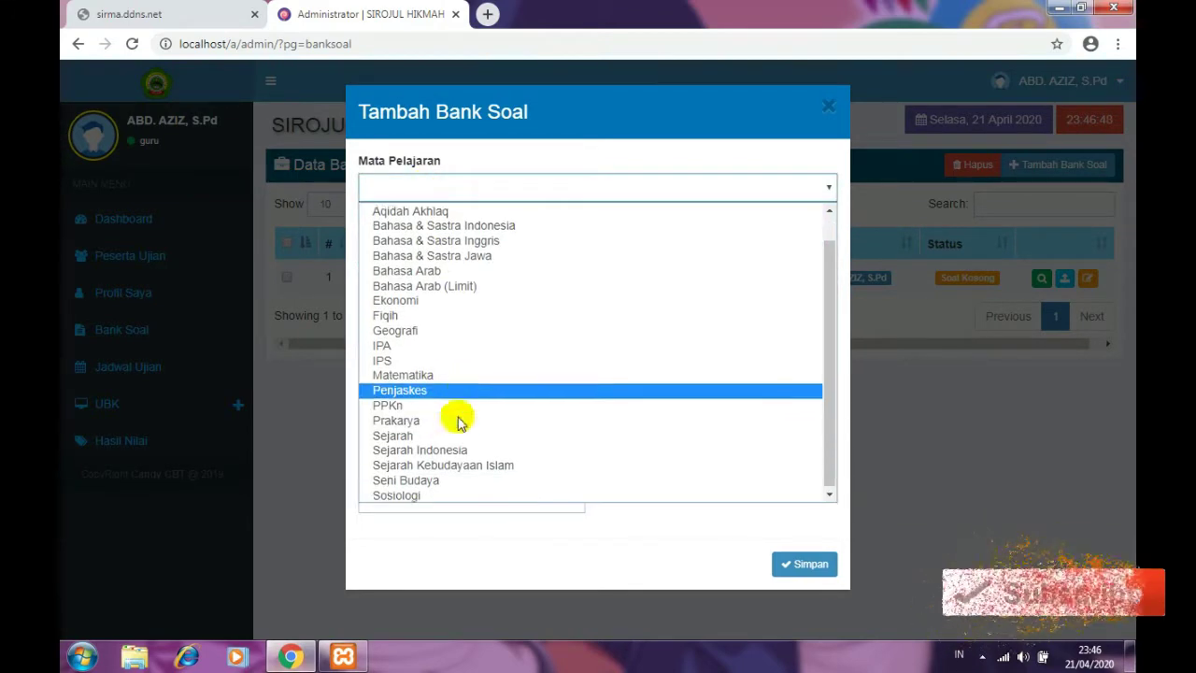
{"action": "left_click", "coordinate": [441, 375]}
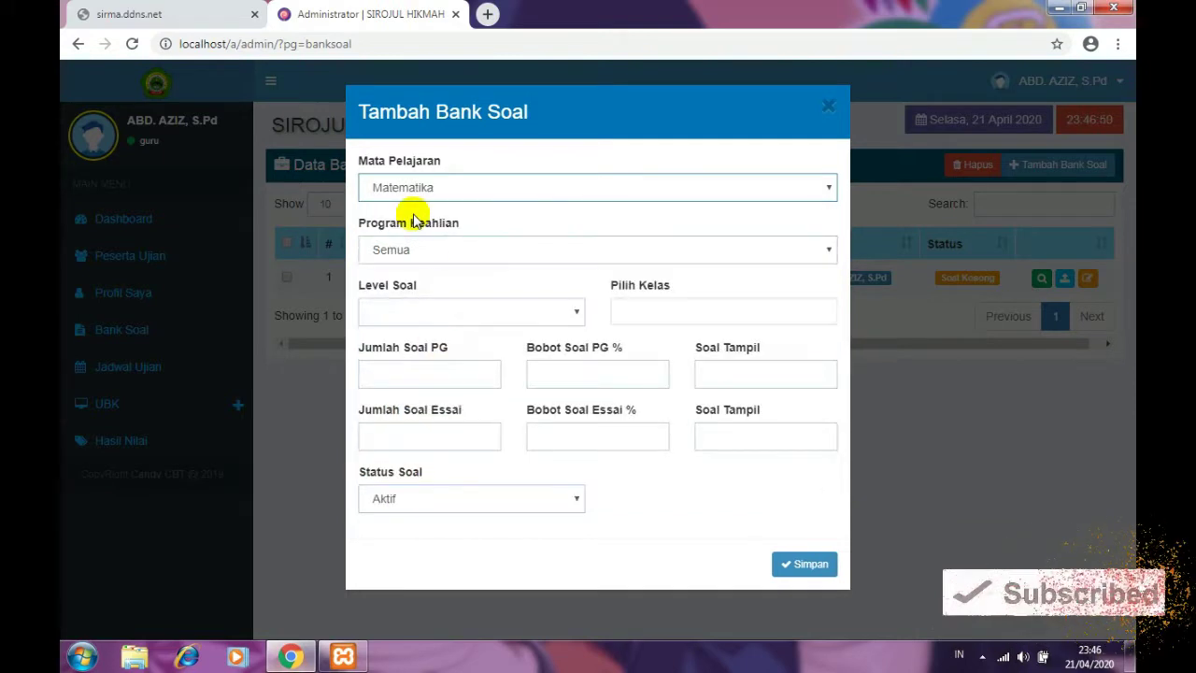
Step: Set the new bank's Program Keahlian to MTS and its Level Soal to VIII
{"action": "left_click", "coordinate": [420, 249]}
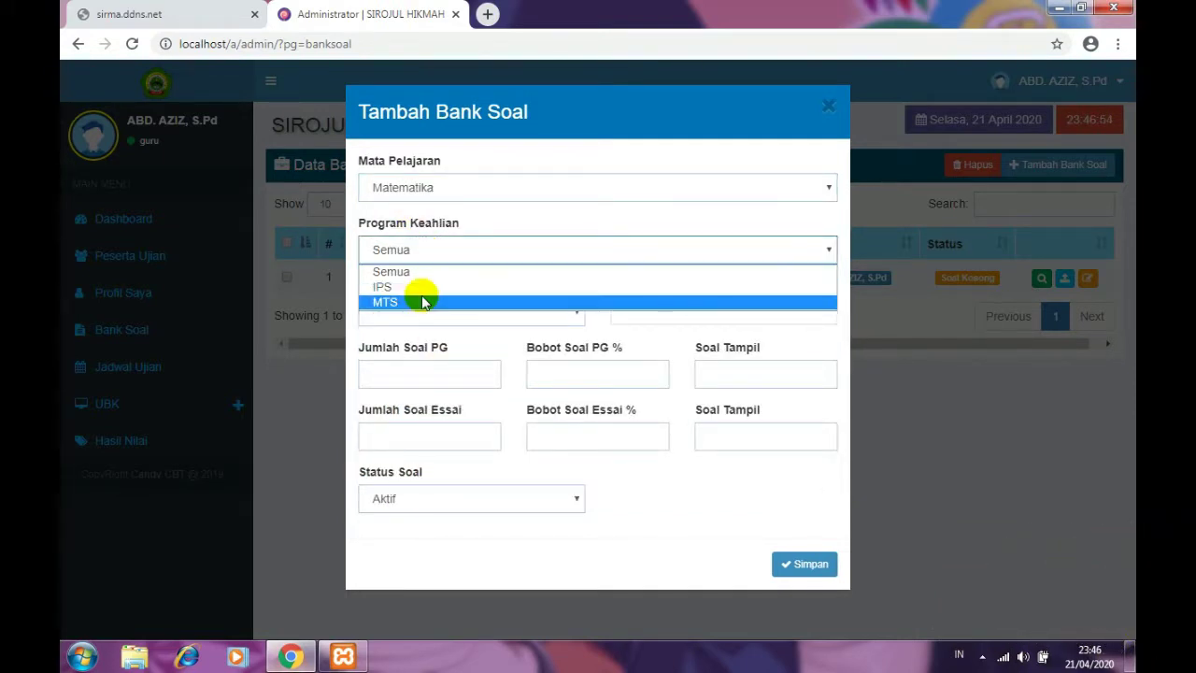
{"action": "left_click", "coordinate": [451, 302]}
{"action": "left_click", "coordinate": [449, 311]}
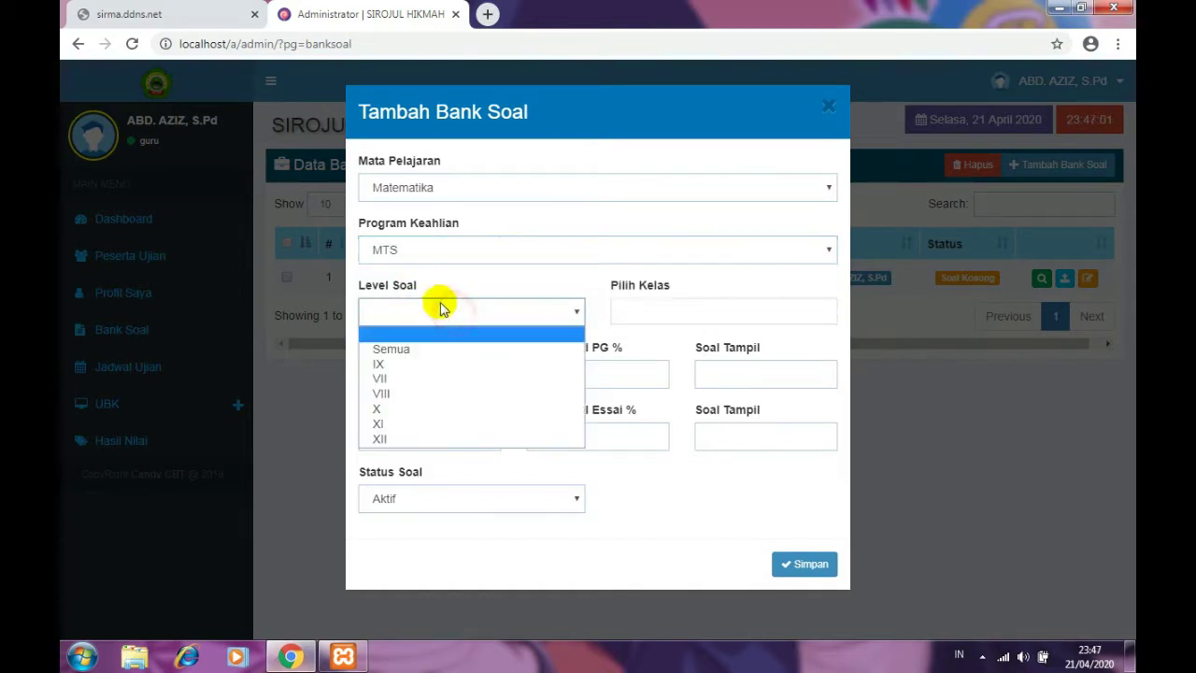
{"action": "left_click", "coordinate": [408, 394]}
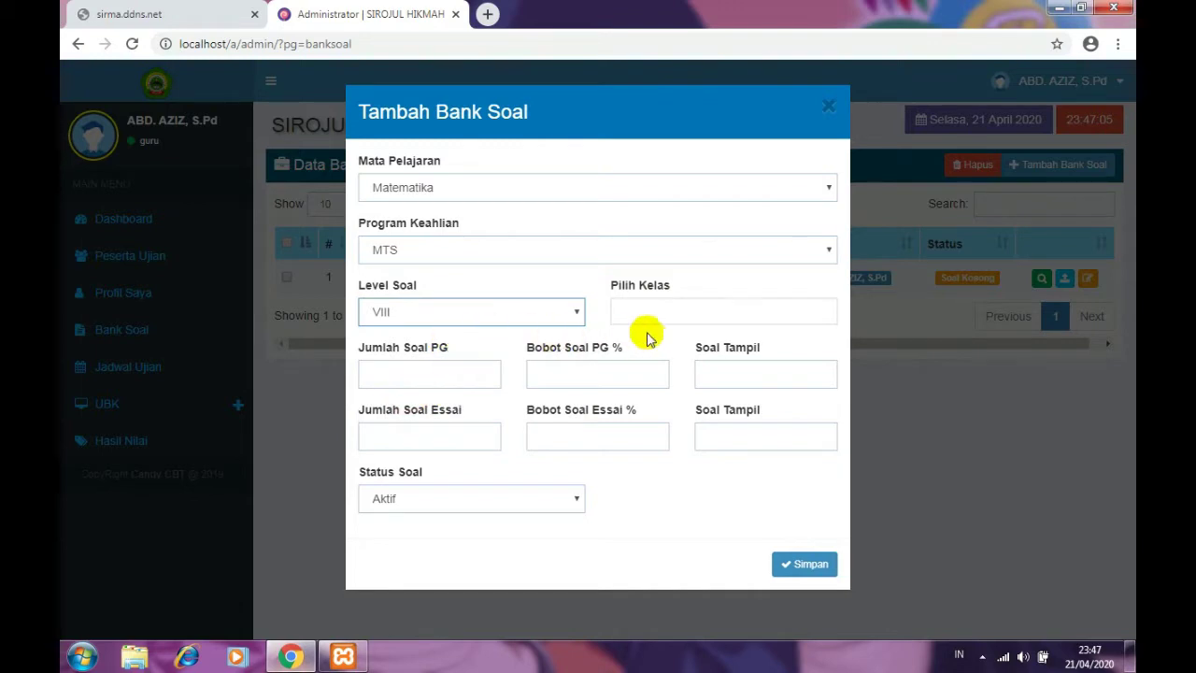
Step: Assign the classes VIIIA and VIIIB to the new question bank
{"action": "left_click", "coordinate": [677, 309]}
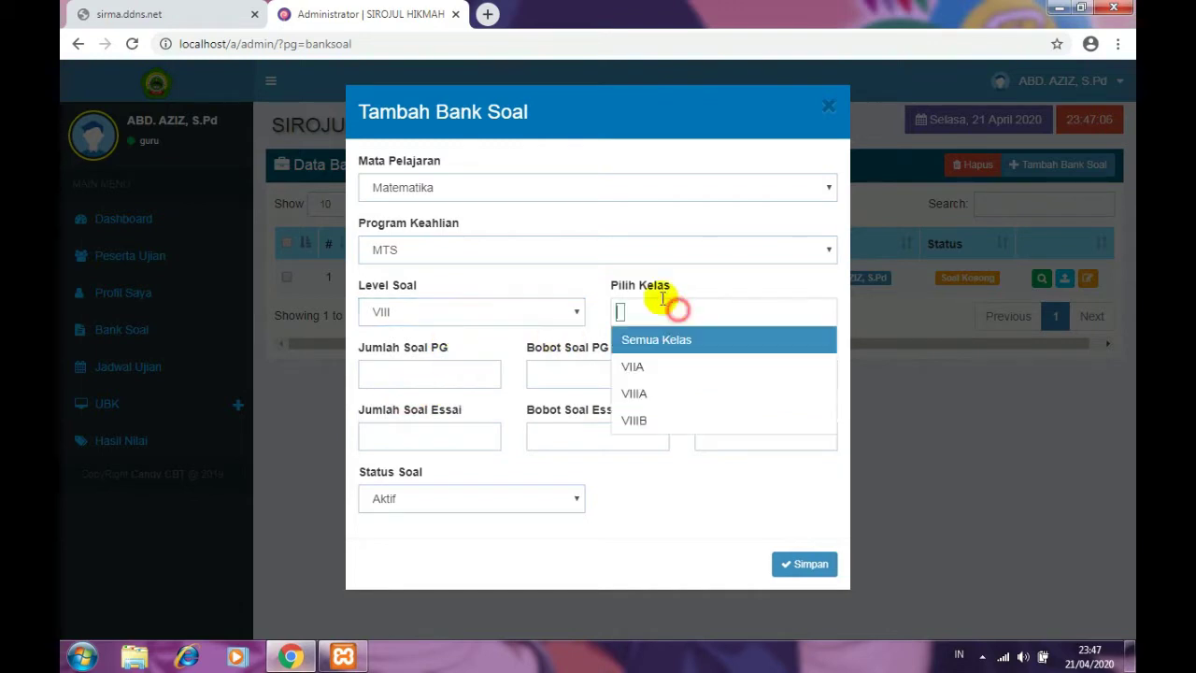
{"action": "left_click", "coordinate": [654, 396]}
{"action": "left_click", "coordinate": [680, 318]}
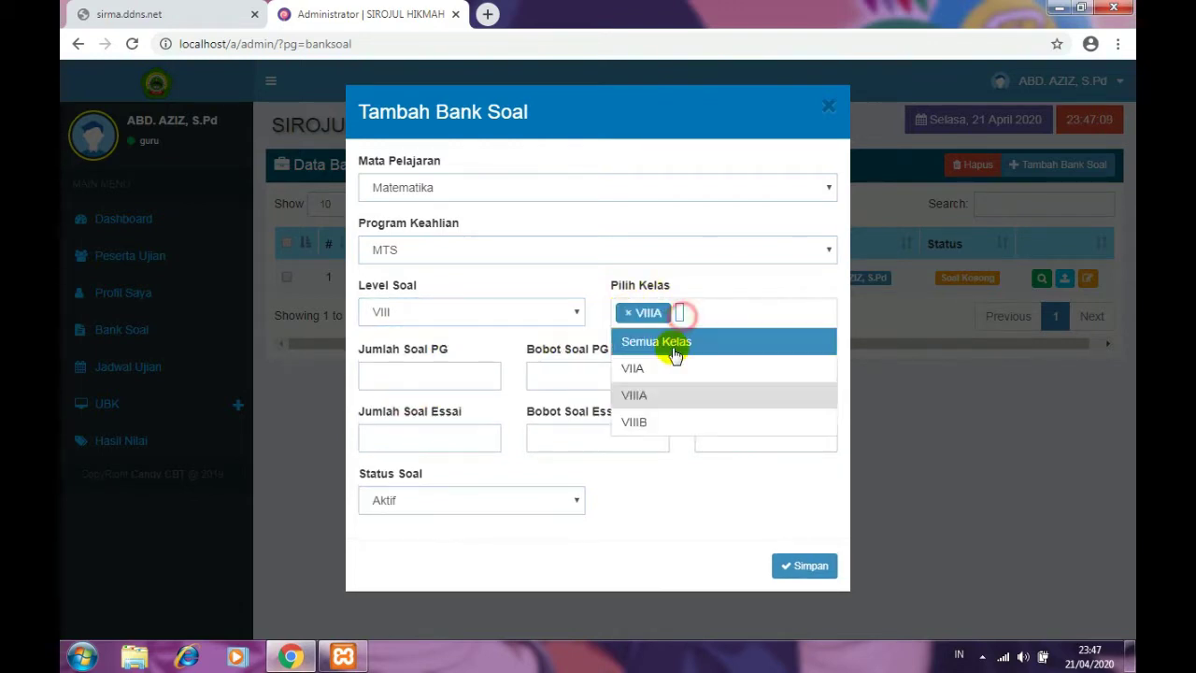
{"action": "left_click", "coordinate": [672, 419]}
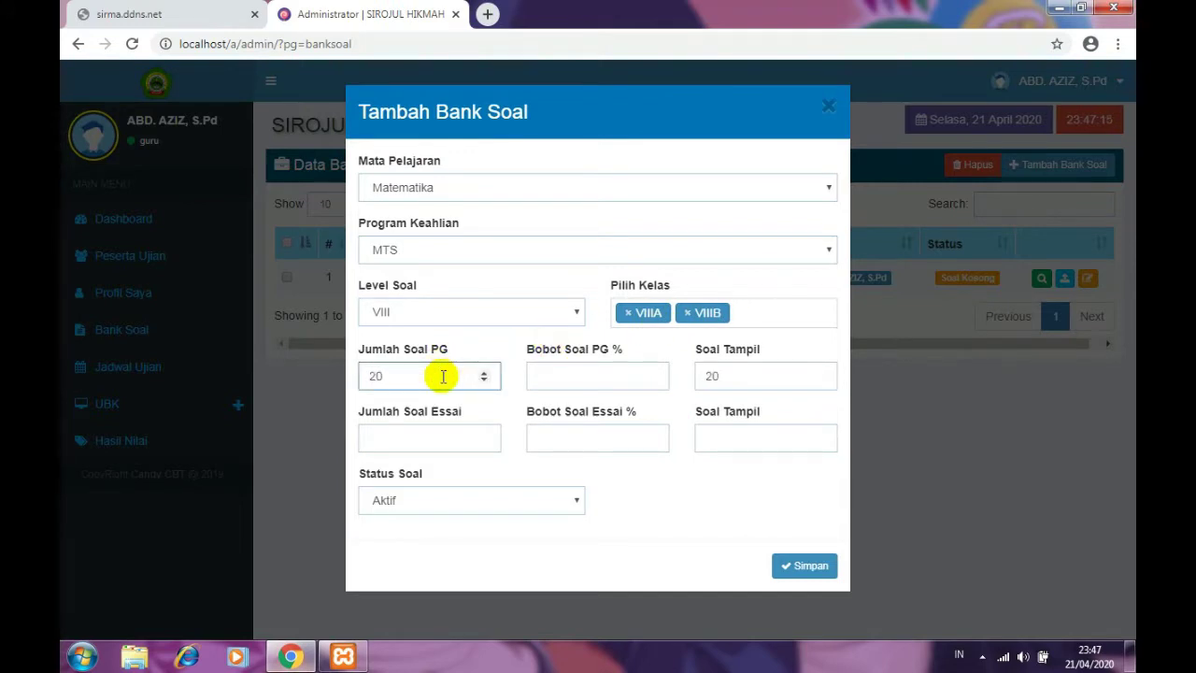
Step: Set Jumlah Soal PG to 40 and Bobot Soal PG to 80 %
{"action": "key", "text": "BackSpace"}
{"action": "key", "text": "BackSpace"}
{"action": "type", "text": "40"}
{"action": "left_click", "coordinate": [585, 381]}
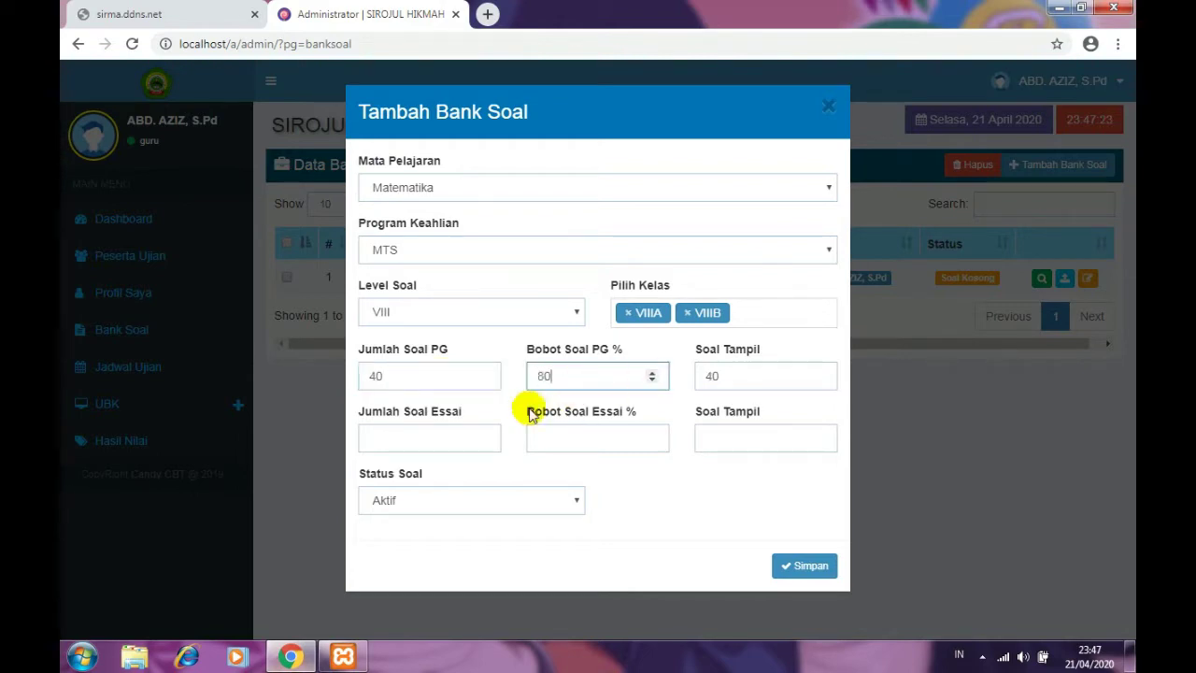
Step: Set Jumlah Soal Essai to 5, Bobot Soal Essai to 20 % and Status Soal to Aktif, and submit the new question bank
{"action": "left_click", "coordinate": [426, 441]}
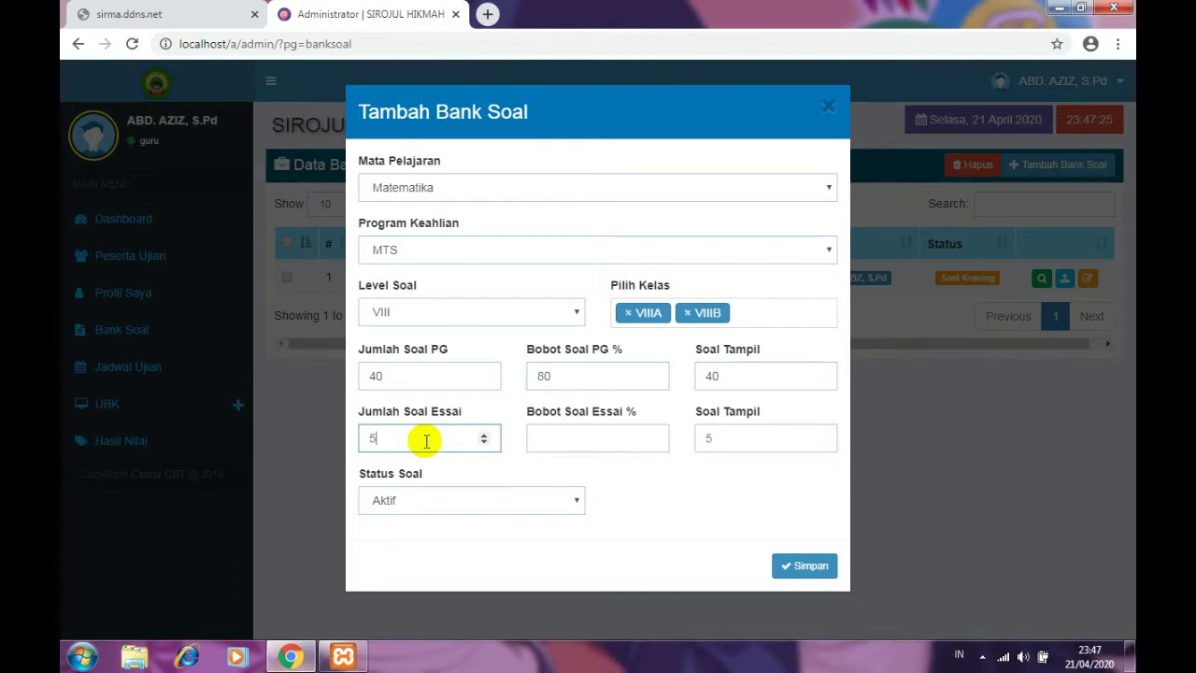
{"action": "left_click", "coordinate": [582, 435]}
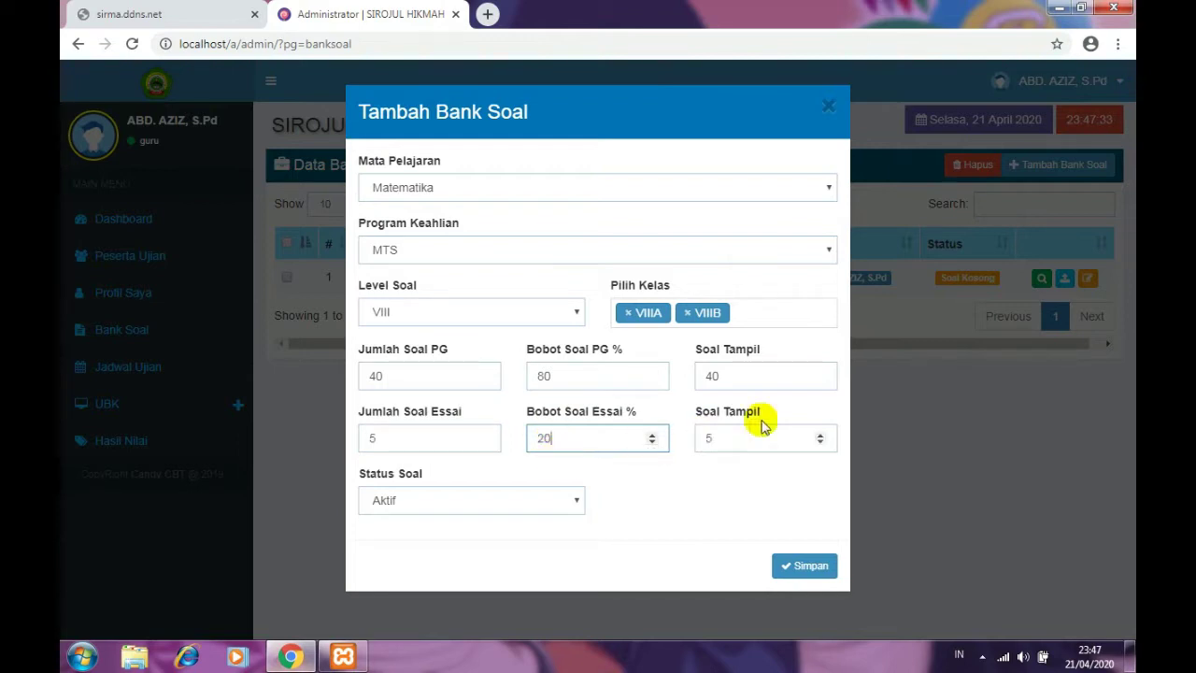
{"action": "left_click", "coordinate": [423, 506]}
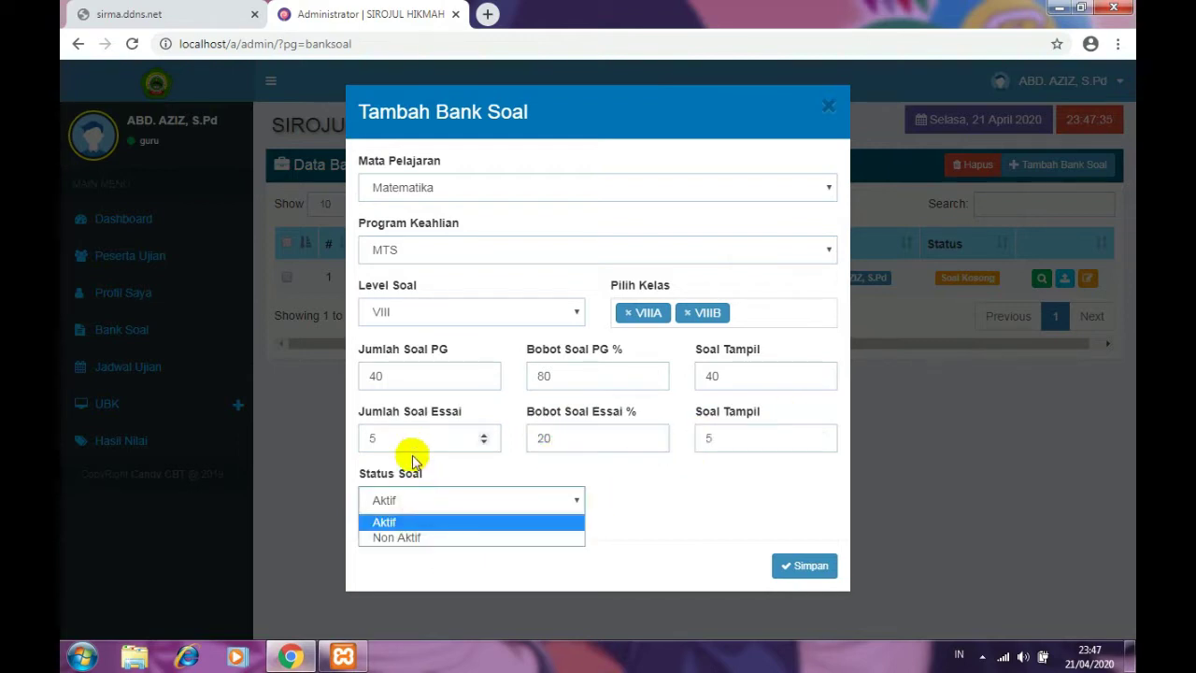
{"action": "left_click", "coordinate": [412, 521]}
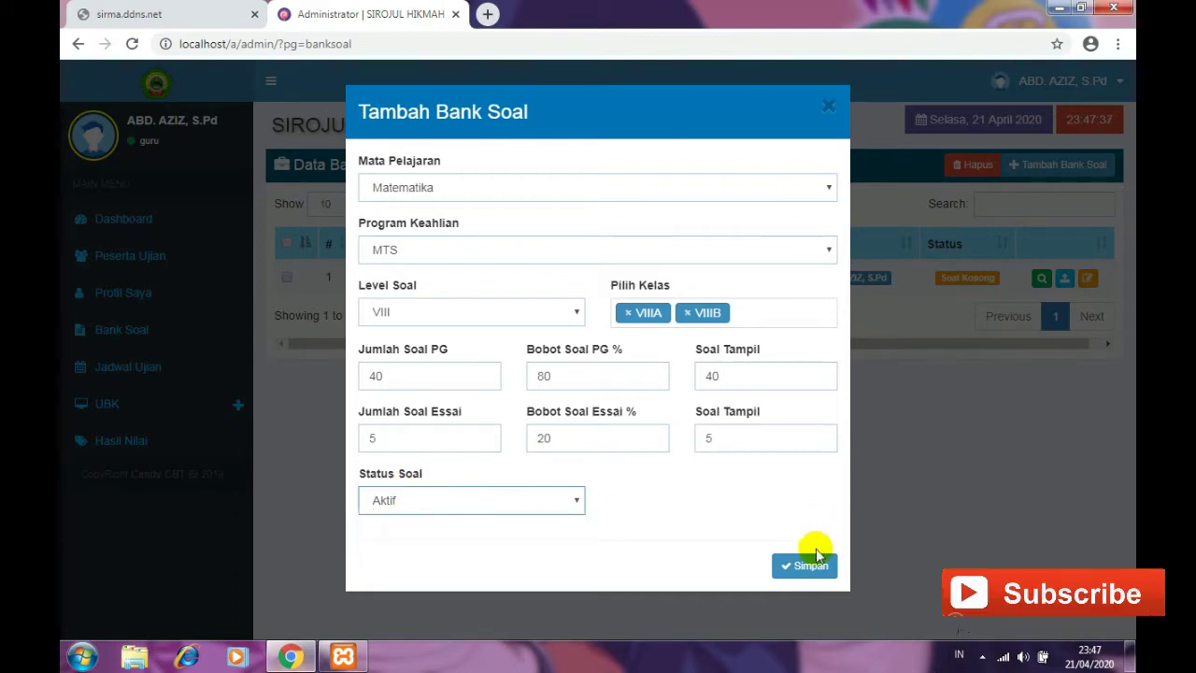
{"action": "left_click", "coordinate": [797, 570]}
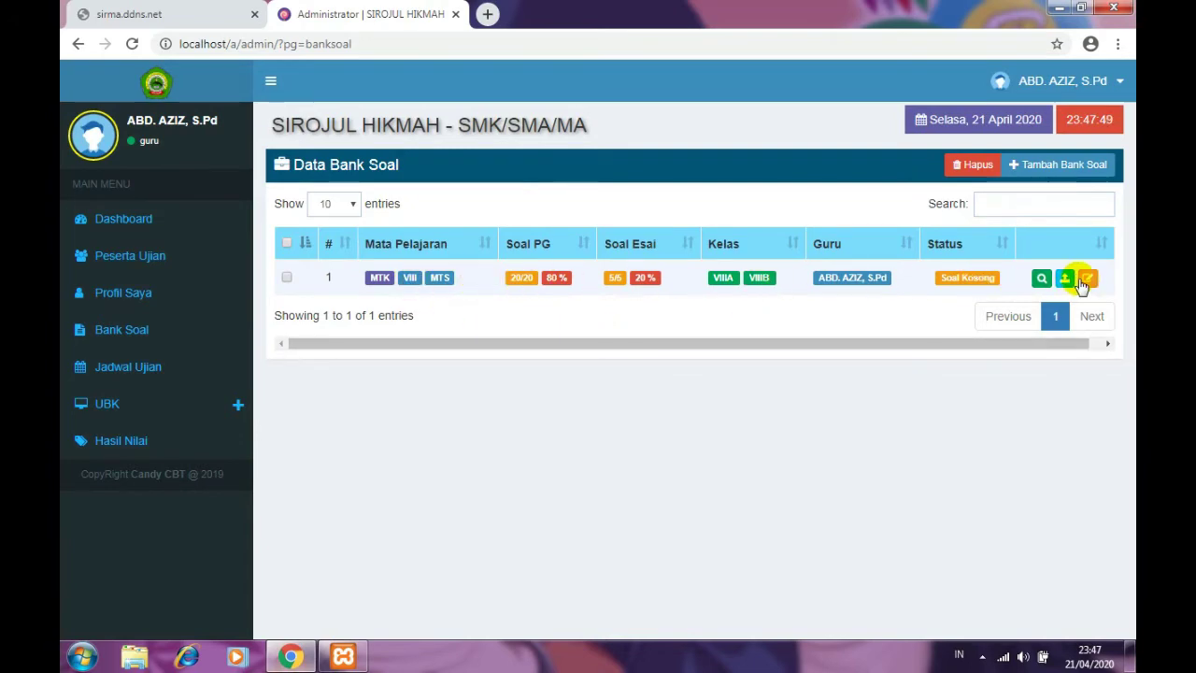
{"action": "left_click", "coordinate": [1088, 280]}
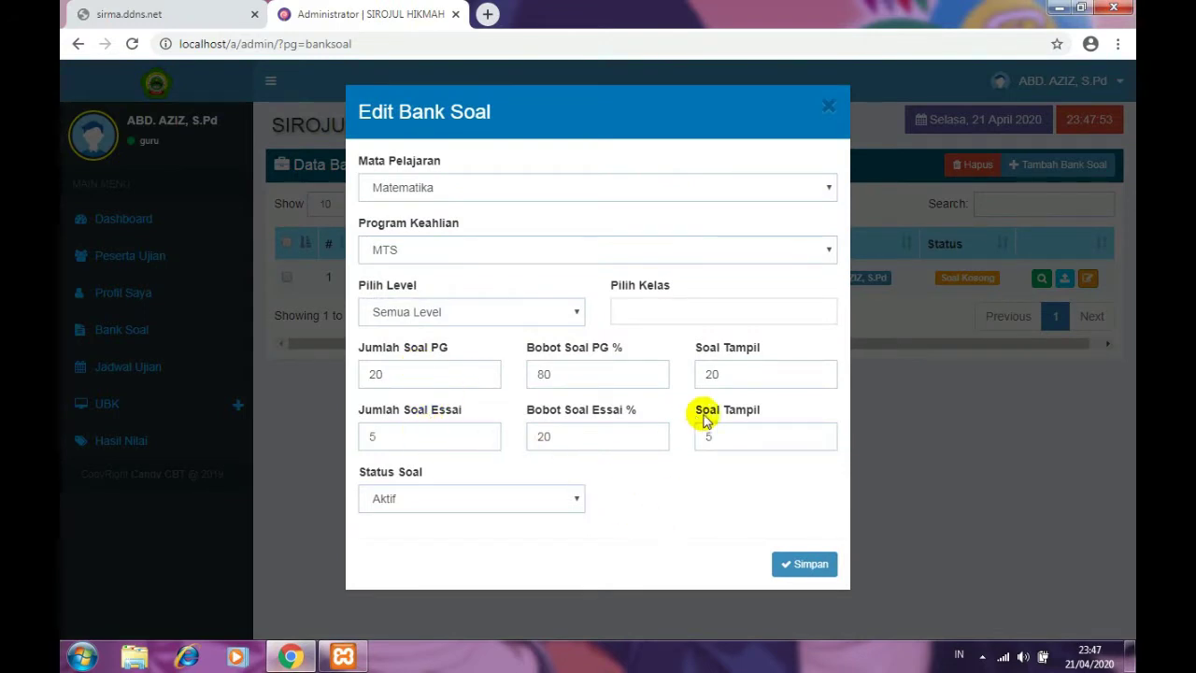
{"action": "left_click", "coordinate": [805, 566]}
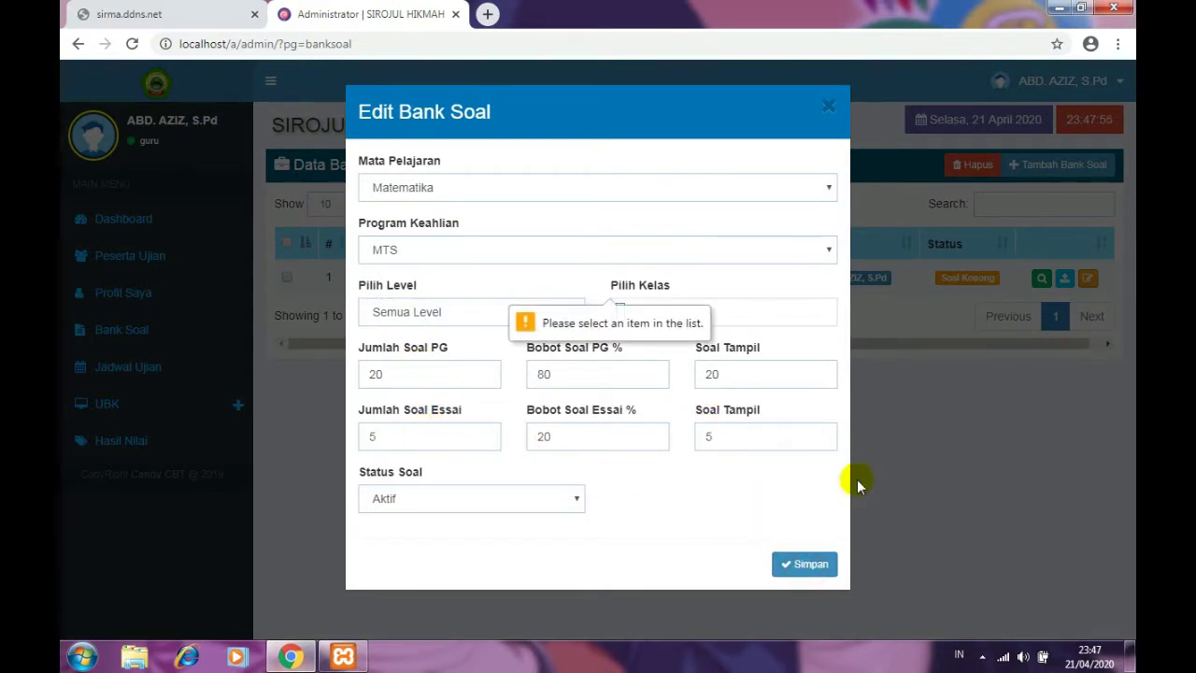
{"action": "left_click", "coordinate": [827, 111]}
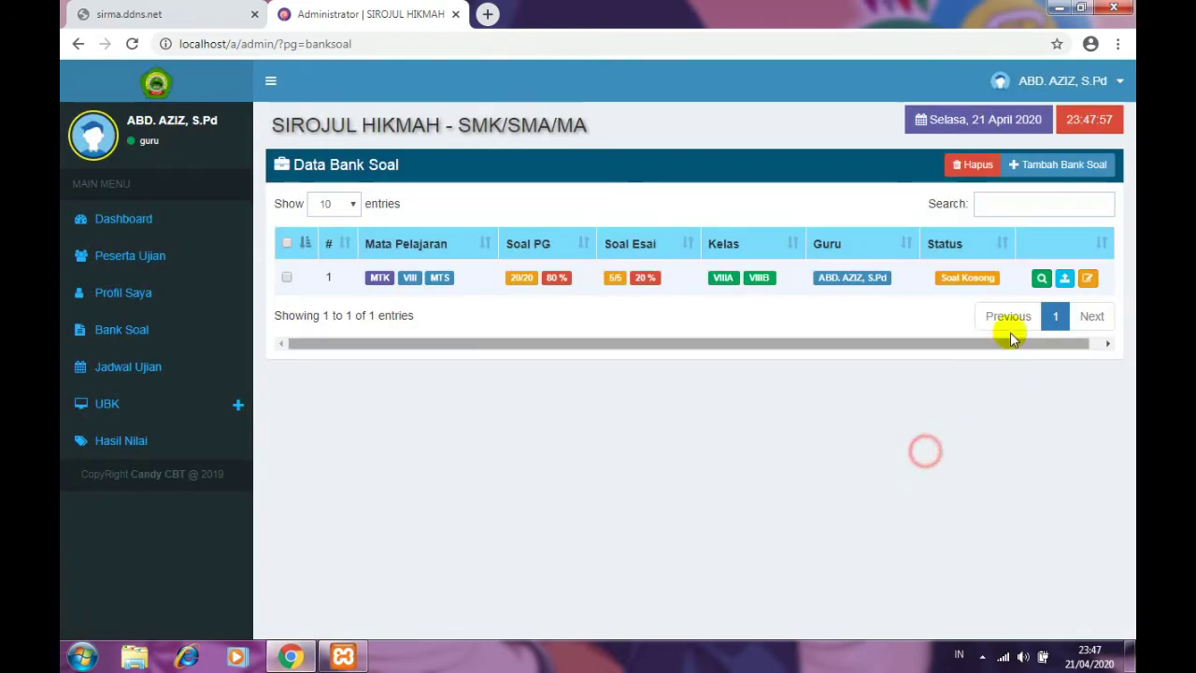
Step: Open the question import page for the MTK bank and review its Excel and Ms Word import sections
{"action": "left_click", "coordinate": [1065, 283]}
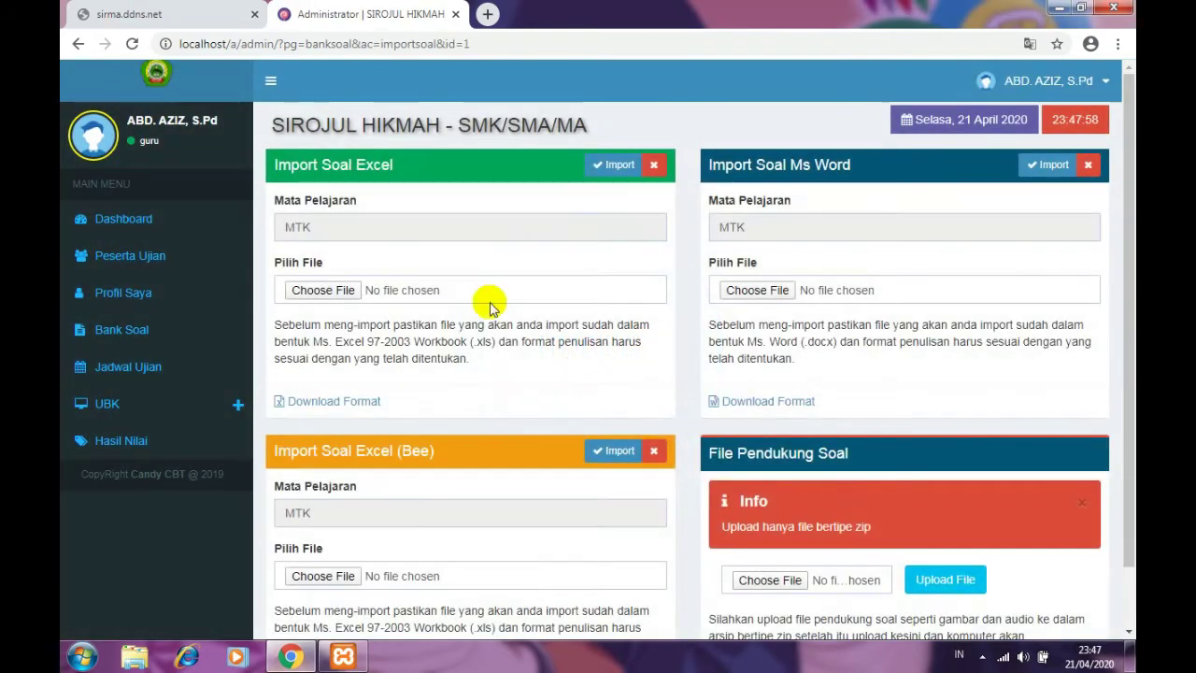
{"action": "left_click_drag", "start_coordinate": [274, 165], "coordinate": [369, 167]}
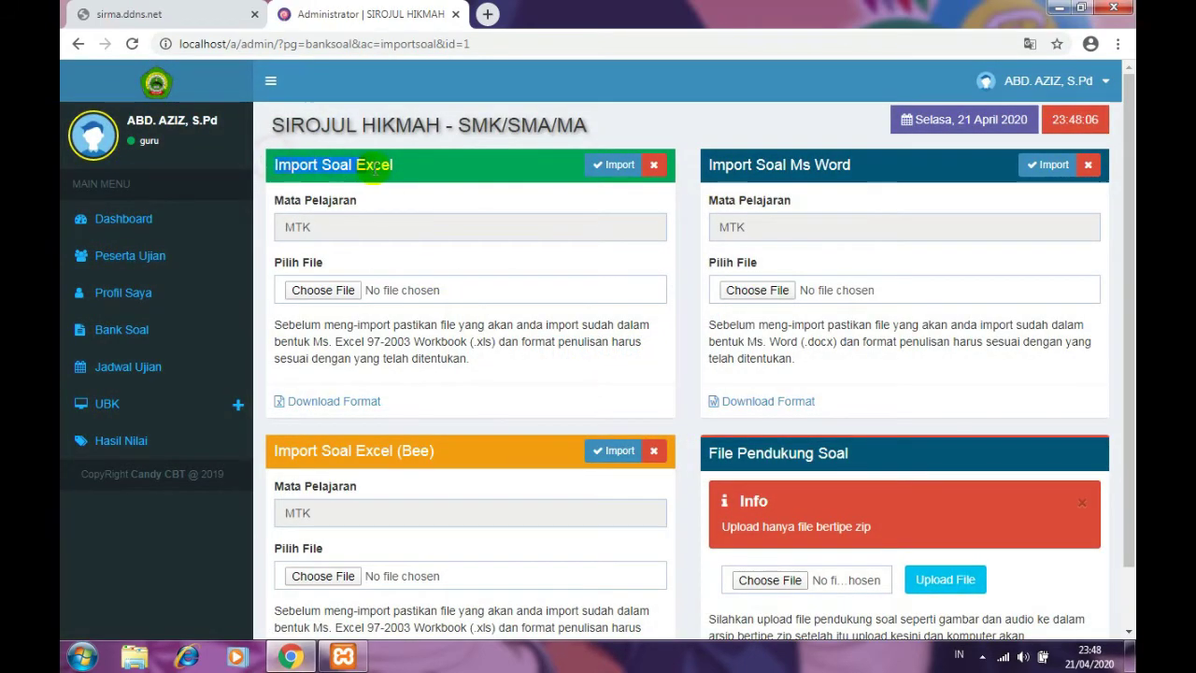
{"action": "left_click_drag", "start_coordinate": [707, 170], "coordinate": [885, 163]}
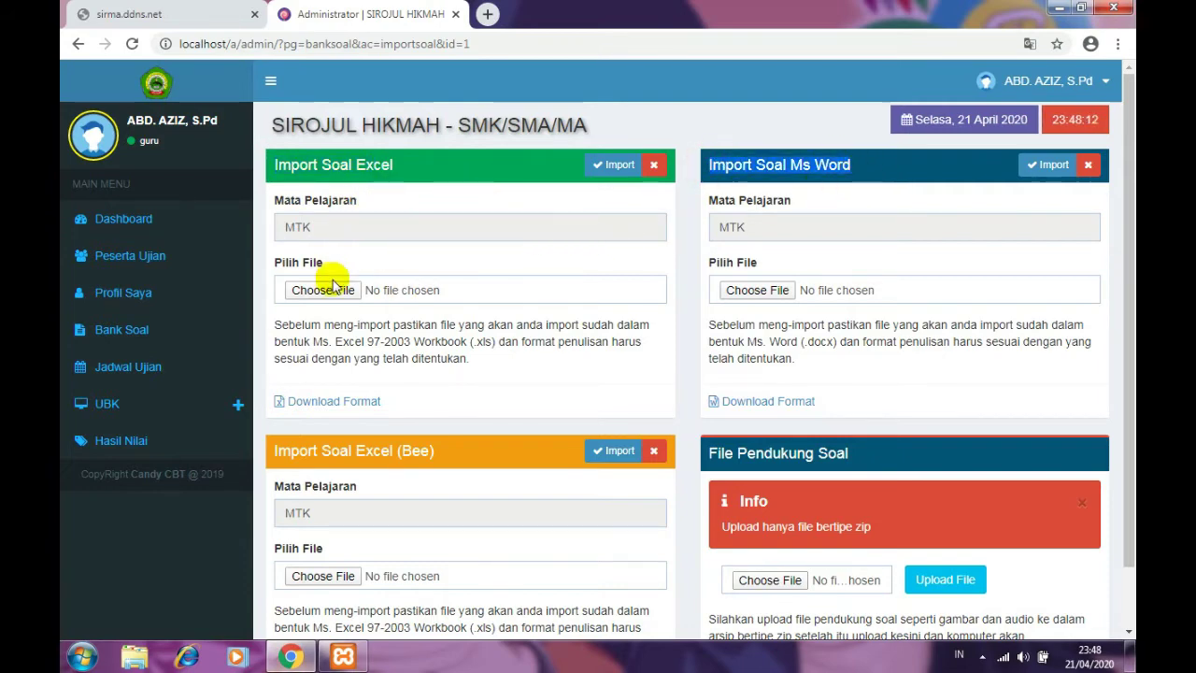
{"action": "left_click", "coordinate": [739, 163]}
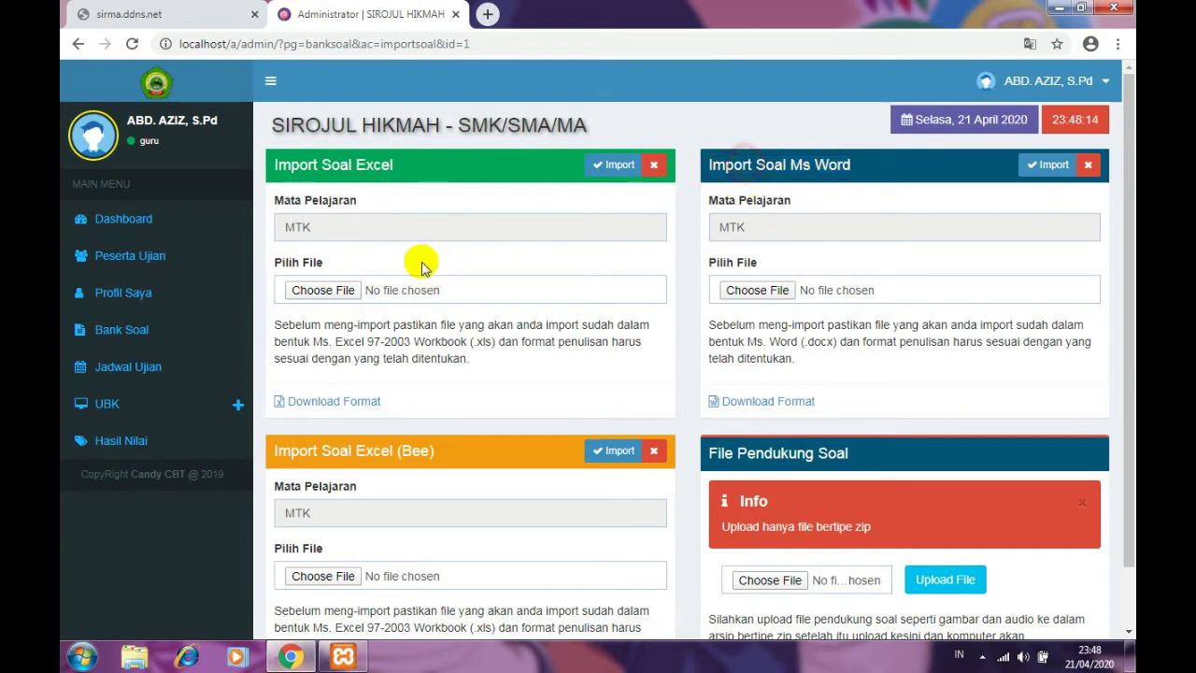
Step: Download the Import Soal Excel format file and show it in its download folder
{"action": "left_click", "coordinate": [342, 402]}
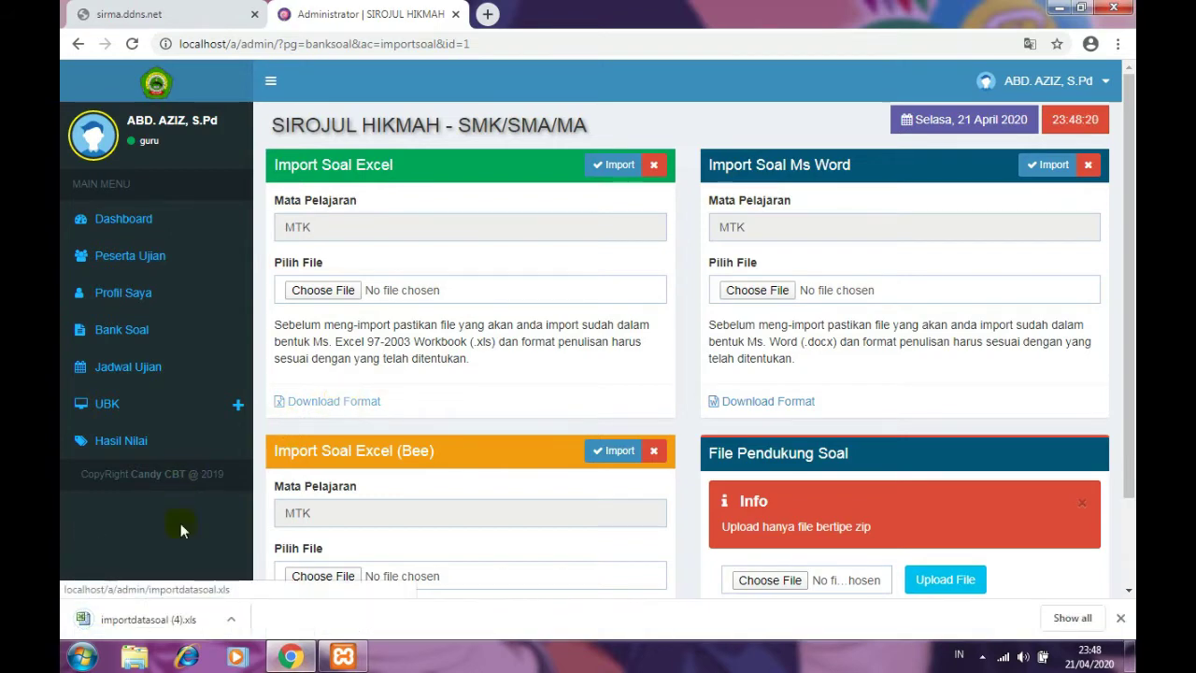
{"action": "left_click", "coordinate": [233, 618]}
{"action": "left_click", "coordinate": [279, 563]}
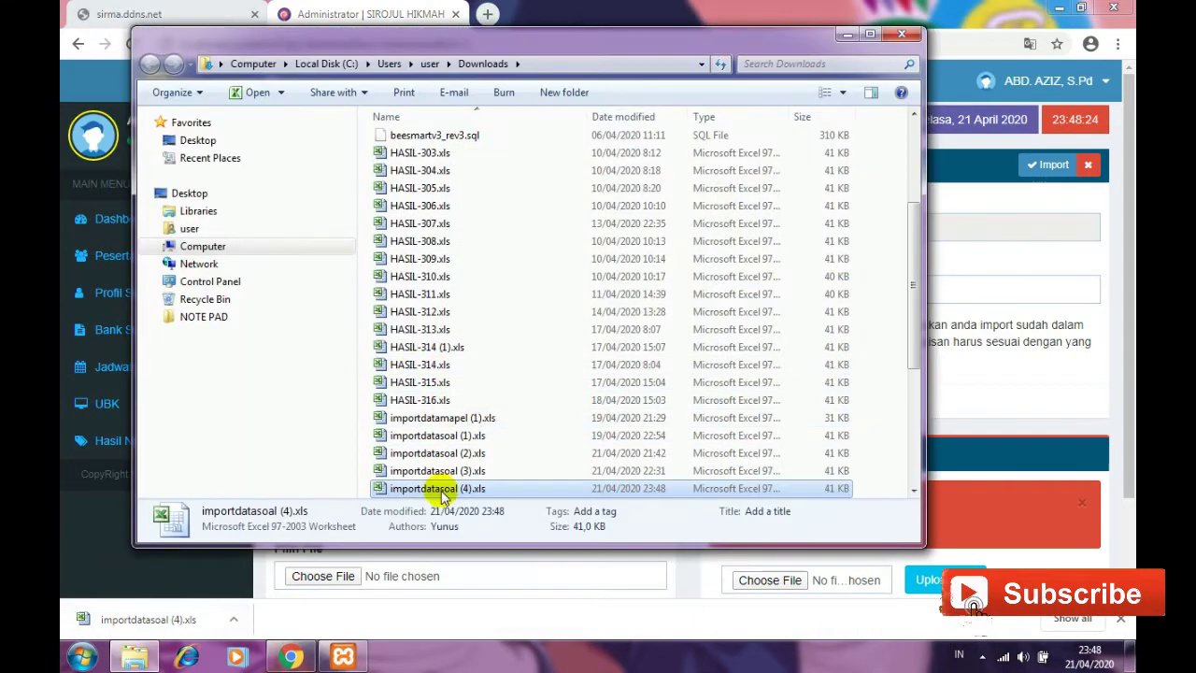
Step: Open importdatasoal (4).xls in Excel, dismiss the activation wizard and enable editing
{"action": "double_click", "coordinate": [420, 487]}
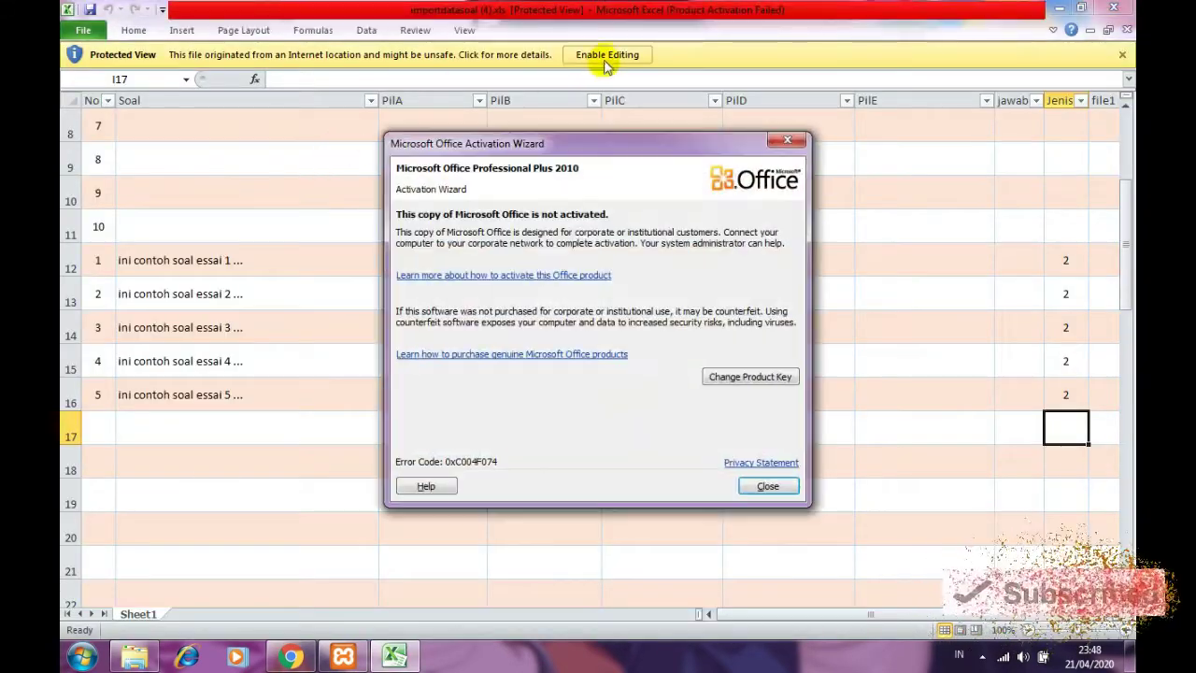
{"action": "left_click", "coordinate": [779, 134]}
{"action": "left_click", "coordinate": [623, 56]}
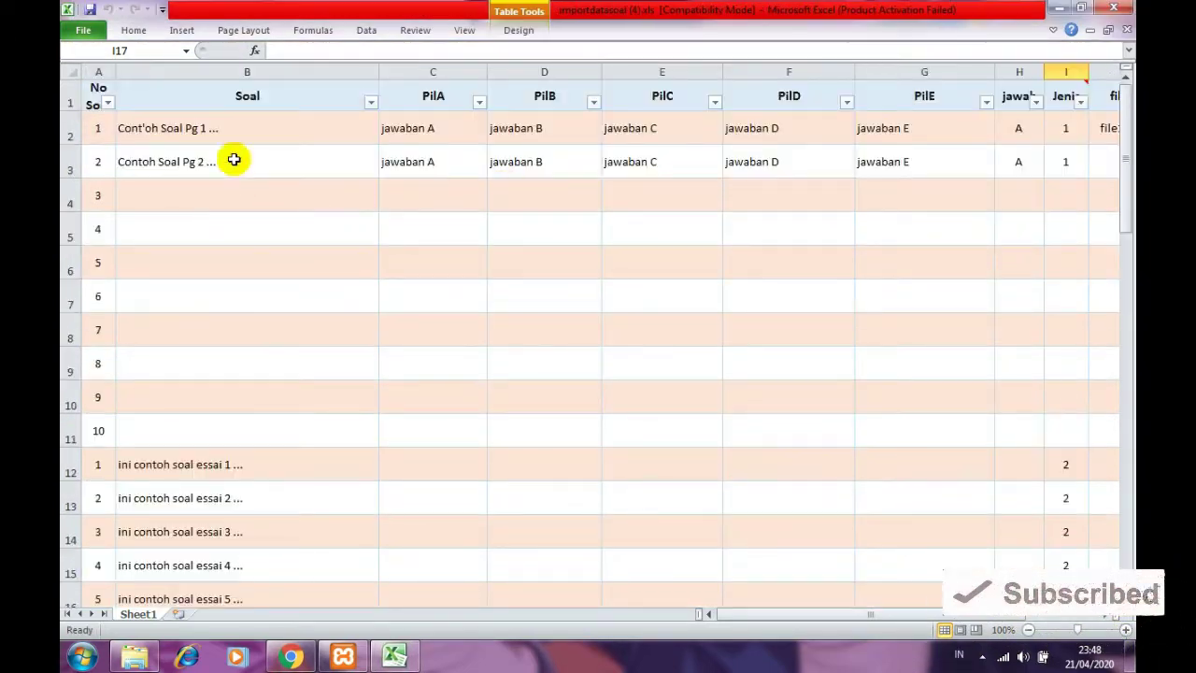
Step: Examine the sample multiple-choice questions in the Soal column and their answers under PilA and PilB
{"action": "left_click", "coordinate": [259, 99]}
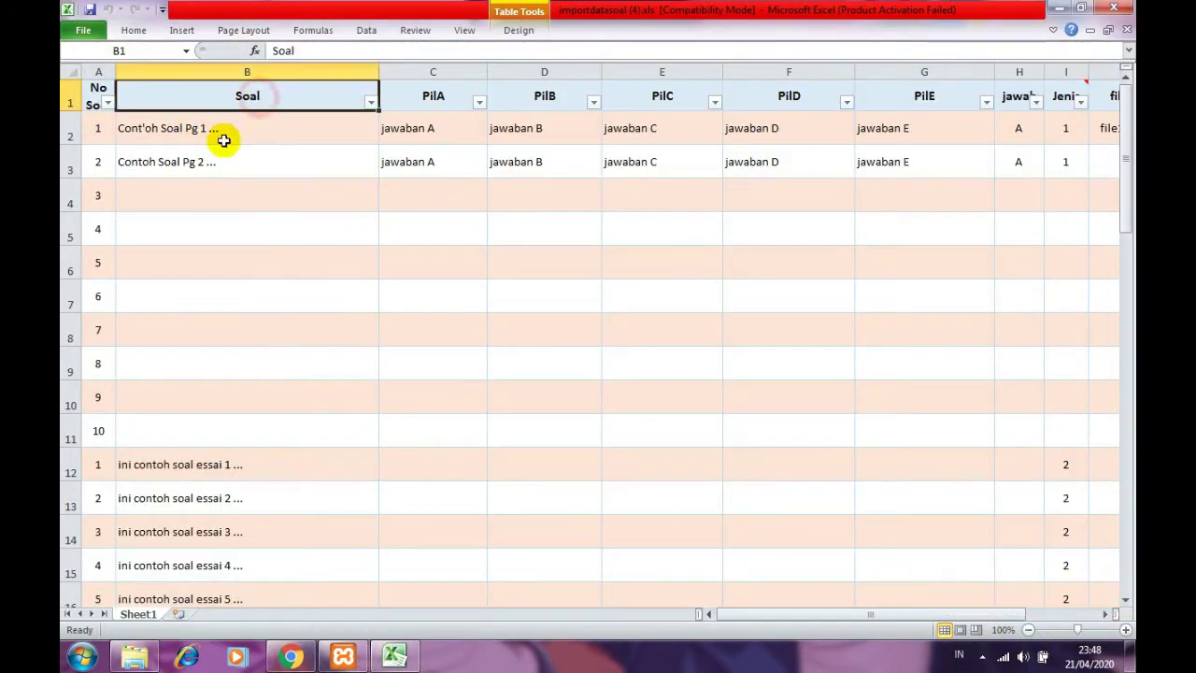
{"action": "left_click", "coordinate": [219, 139]}
{"action": "left_click", "coordinate": [198, 161]}
{"action": "left_click", "coordinate": [439, 163]}
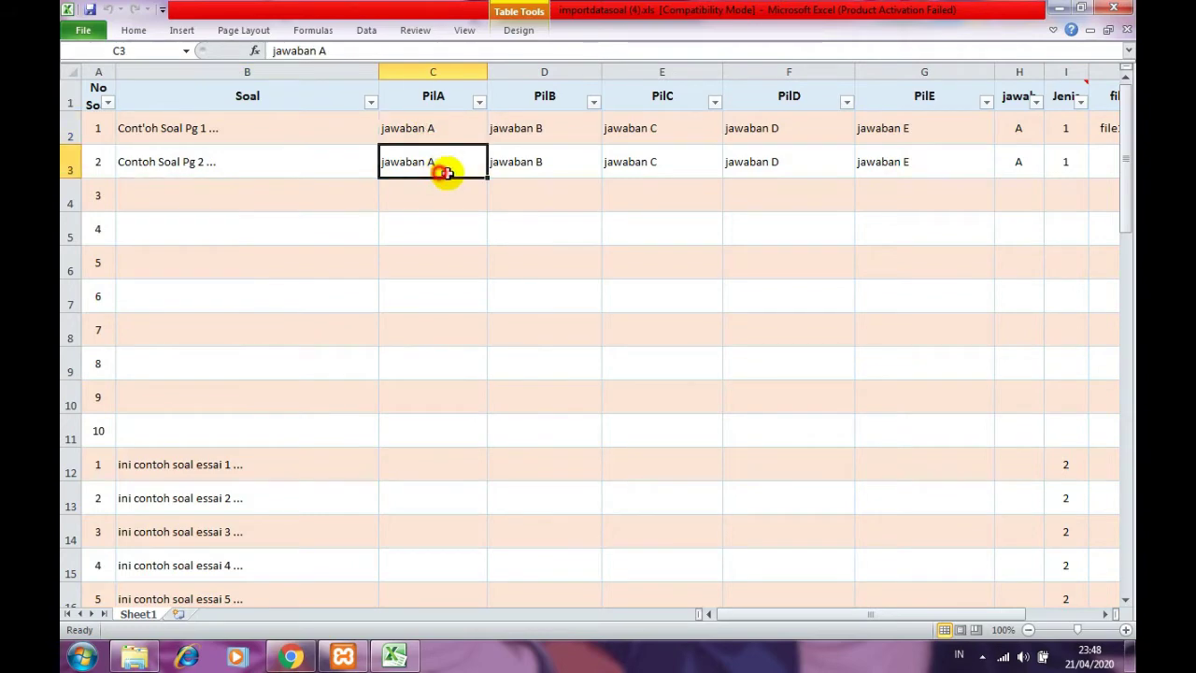
{"action": "left_click", "coordinate": [547, 138]}
Step: Clear the PilE sample answers of both multiple-choice questions in cells G2:G3
{"action": "left_click_drag", "start_coordinate": [747, 614], "coordinate": [935, 588]}
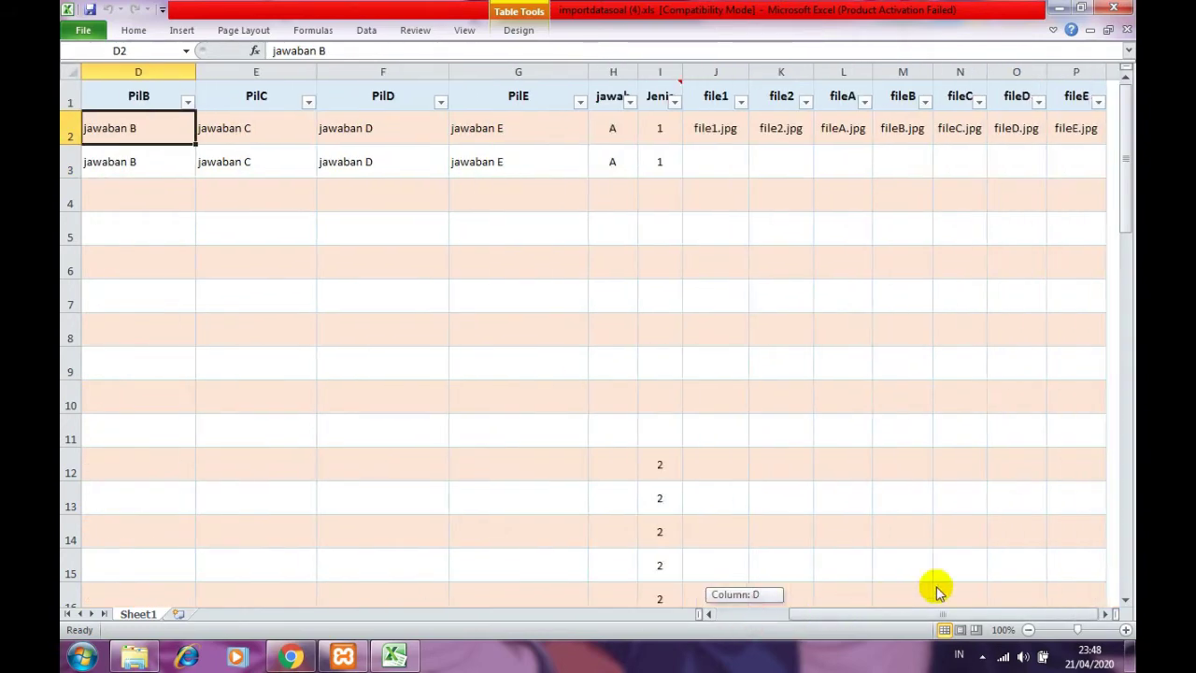
{"action": "left_click_drag", "start_coordinate": [497, 124], "coordinate": [494, 162]}
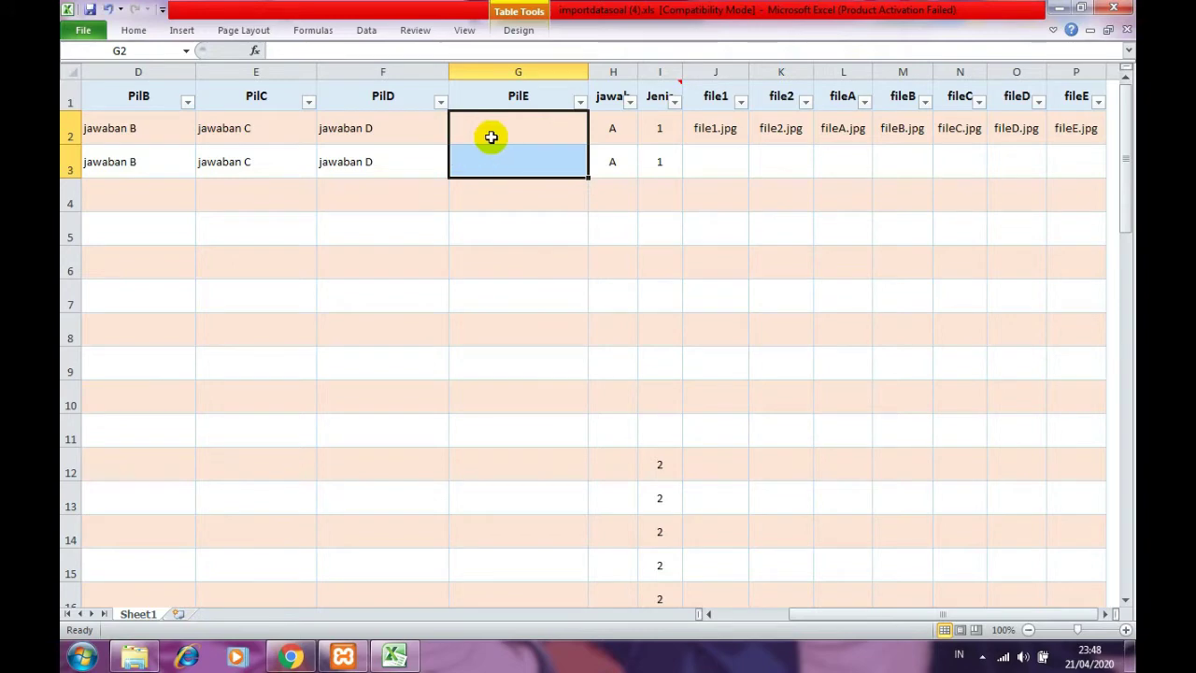
Step: Examine the template's answer key, question type and supporting file columns from file1 through fileE
{"action": "left_click", "coordinate": [612, 127]}
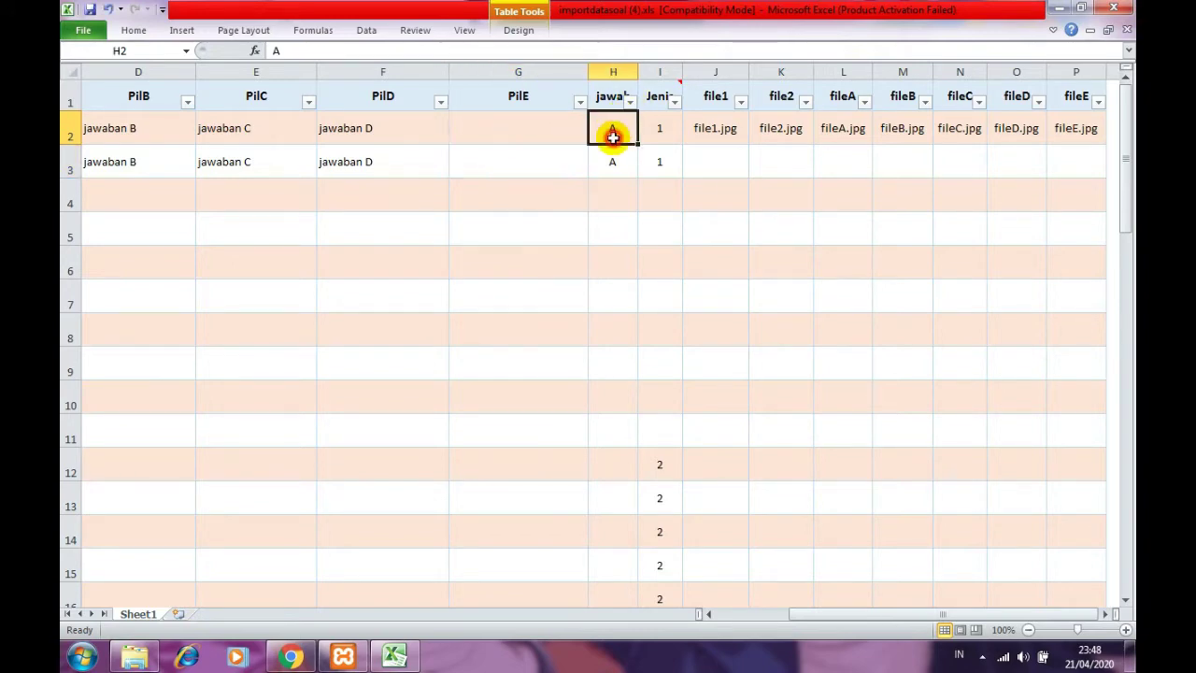
{"action": "left_click", "coordinate": [616, 164]}
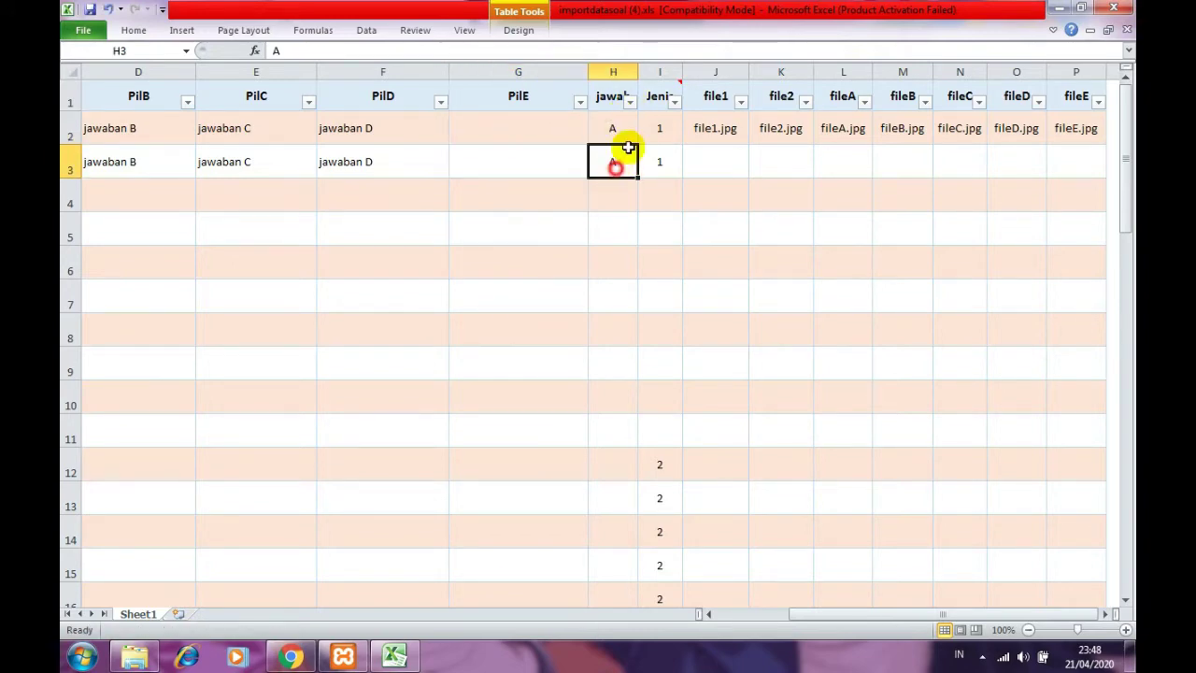
{"action": "mouse_move", "coordinate": [669, 90]}
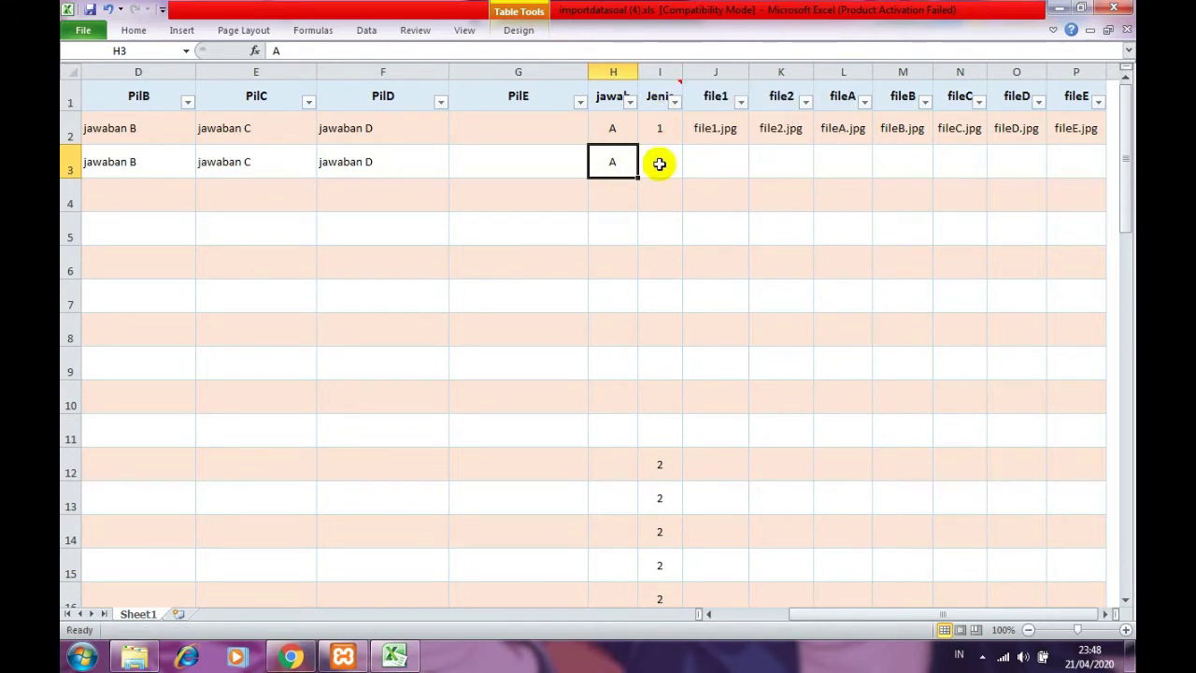
{"action": "left_click", "coordinate": [712, 129]}
{"action": "left_click", "coordinate": [781, 128]}
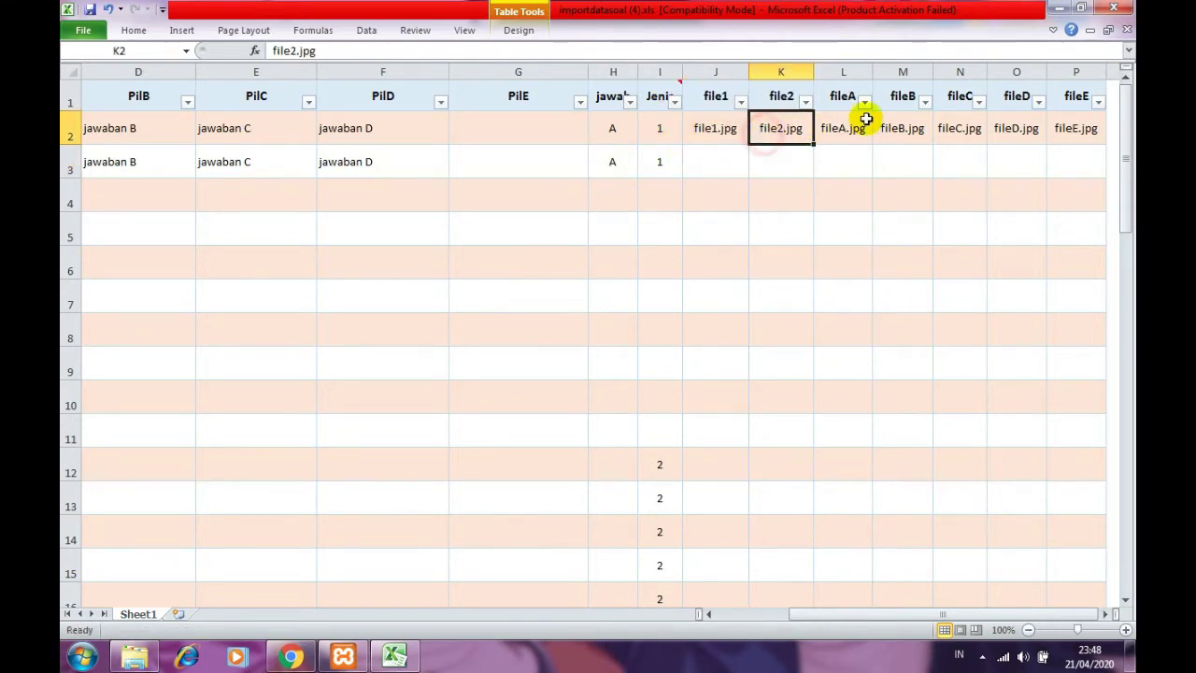
{"action": "left_click", "coordinate": [846, 128]}
{"action": "left_click", "coordinate": [915, 131]}
{"action": "left_click", "coordinate": [962, 129]}
{"action": "left_click", "coordinate": [1020, 130]}
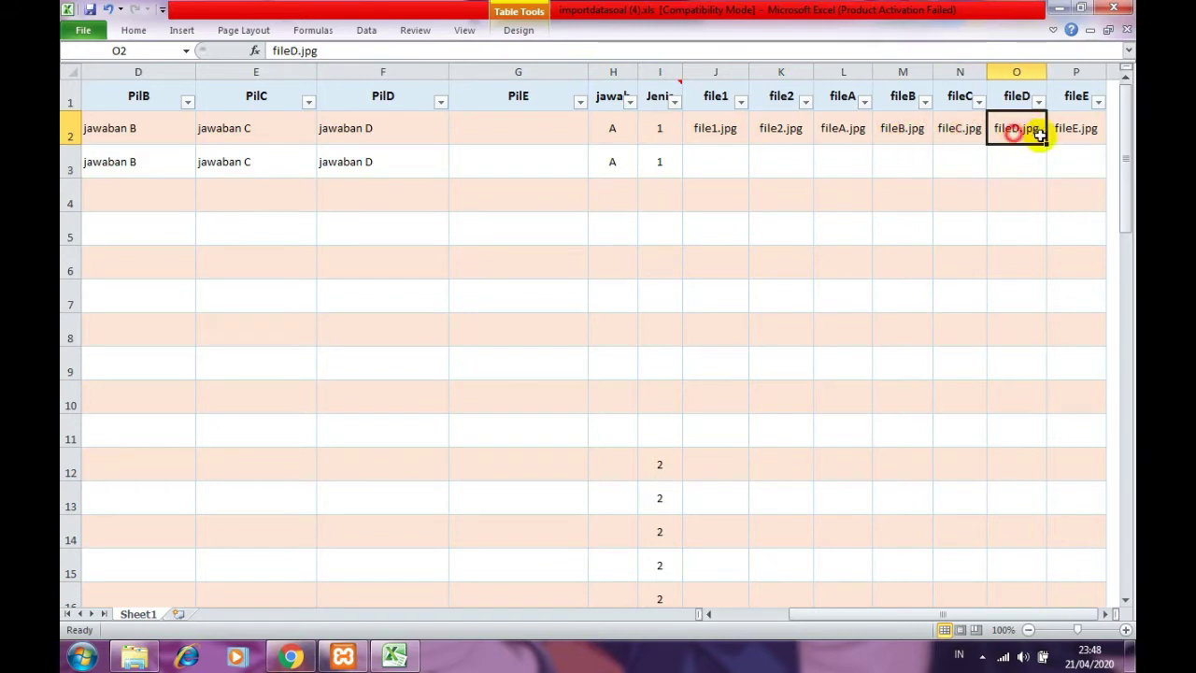
{"action": "left_click", "coordinate": [1073, 130]}
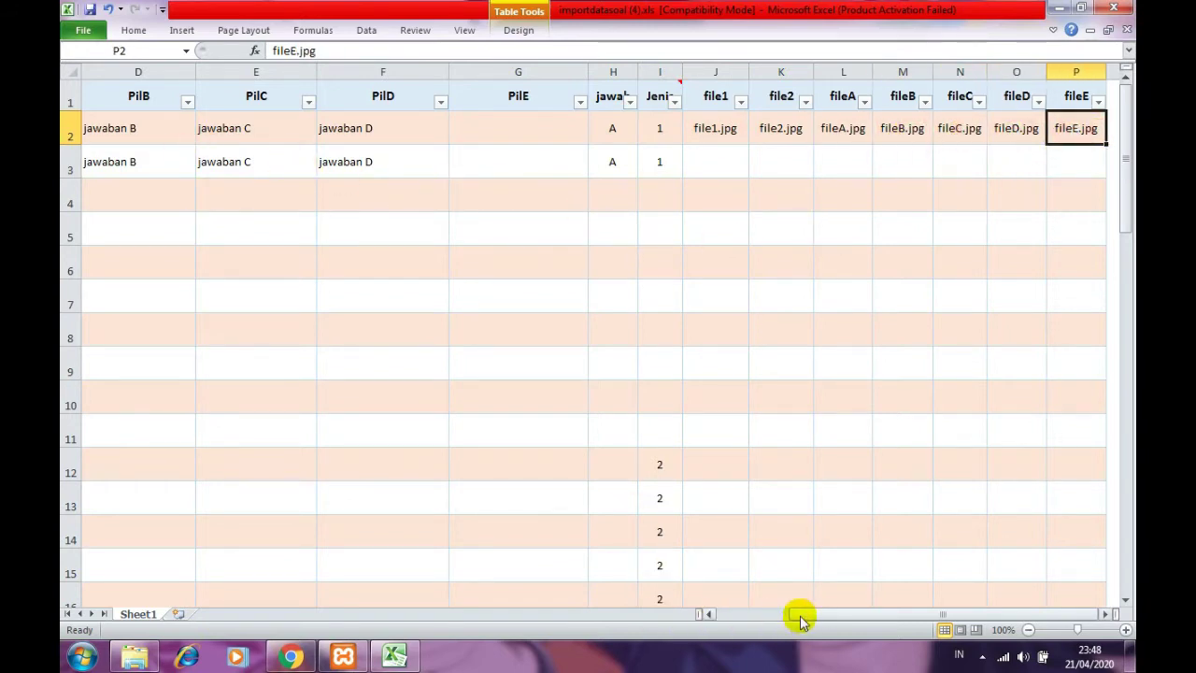
{"action": "left_click_drag", "start_coordinate": [800, 619], "coordinate": [678, 621]}
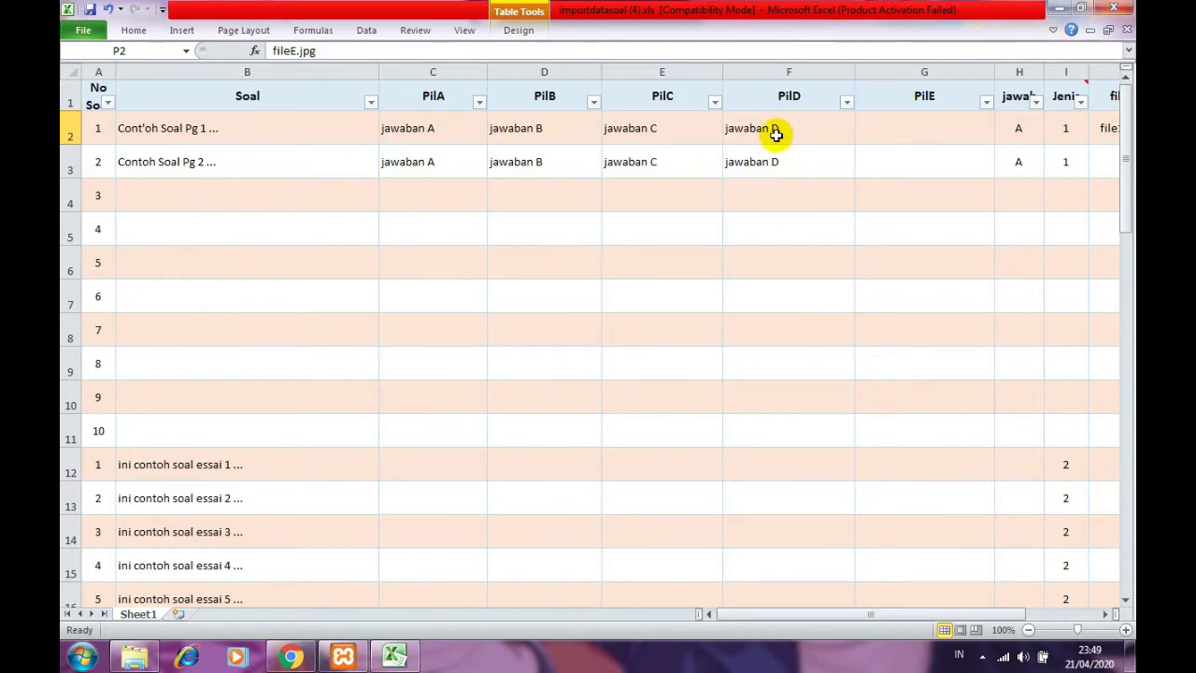
Step: Close the import template without saving its changes and close the Downloads folder window
{"action": "left_click", "coordinate": [1122, 8]}
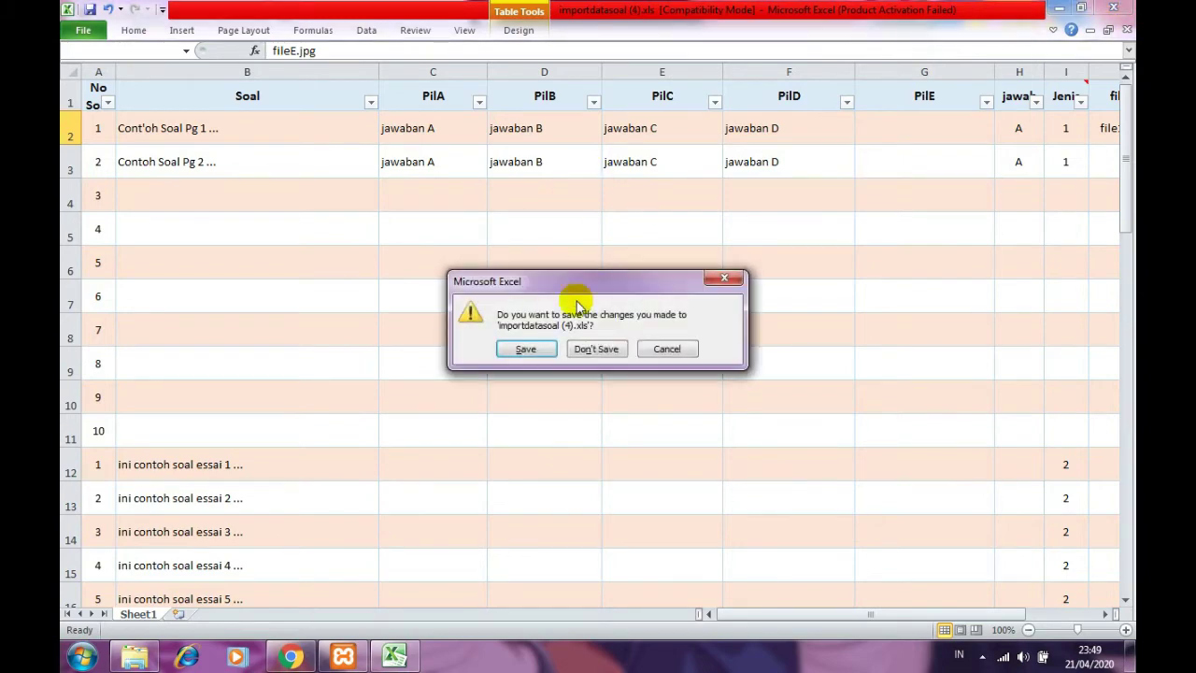
{"action": "left_click", "coordinate": [572, 351]}
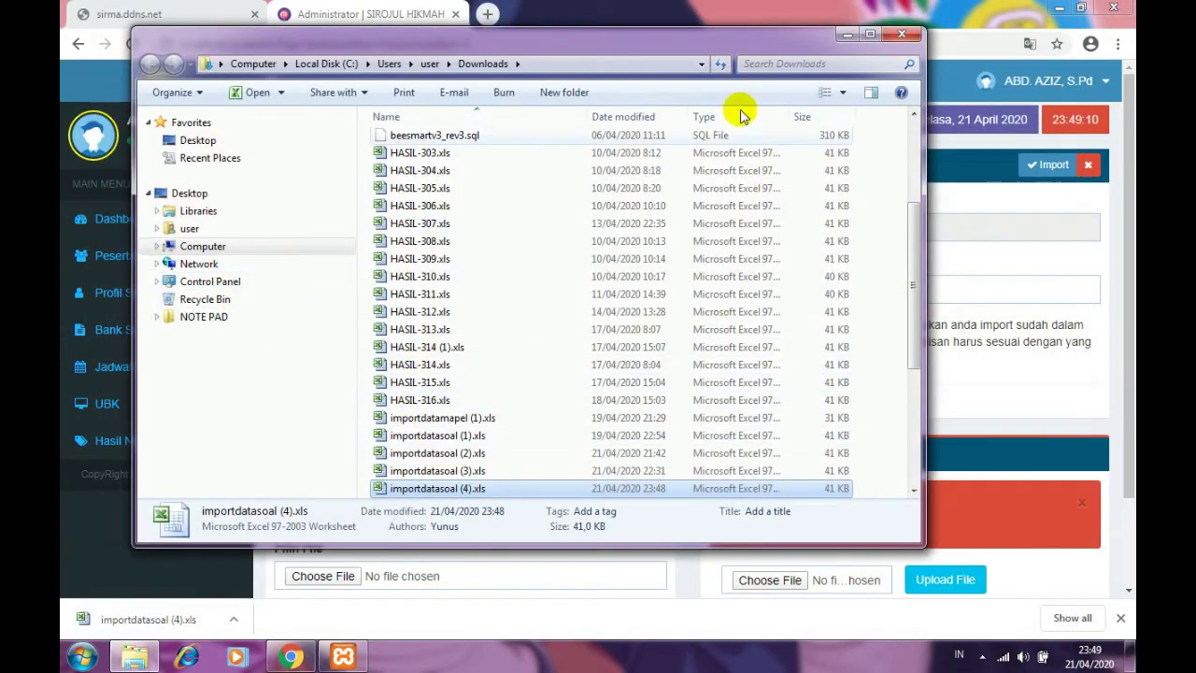
{"action": "left_click", "coordinate": [901, 33]}
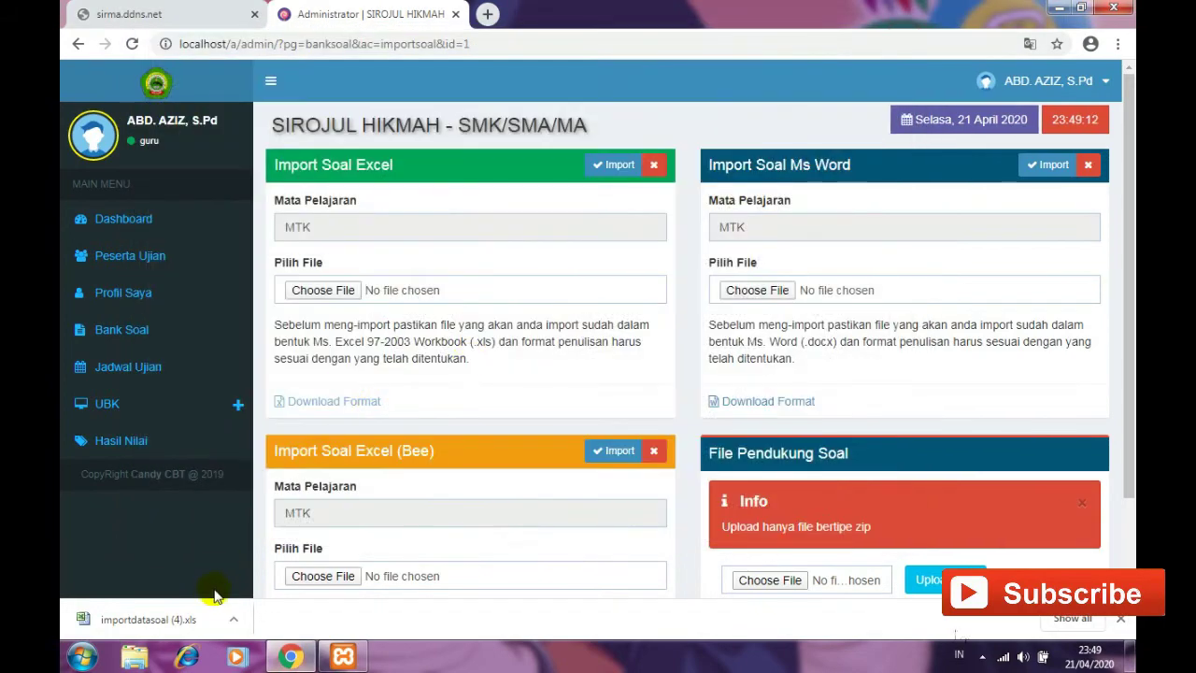
Step: Open soal matematika VIII.xls from the user folder in Excel, dismiss the activation wizard and enable editing
{"action": "left_click", "coordinate": [134, 657]}
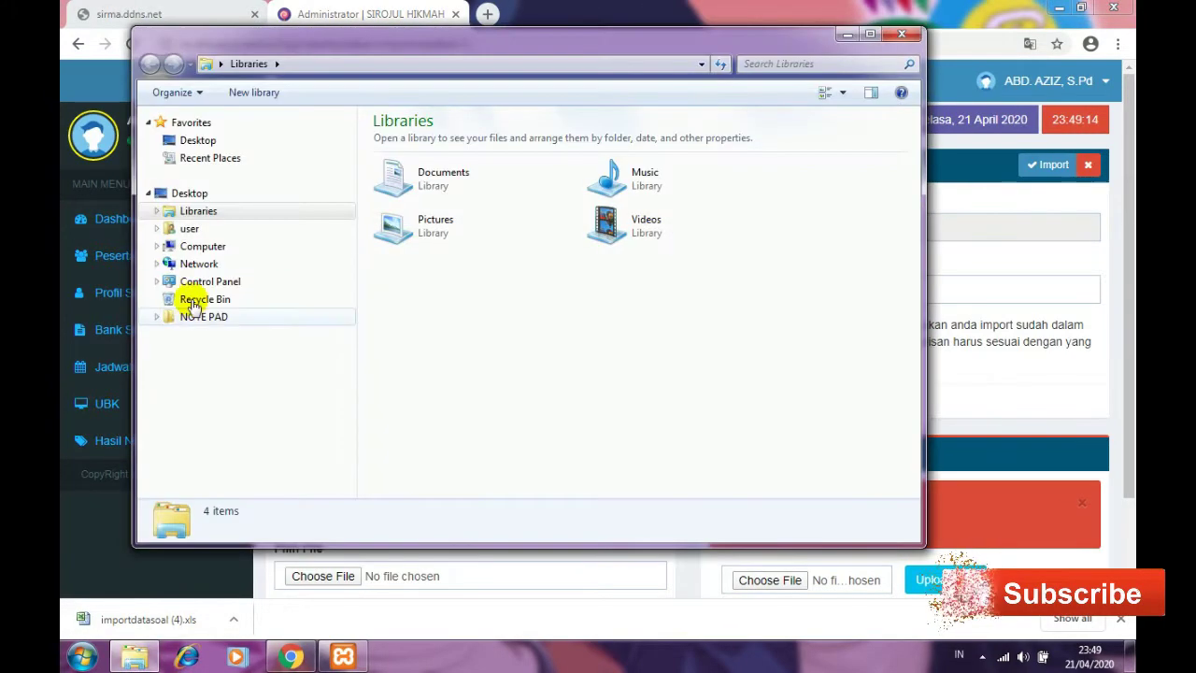
{"action": "left_click", "coordinate": [202, 230]}
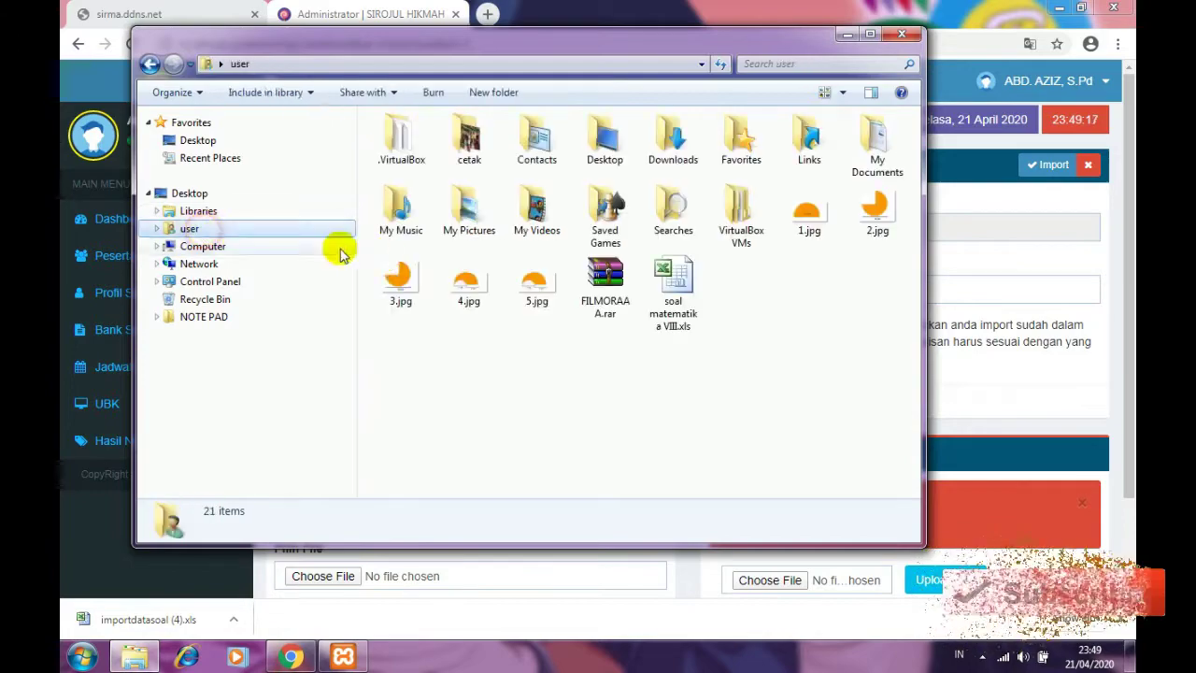
{"action": "double_click", "coordinate": [681, 285]}
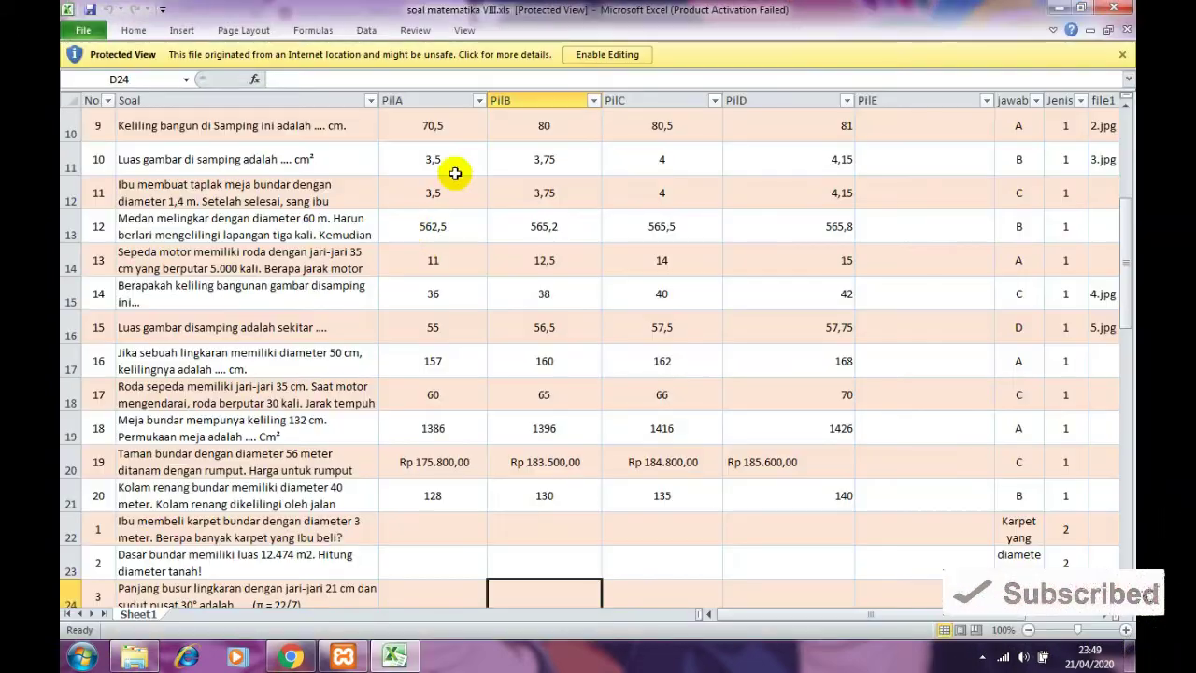
{"action": "left_click", "coordinate": [771, 137]}
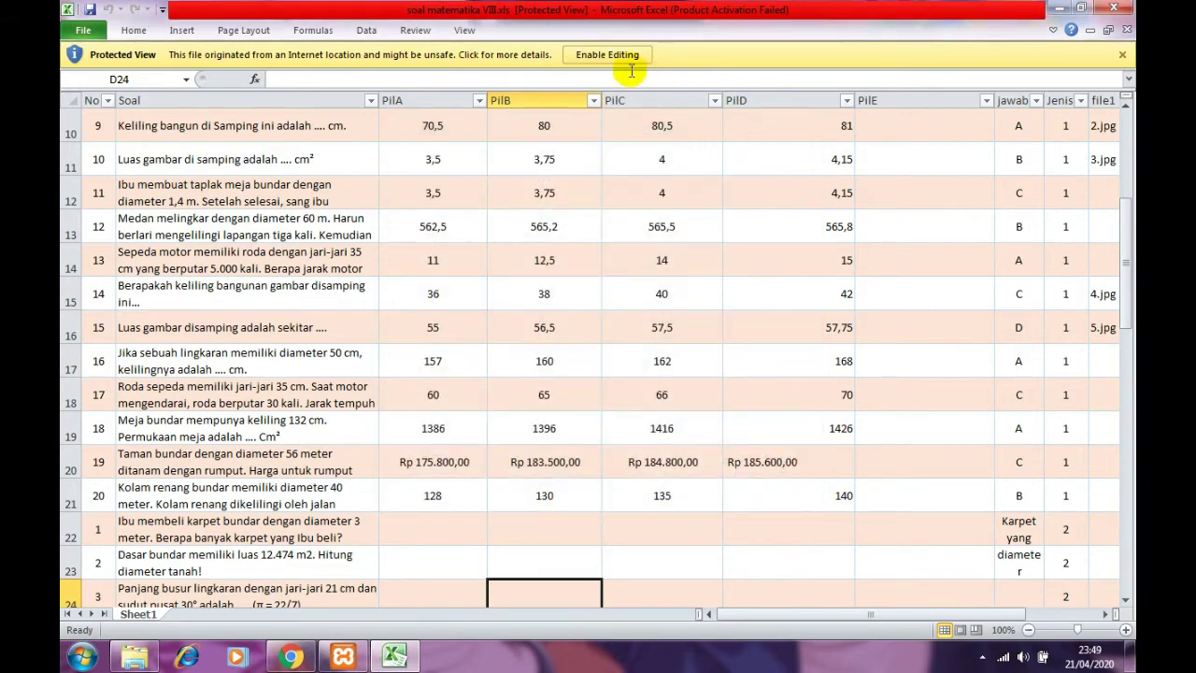
{"action": "left_click", "coordinate": [608, 55]}
{"action": "scroll", "coordinate": [400, 258], "scroll_direction": "up", "scroll_amount": 3}
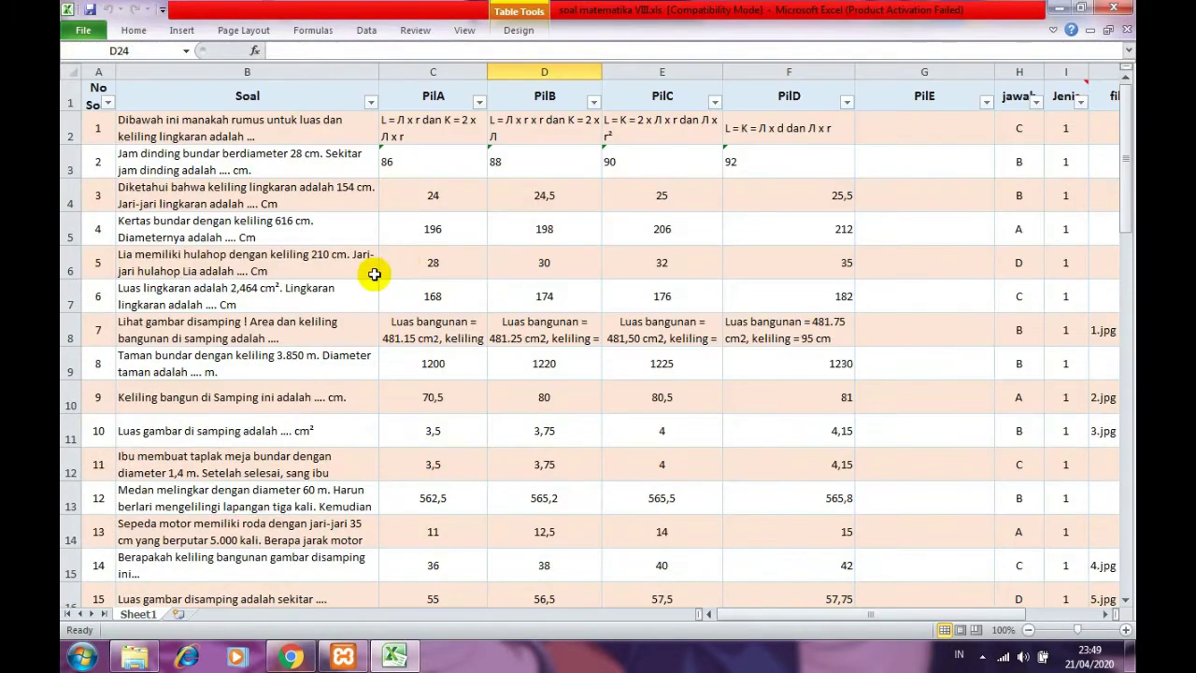
Step: Examine the first question's text in the Soal column and its answer options from PilA through PilE
{"action": "left_click", "coordinate": [337, 133]}
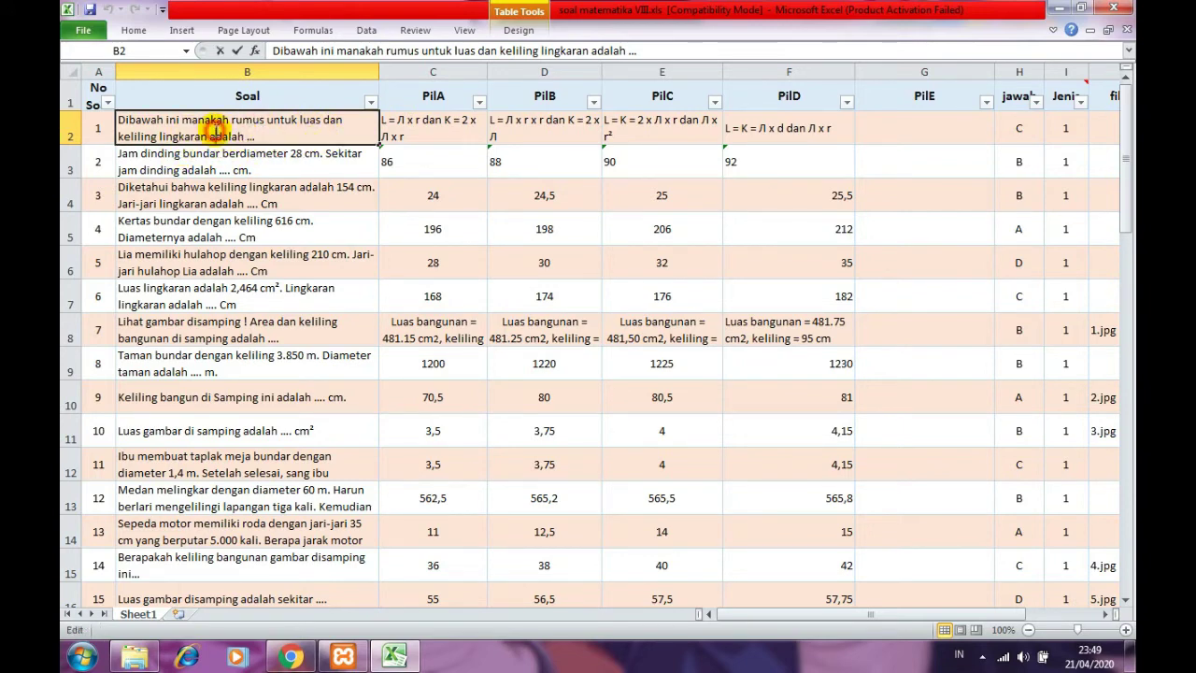
{"action": "left_click", "coordinate": [187, 93]}
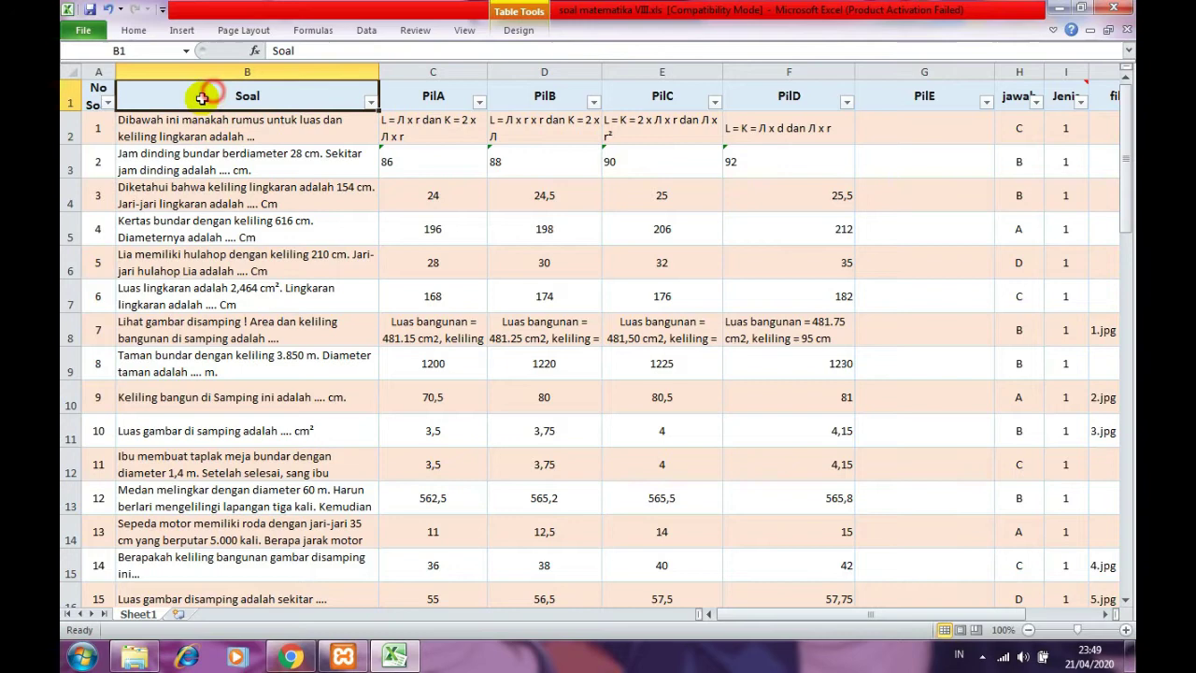
{"action": "left_click", "coordinate": [251, 136]}
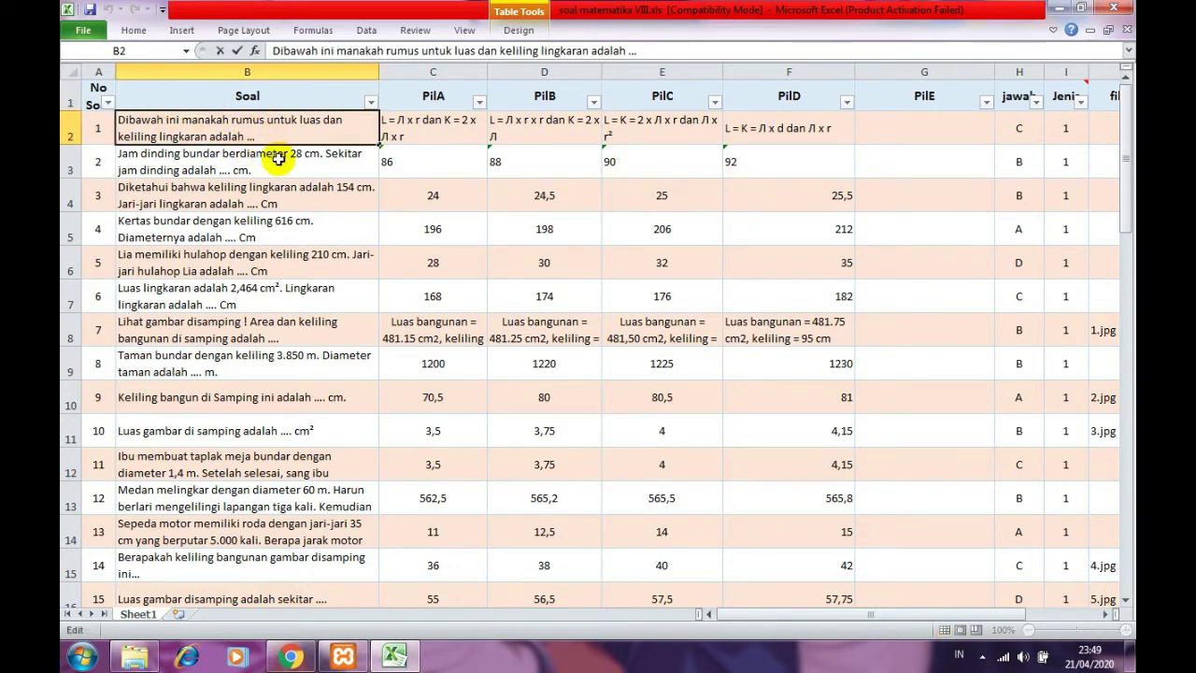
{"action": "left_click", "coordinate": [416, 131]}
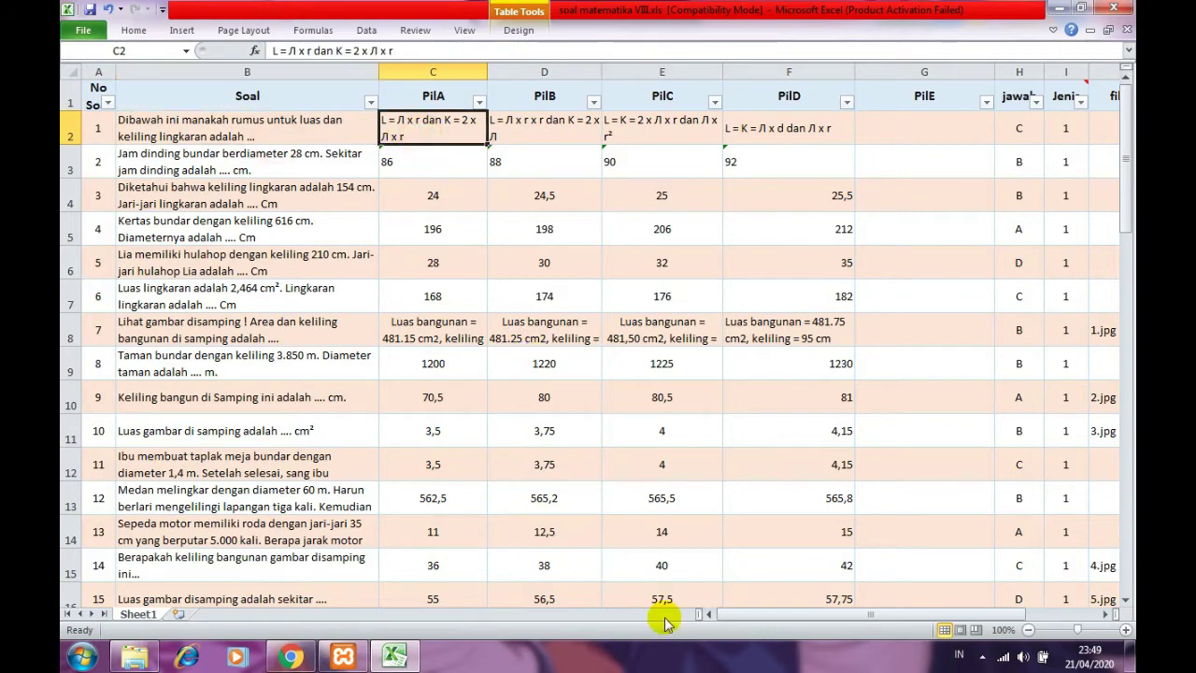
{"action": "mouse_move", "coordinate": [738, 605]}
{"action": "left_mouse_down"}
{"action": "mouse_move", "coordinate": [742, 654]}
{"action": "mouse_move", "coordinate": [774, 621]}
{"action": "mouse_move", "coordinate": [836, 617]}
{"action": "mouse_move", "coordinate": [738, 616]}
{"action": "left_mouse_up"}
{"action": "scroll", "coordinate": [489, 334], "scroll_direction": "up", "scroll_amount": 1}
{"action": "left_click", "coordinate": [428, 119]}
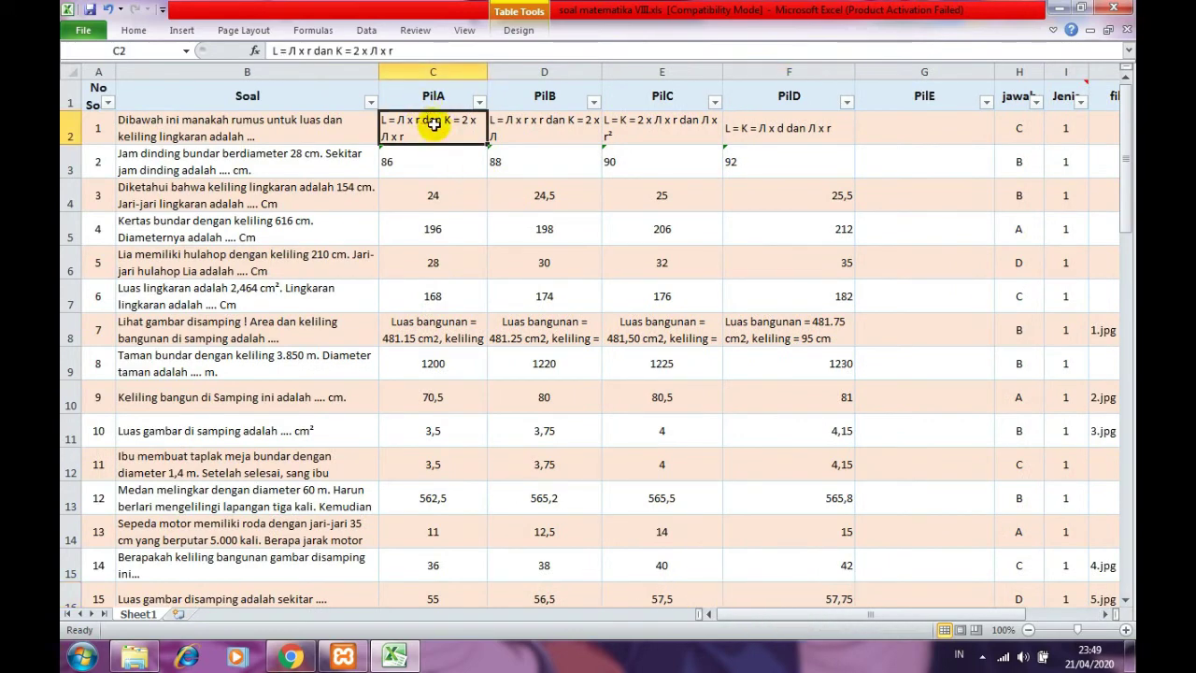
{"action": "left_click", "coordinate": [533, 120]}
{"action": "left_click", "coordinate": [652, 122]}
{"action": "left_click", "coordinate": [776, 130]}
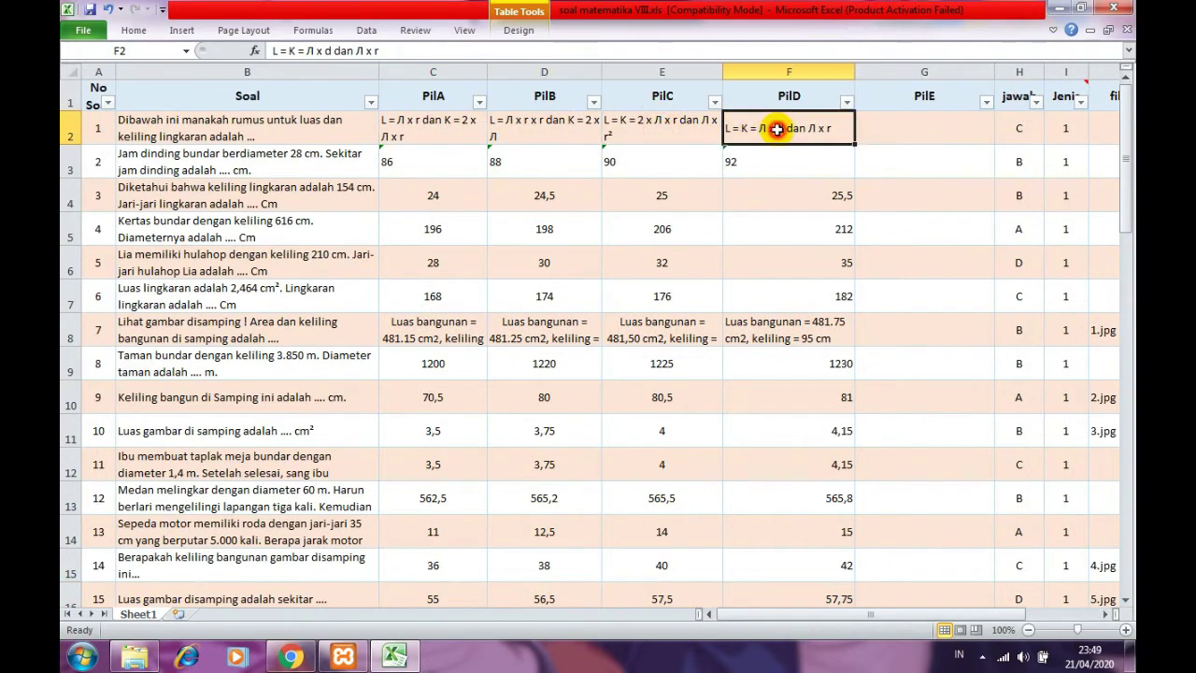
{"action": "left_click", "coordinate": [931, 126]}
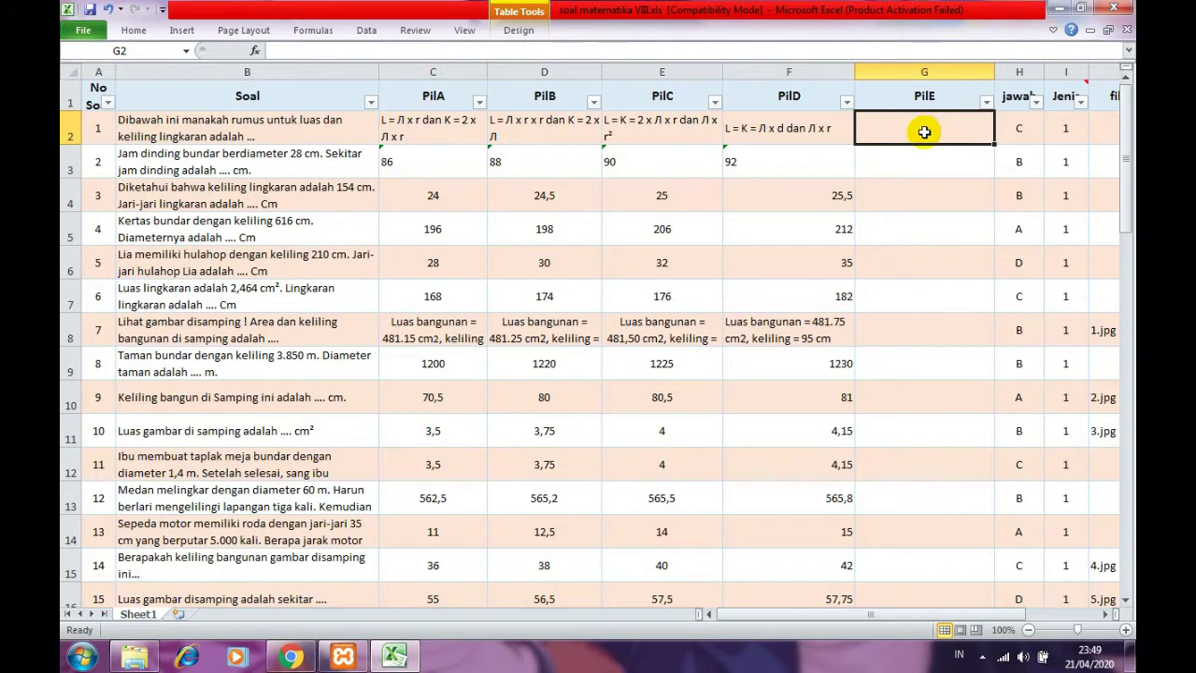
Step: Check the first question's answer key, question type and supporting file cells from file1 through fileD
{"action": "left_click", "coordinate": [1105, 614]}
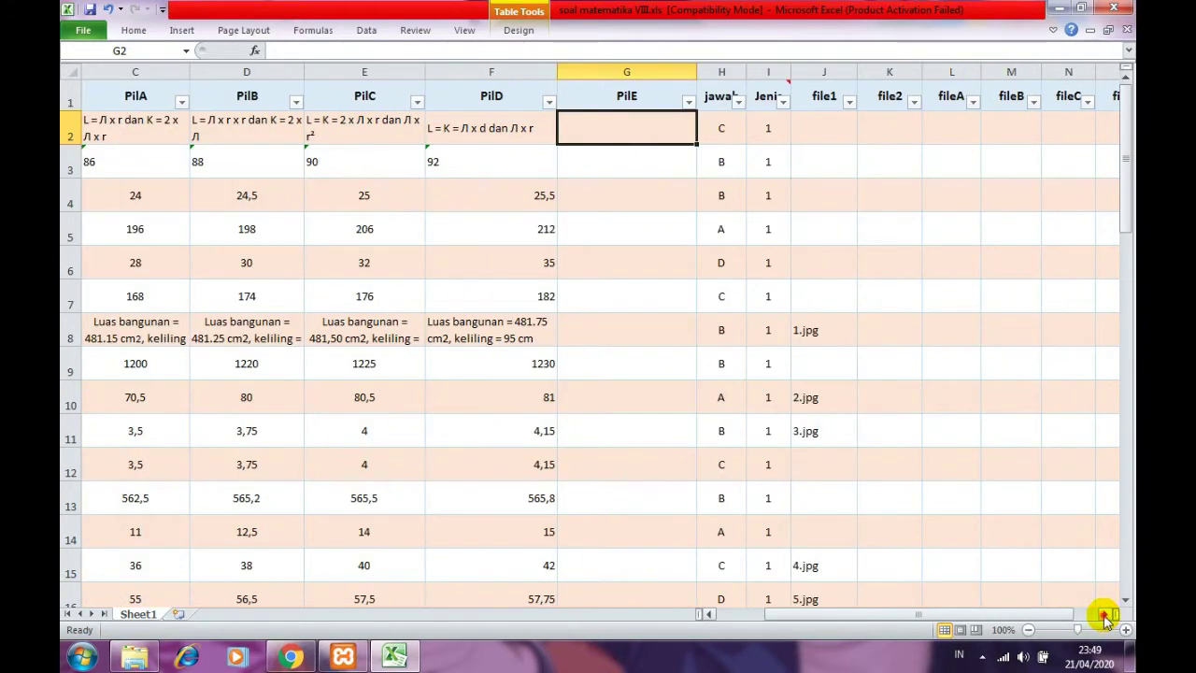
{"action": "left_click", "coordinate": [1105, 615]}
{"action": "left_click", "coordinate": [510, 128]}
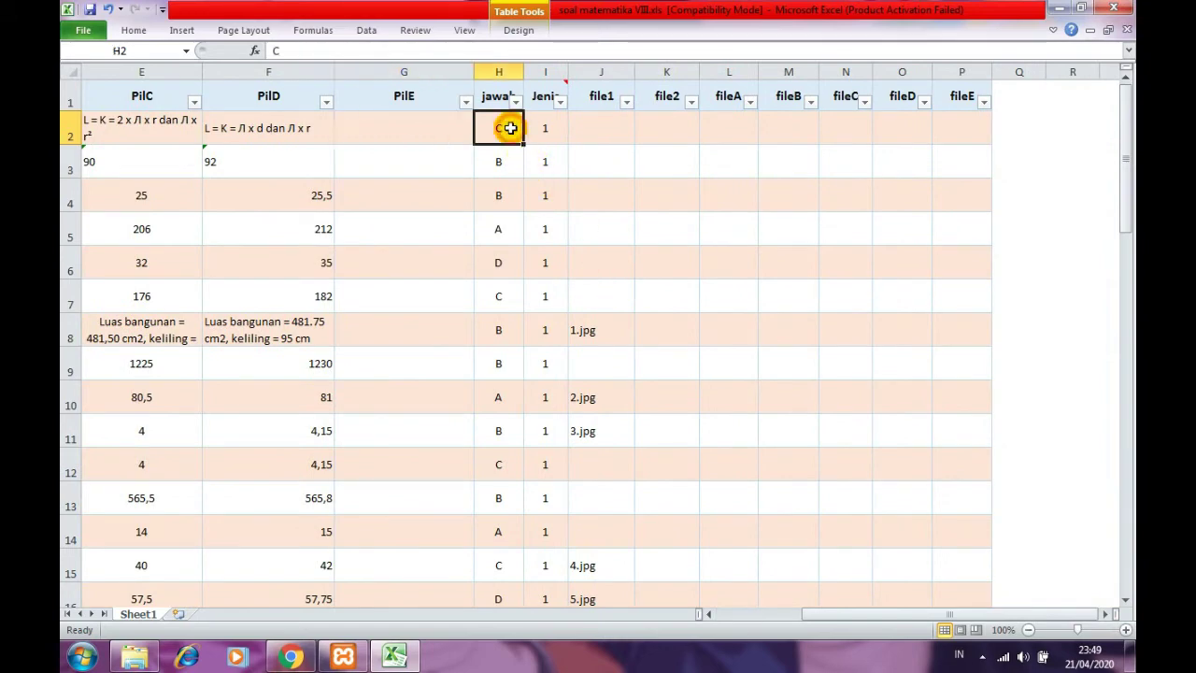
{"action": "left_click", "coordinate": [554, 126]}
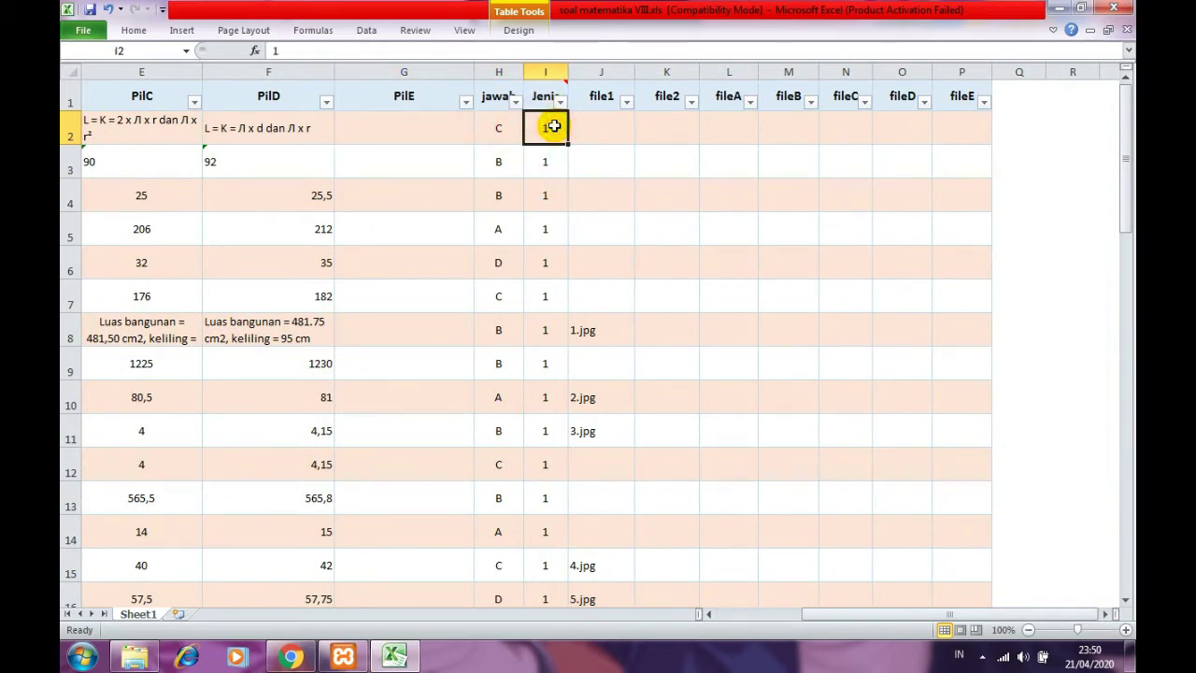
{"action": "left_click", "coordinate": [603, 127]}
{"action": "left_click", "coordinate": [667, 127]}
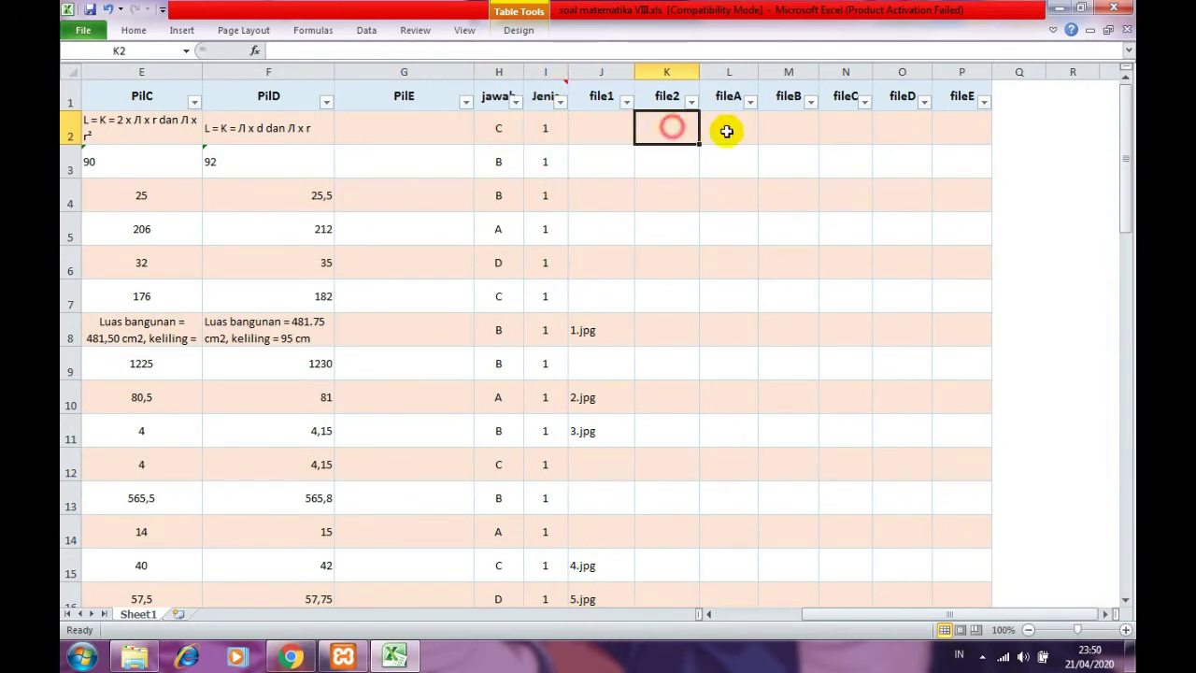
{"action": "left_click", "coordinate": [729, 127]}
{"action": "left_click", "coordinate": [788, 129]}
{"action": "left_click", "coordinate": [847, 131]}
{"action": "left_click", "coordinate": [892, 128]}
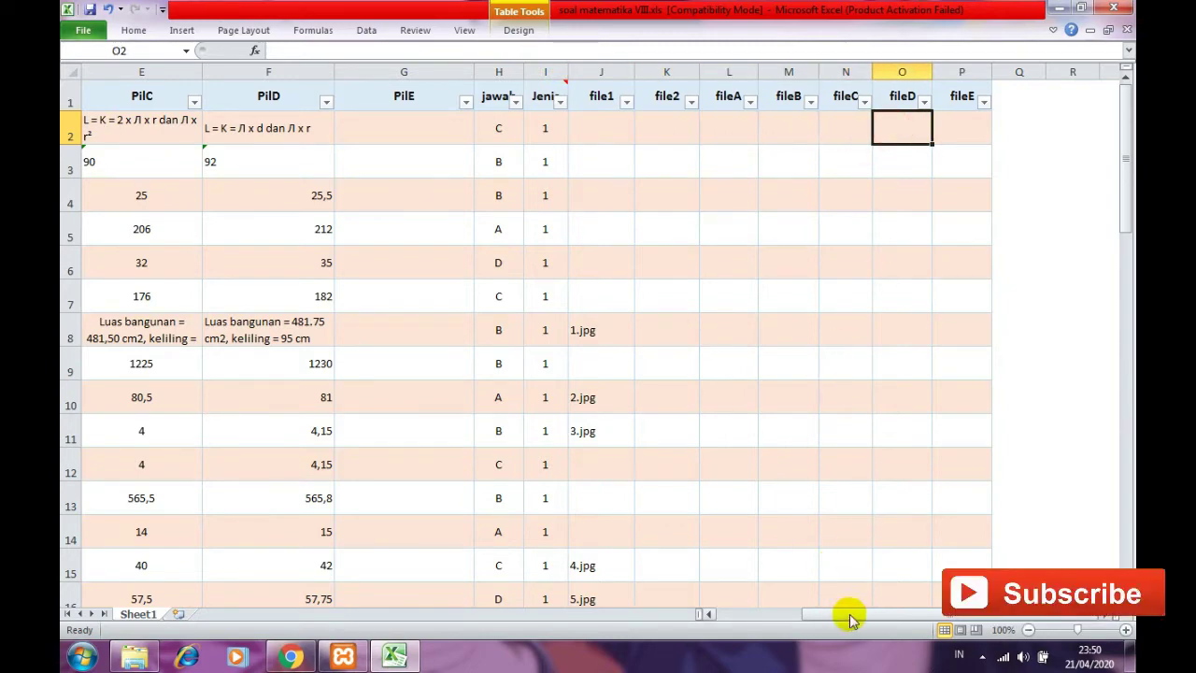
Step: Look over questions 2 to 5 in the Soal column together with their answer, type and file columns
{"action": "left_click_drag", "start_coordinate": [849, 617], "coordinate": [514, 473]}
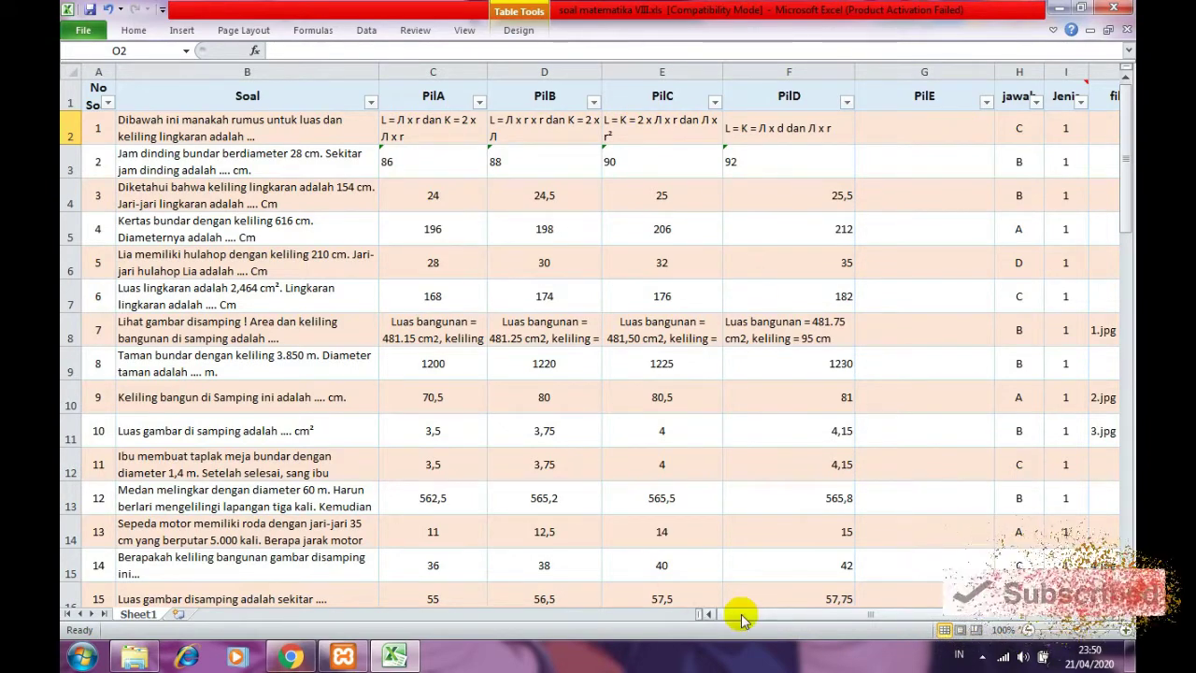
{"action": "left_click", "coordinate": [136, 160]}
{"action": "left_click", "coordinate": [131, 196]}
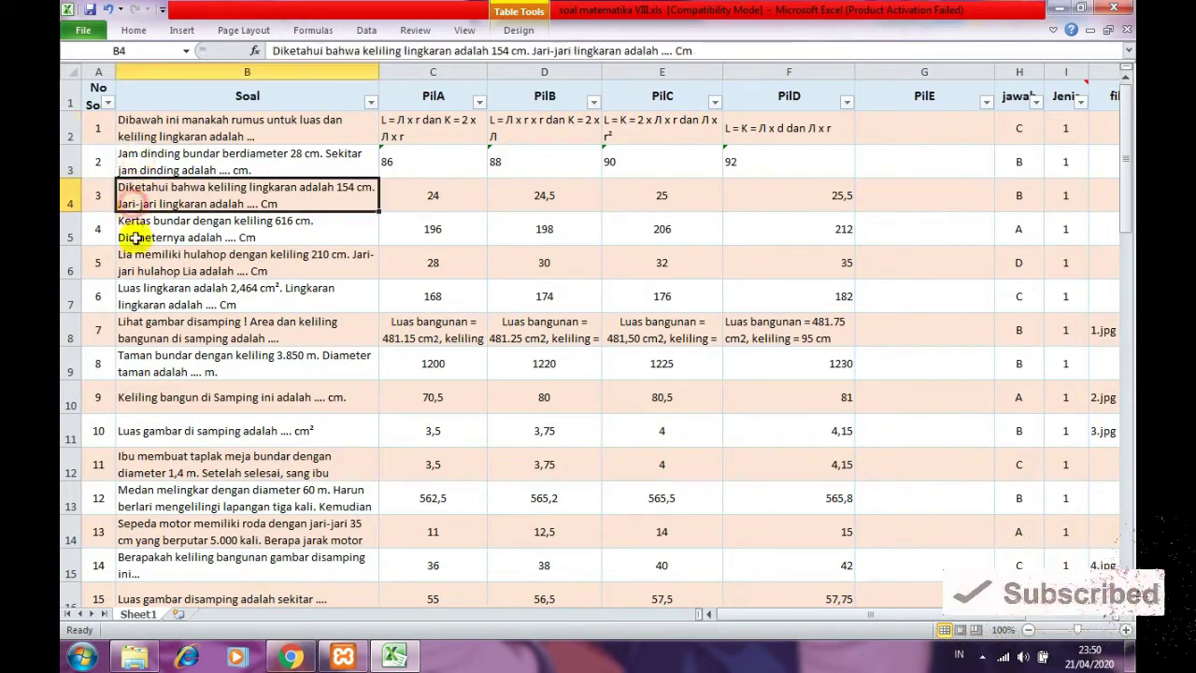
{"action": "left_click", "coordinate": [126, 266]}
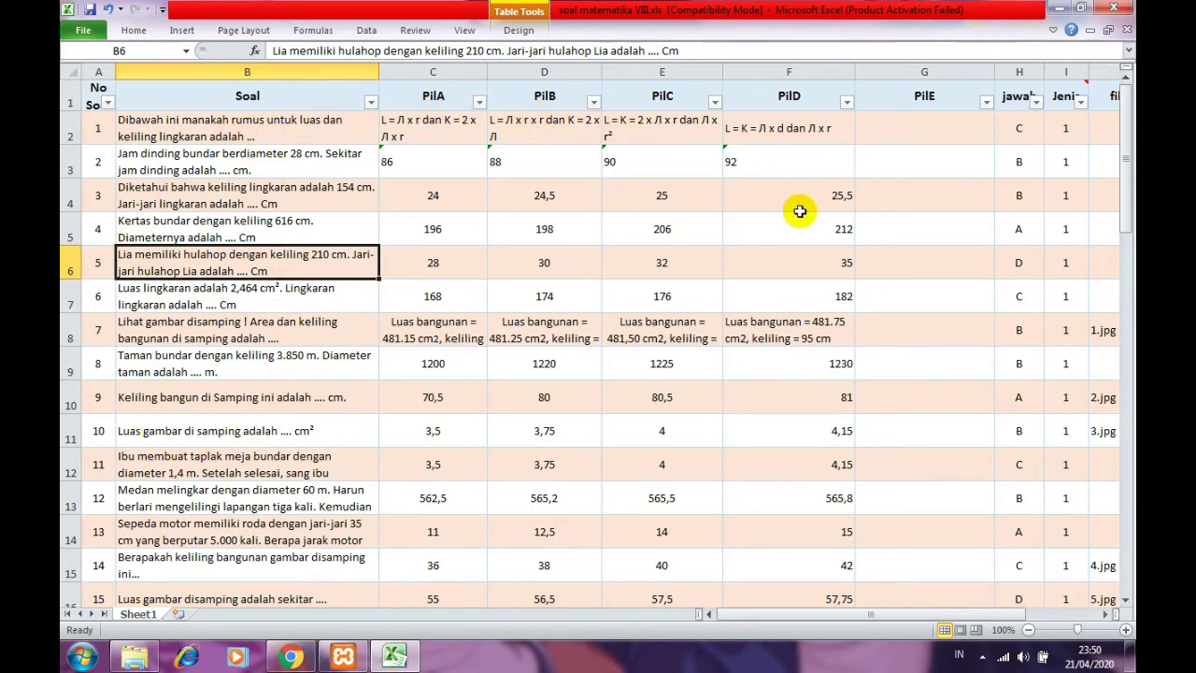
{"action": "left_click_drag", "start_coordinate": [838, 618], "coordinate": [916, 613]}
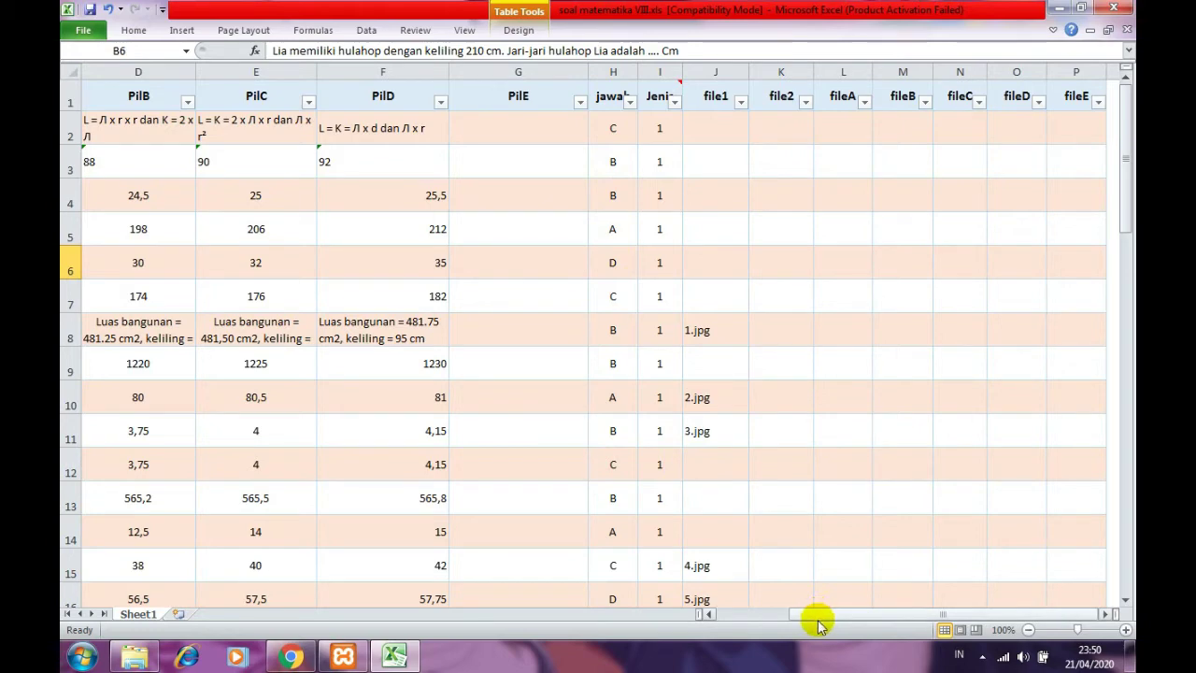
{"action": "left_click_drag", "start_coordinate": [816, 621], "coordinate": [720, 619]}
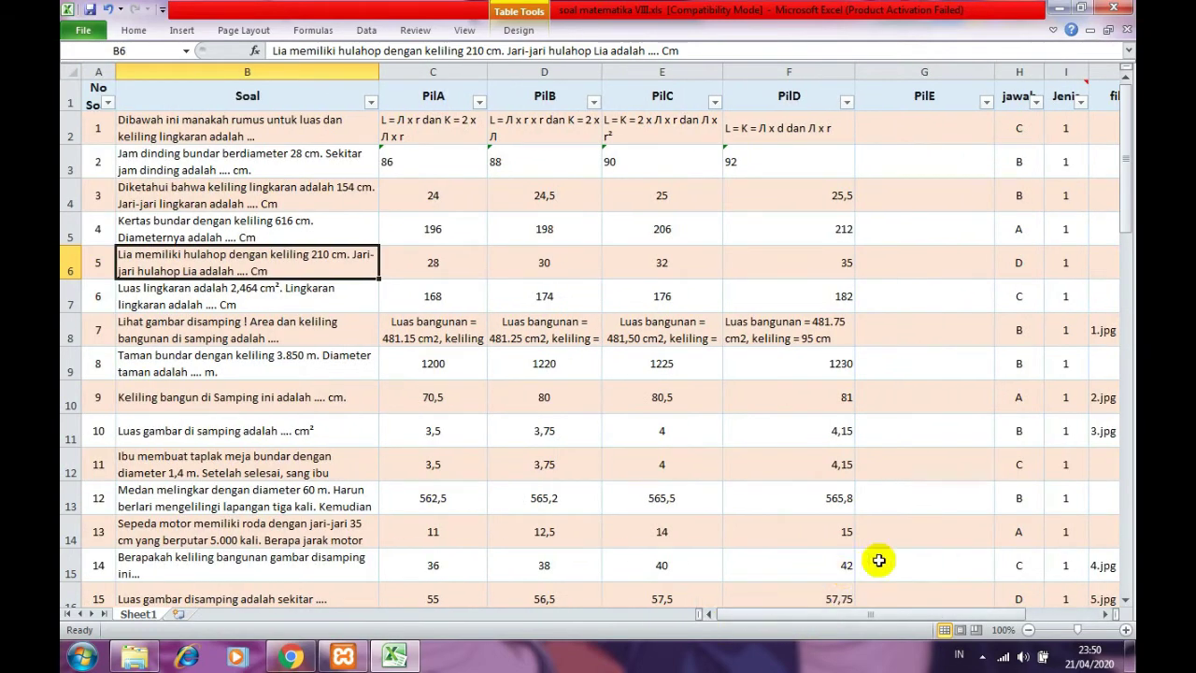
Step: Compare question 7, which refers to a picture, with its image file name in the file1 column
{"action": "left_click", "coordinate": [68, 333]}
{"action": "left_click_drag", "start_coordinate": [738, 615], "coordinate": [489, 552]}
{"action": "left_click", "coordinate": [182, 338]}
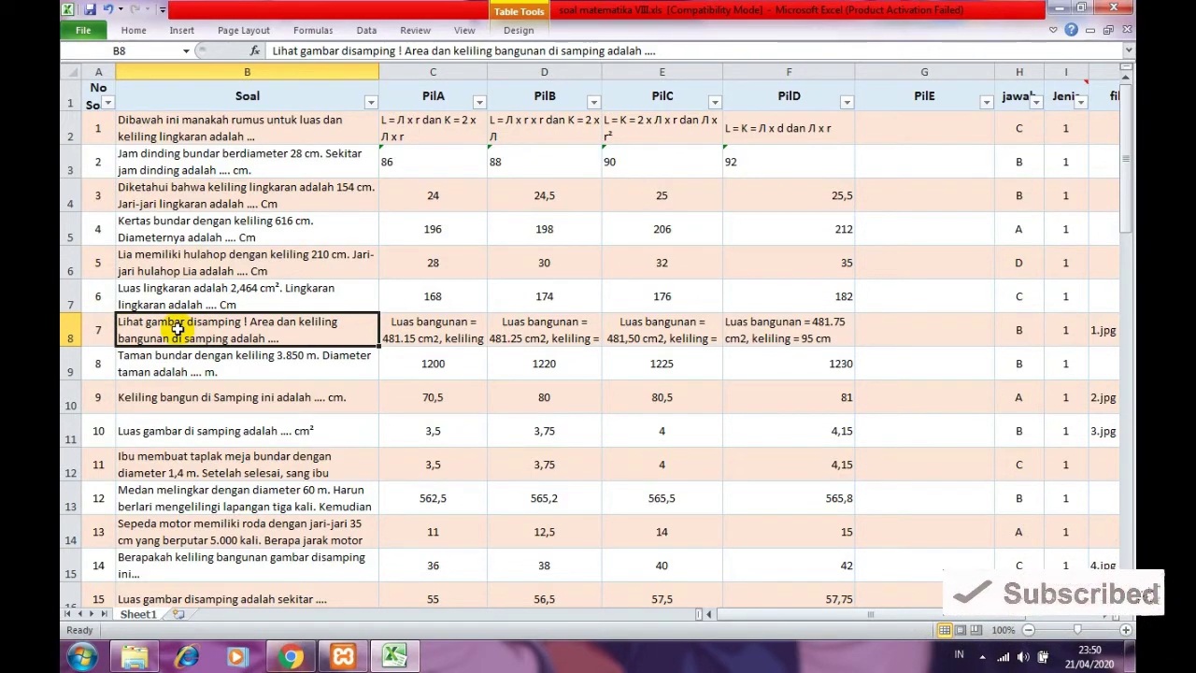
{"action": "left_click_drag", "start_coordinate": [736, 618], "coordinate": [800, 610]}
{"action": "left_click", "coordinate": [710, 338]}
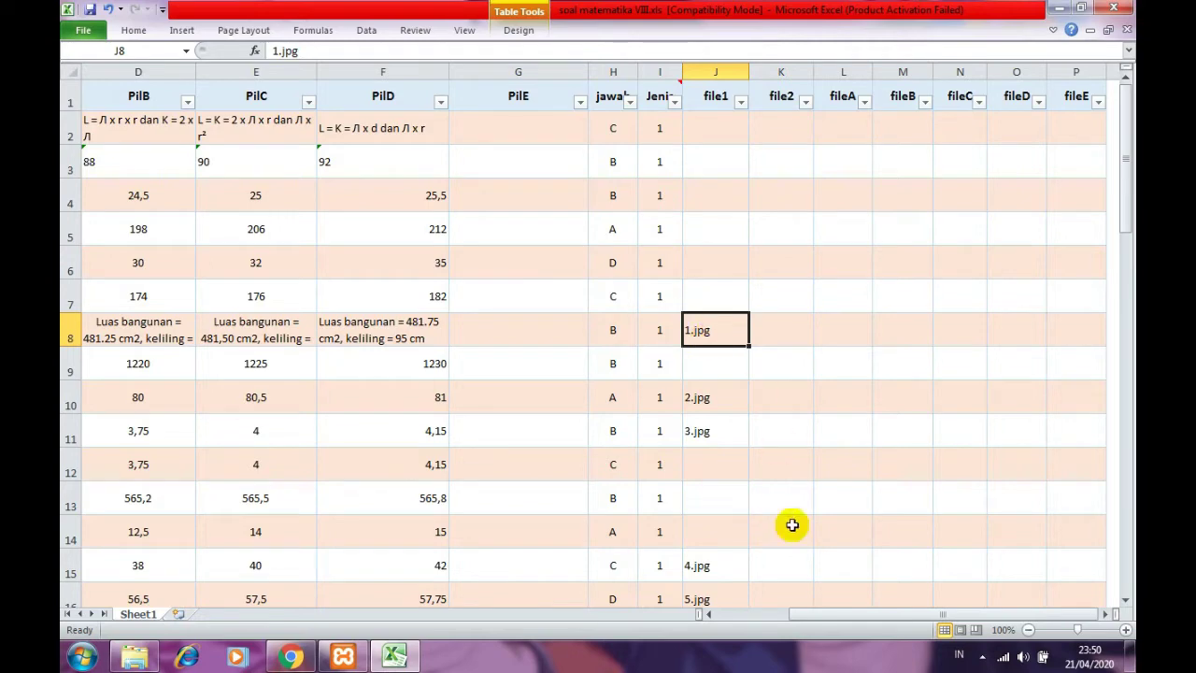
{"action": "left_click_drag", "start_coordinate": [801, 615], "coordinate": [747, 621]}
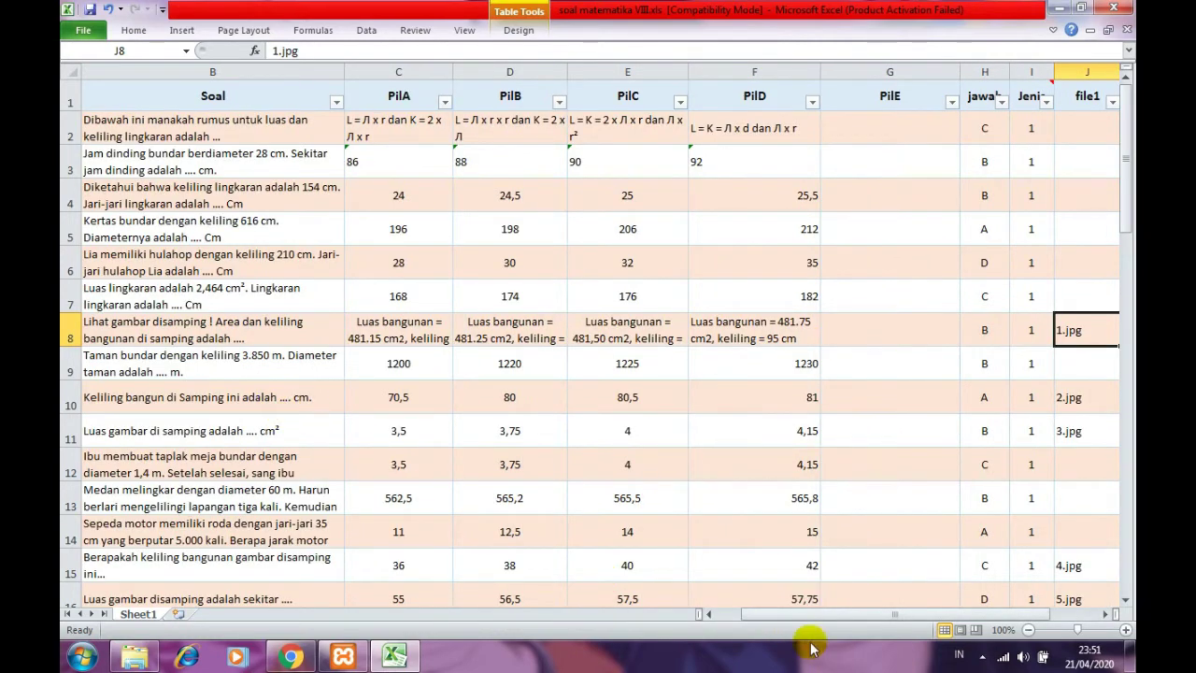
{"action": "left_click_drag", "start_coordinate": [835, 616], "coordinate": [854, 611]}
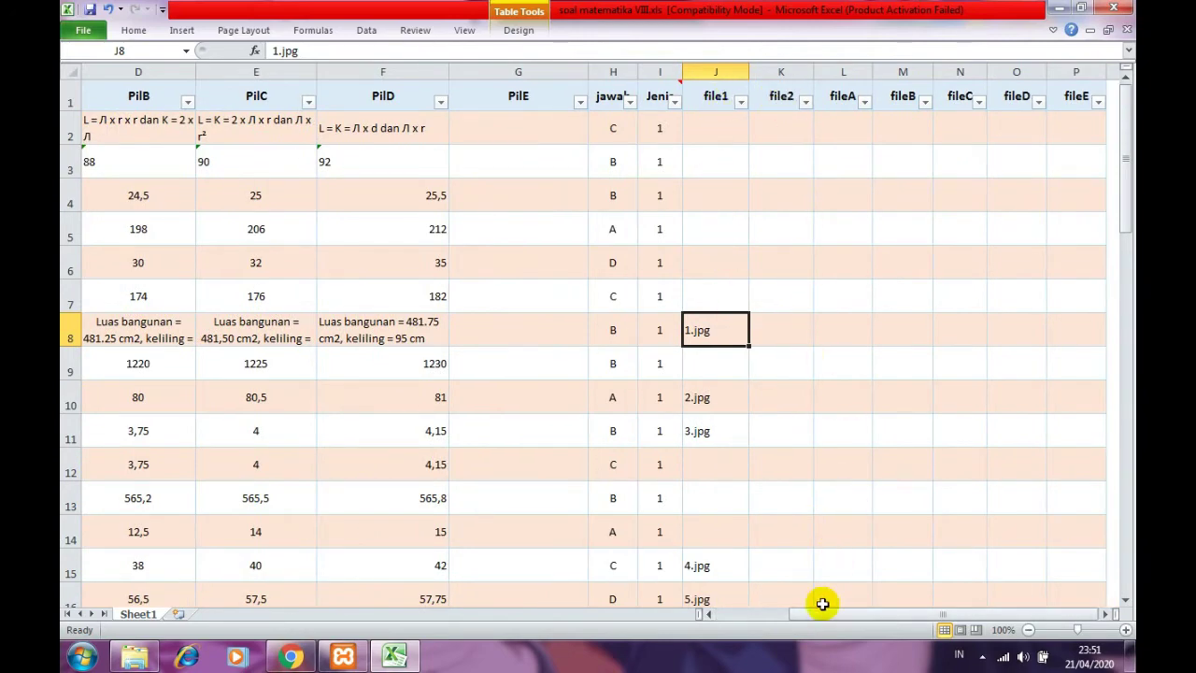
{"action": "left_click_drag", "start_coordinate": [828, 609], "coordinate": [806, 619]}
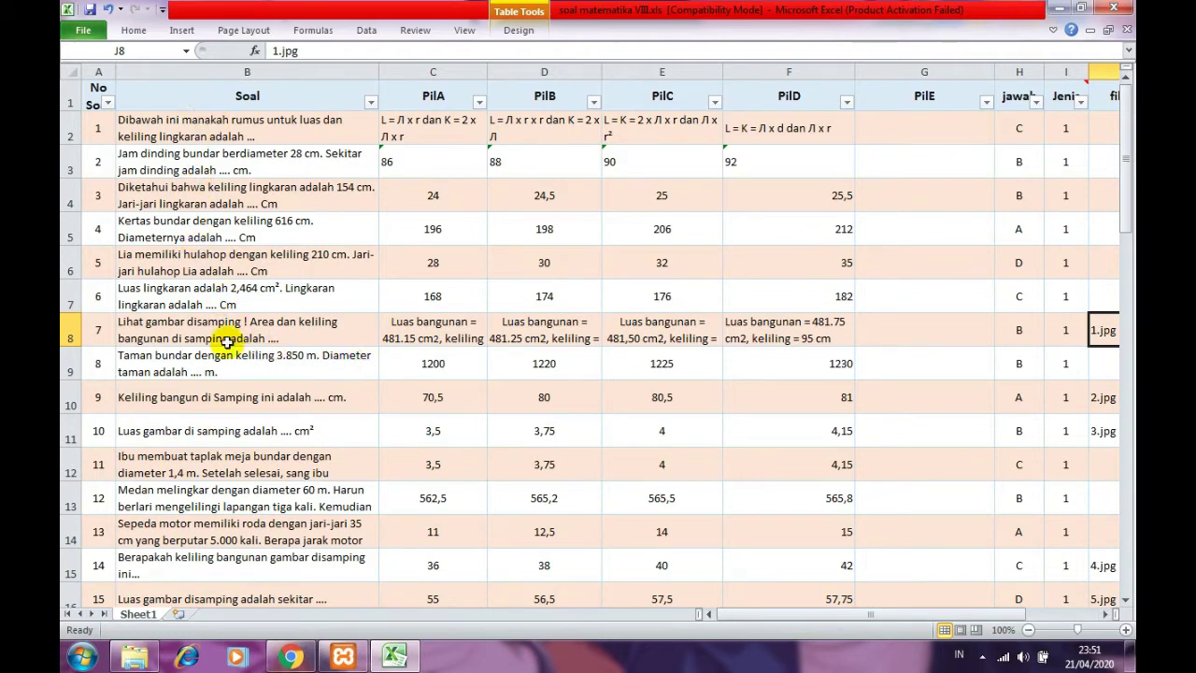
Step: Compare the fileA through fileE column headers with the answer option headers PilA through PilE
{"action": "left_click_drag", "start_coordinate": [716, 619], "coordinate": [819, 614]}
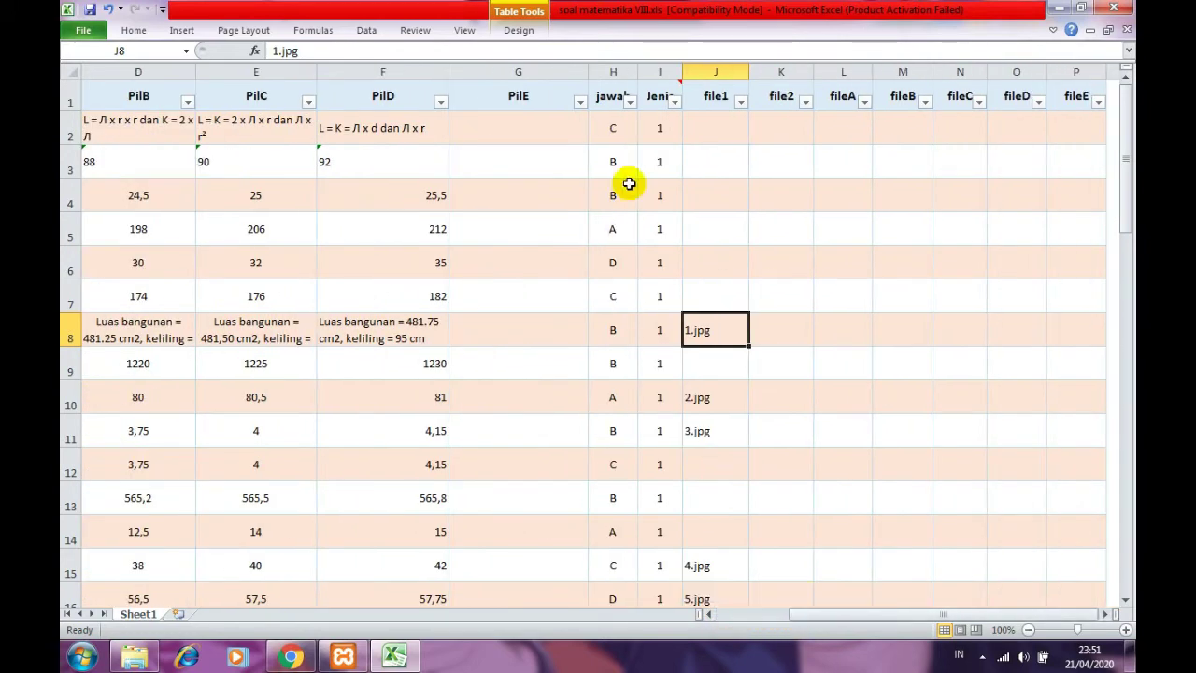
{"action": "left_click", "coordinate": [844, 104]}
{"action": "left_click", "coordinate": [902, 100]}
{"action": "left_click", "coordinate": [960, 99]}
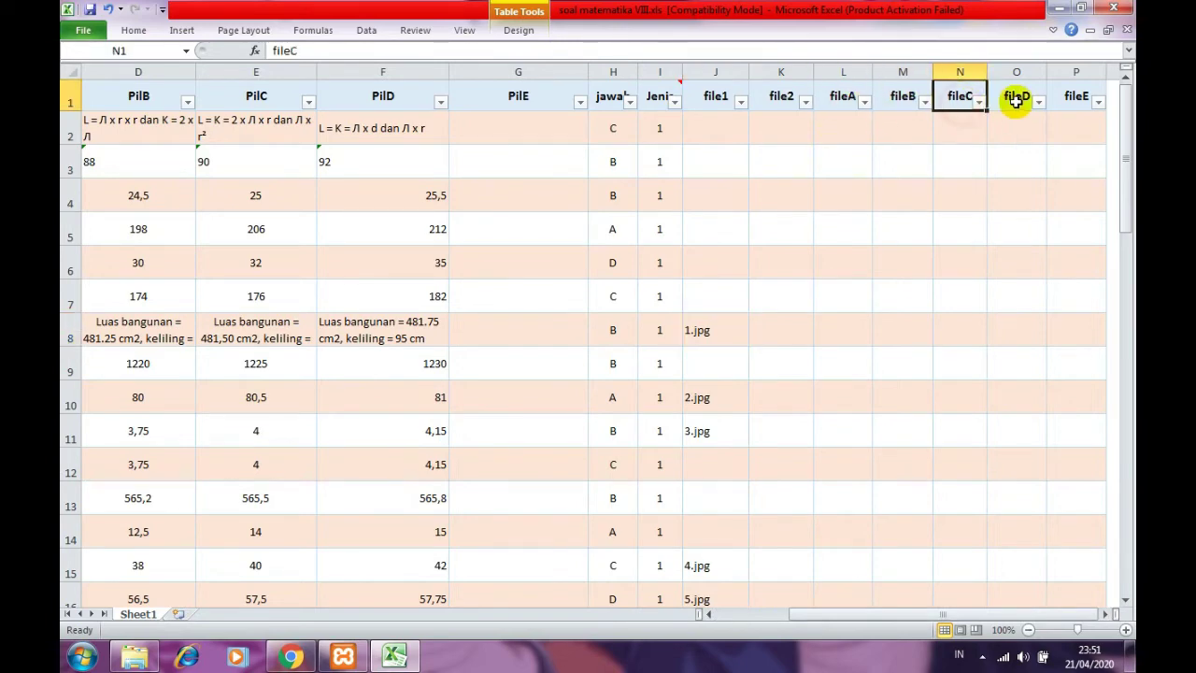
{"action": "left_click", "coordinate": [1017, 99]}
{"action": "left_click", "coordinate": [1077, 97]}
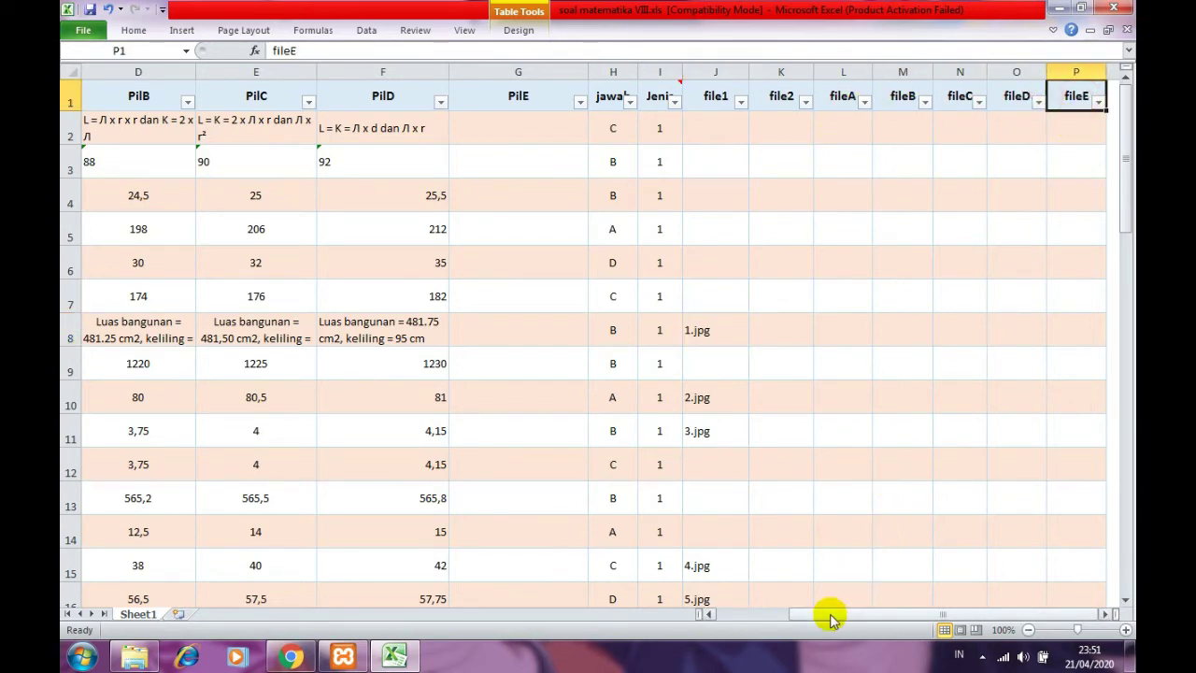
{"action": "left_click_drag", "start_coordinate": [832, 613], "coordinate": [760, 618]}
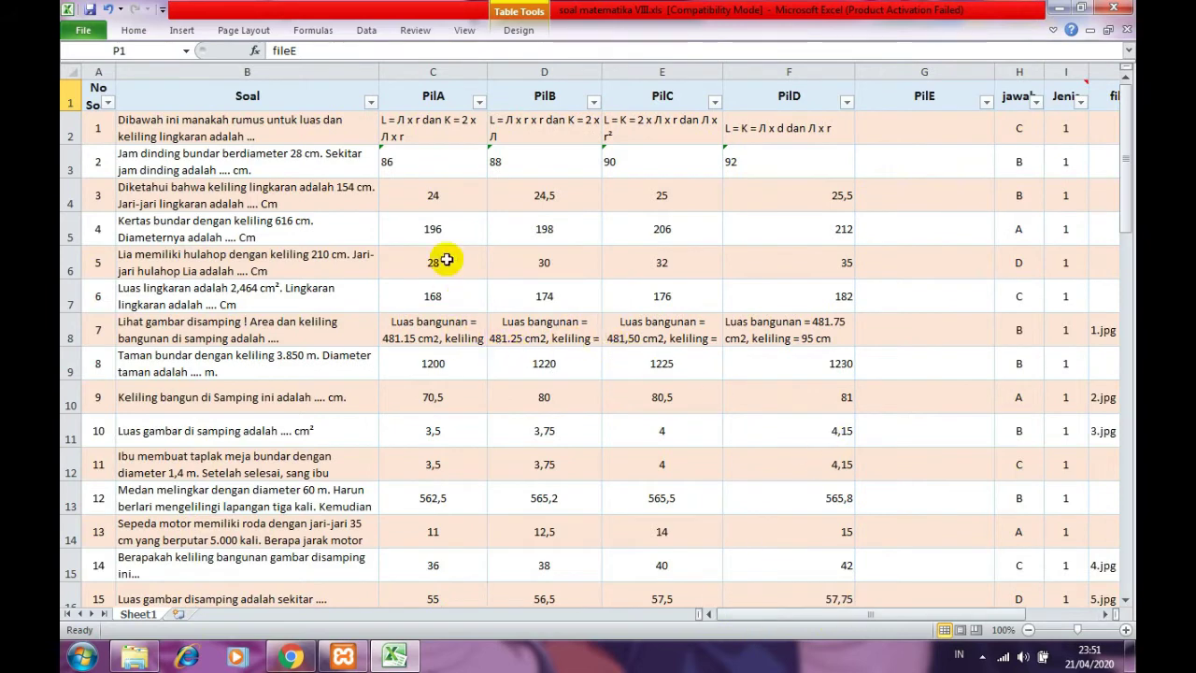
{"action": "left_click", "coordinate": [448, 100]}
{"action": "left_click", "coordinate": [544, 97]}
{"action": "left_click", "coordinate": [657, 81]}
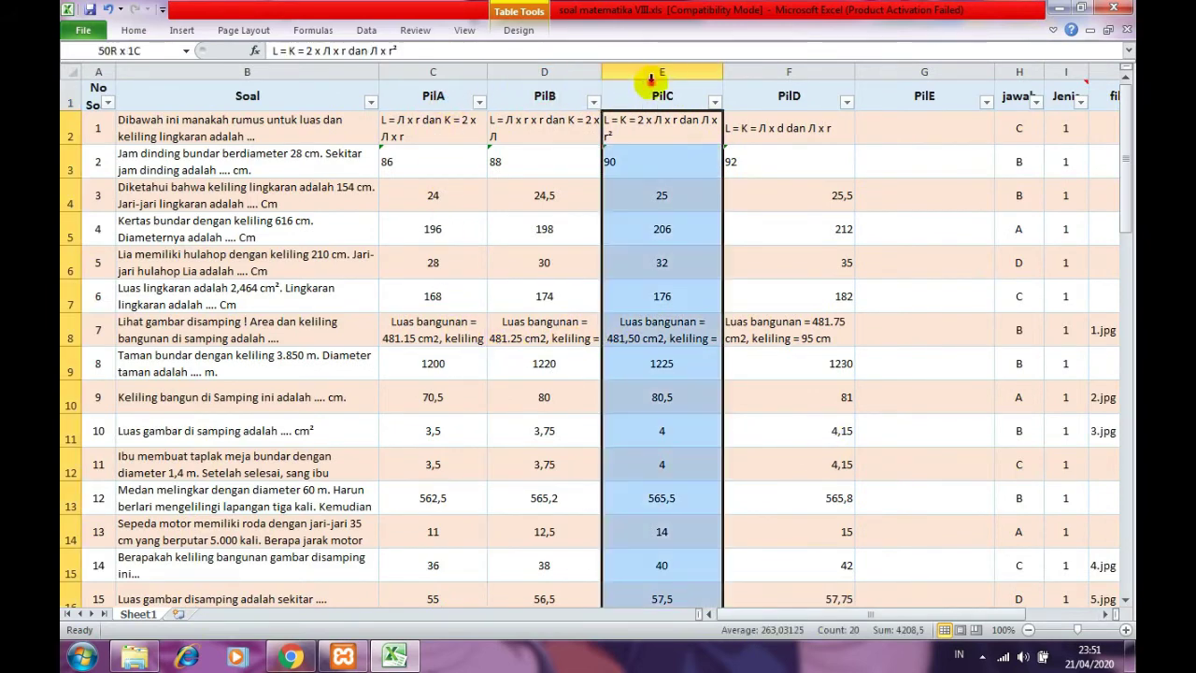
{"action": "left_click", "coordinate": [768, 94]}
{"action": "left_click", "coordinate": [897, 93]}
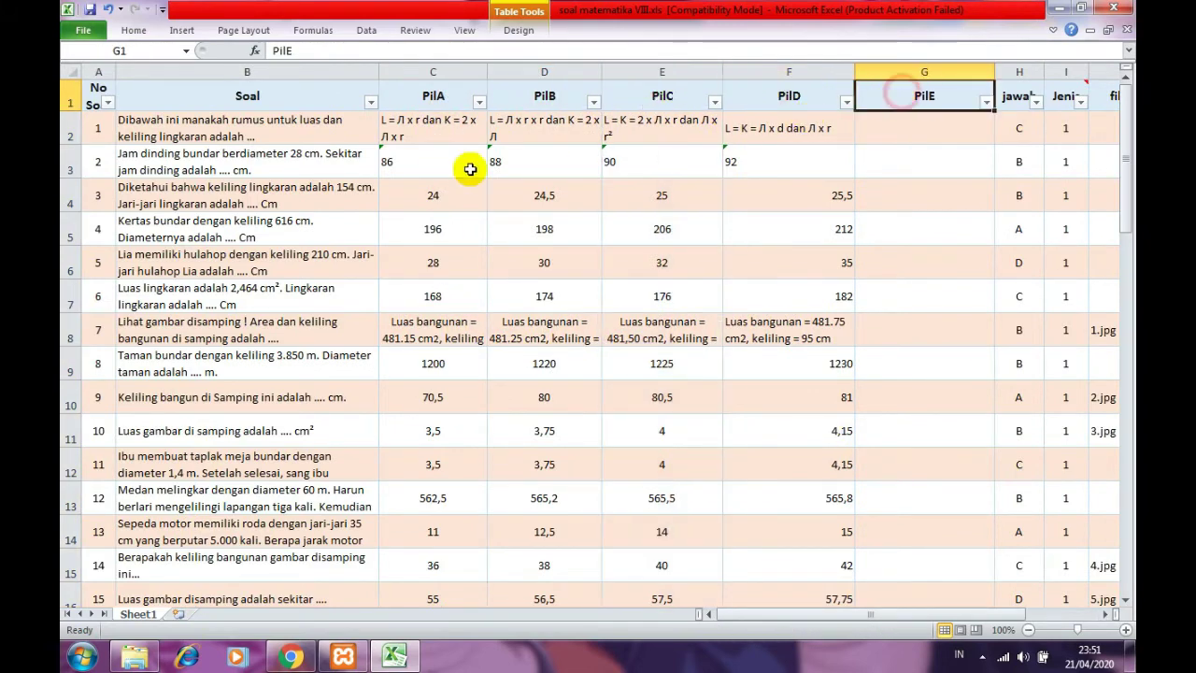
{"action": "left_click", "coordinate": [423, 108]}
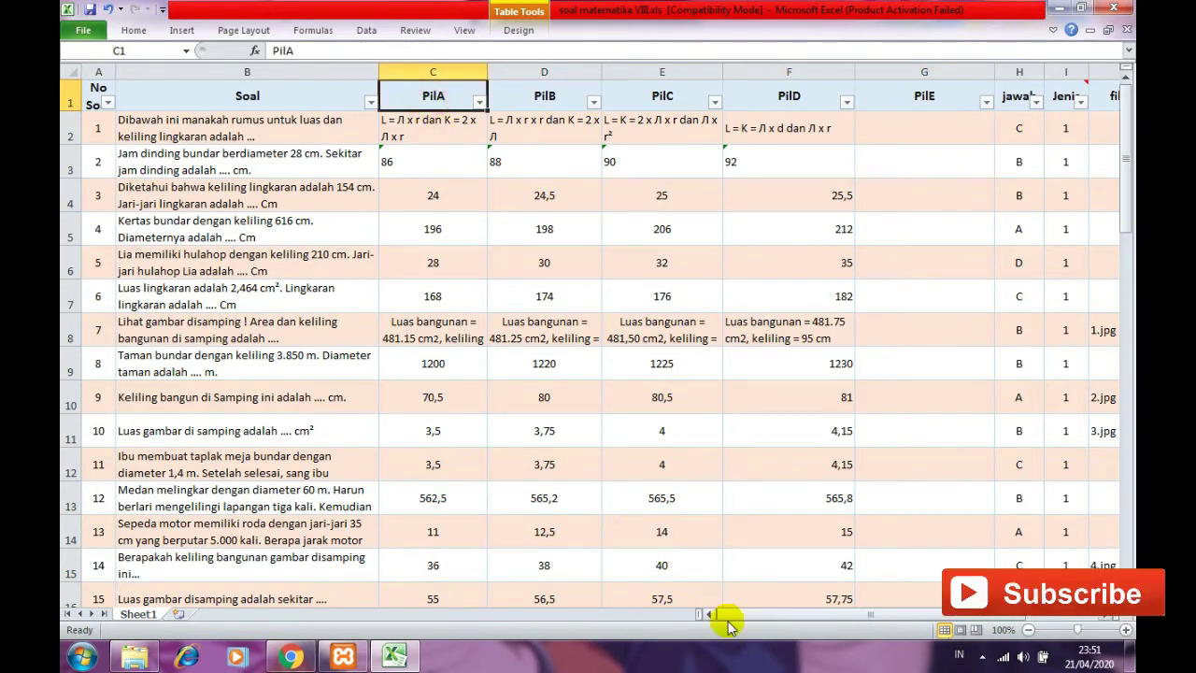
Step: Review the image file names in the file1 column for the picture questions and the neighbouring file2 cell of question 7
{"action": "left_click_drag", "start_coordinate": [726, 618], "coordinate": [832, 593]}
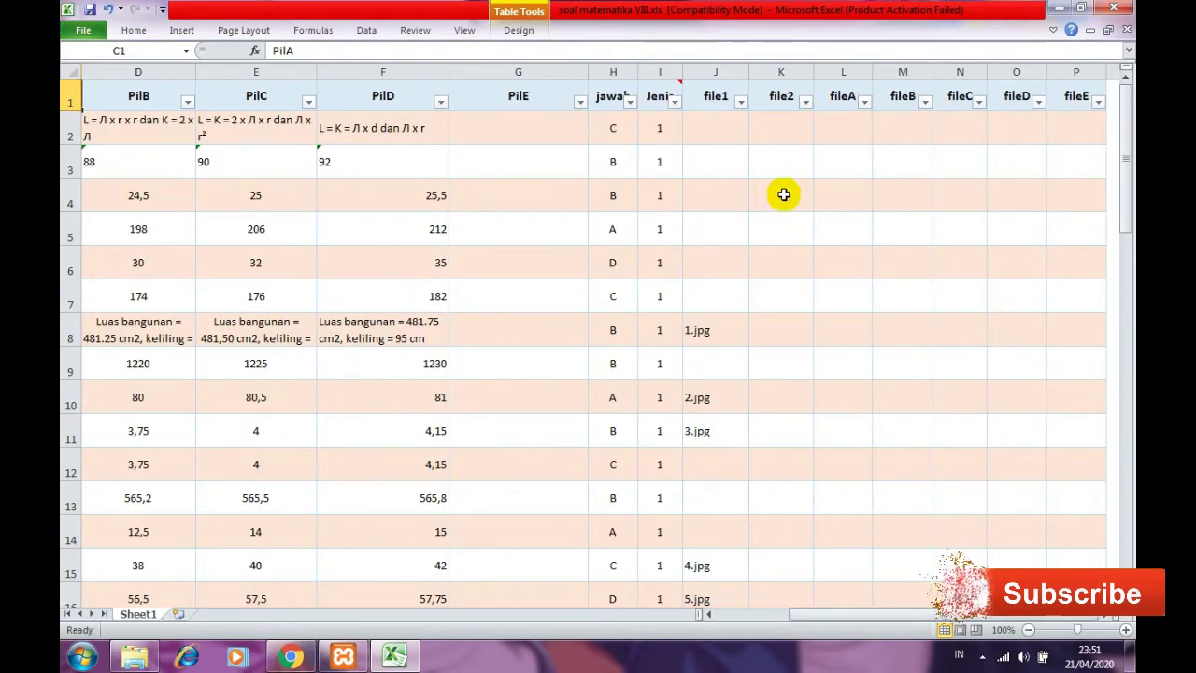
{"action": "left_click", "coordinate": [787, 327]}
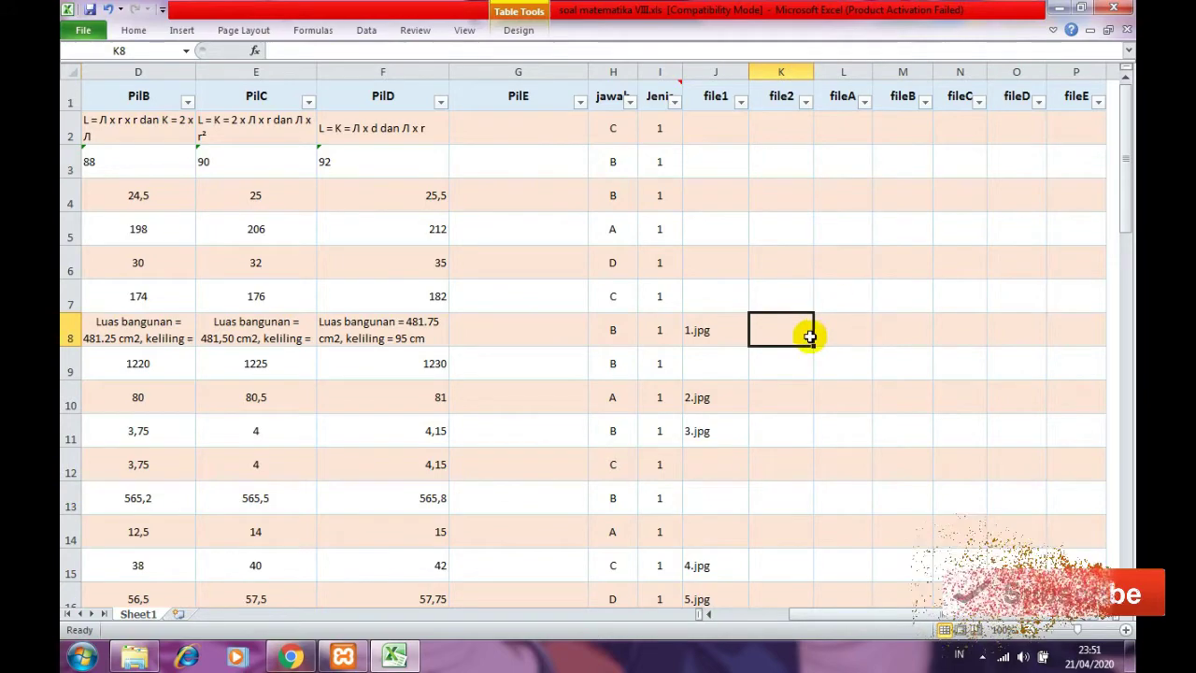
{"action": "left_click", "coordinate": [708, 333]}
{"action": "left_click", "coordinate": [714, 396]}
{"action": "left_click", "coordinate": [715, 428]}
{"action": "left_click", "coordinate": [711, 568]}
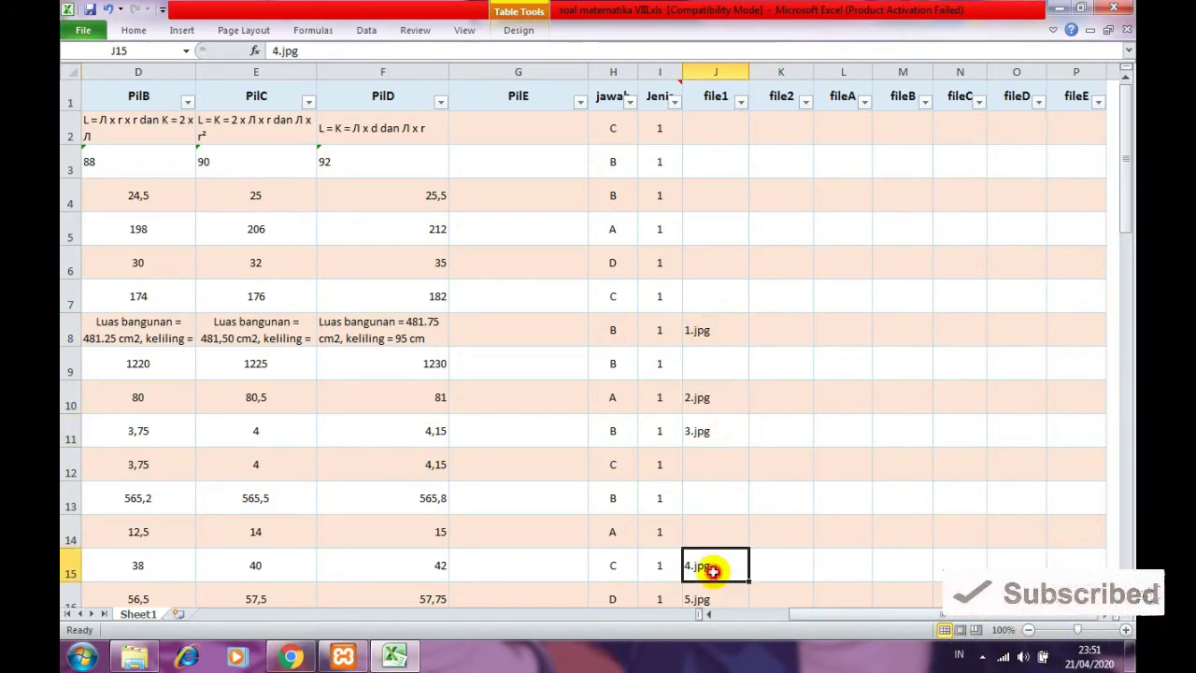
{"action": "left_click", "coordinate": [710, 334]}
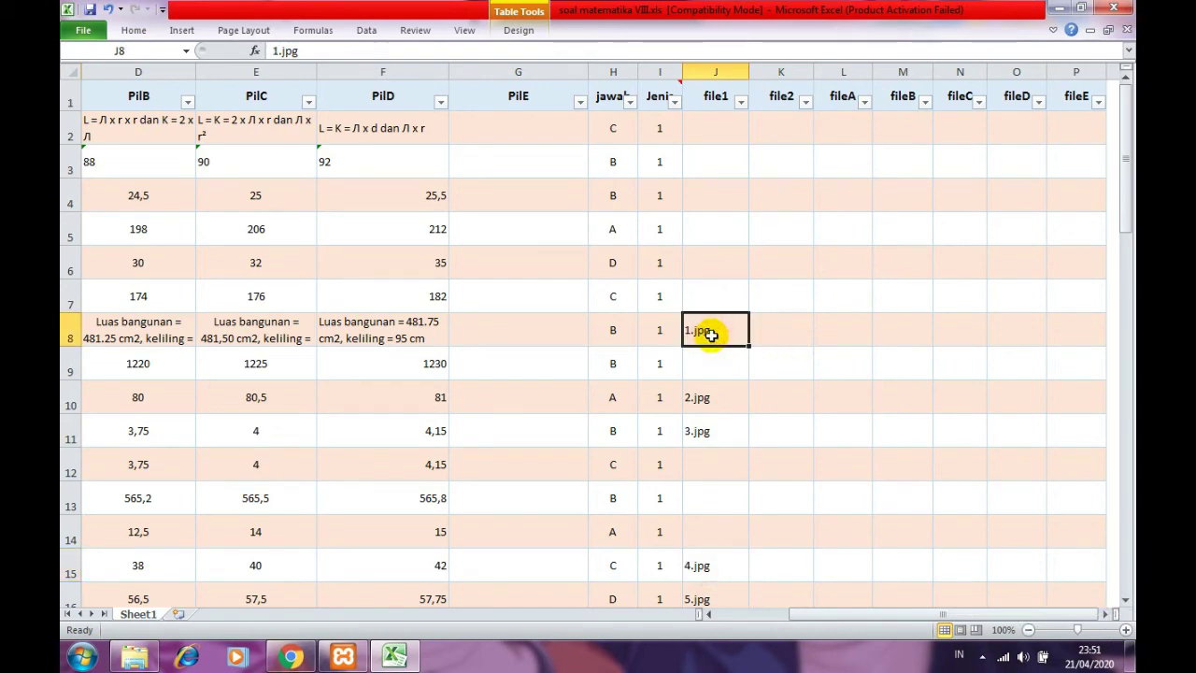
{"action": "left_click", "coordinate": [779, 331]}
Step: Look over the essay questions in the rows following question 20, including the Jenis code of the first one
{"action": "left_click_drag", "start_coordinate": [803, 615], "coordinate": [623, 590]}
{"action": "scroll", "coordinate": [133, 317], "scroll_direction": "down", "scroll_amount": 5}
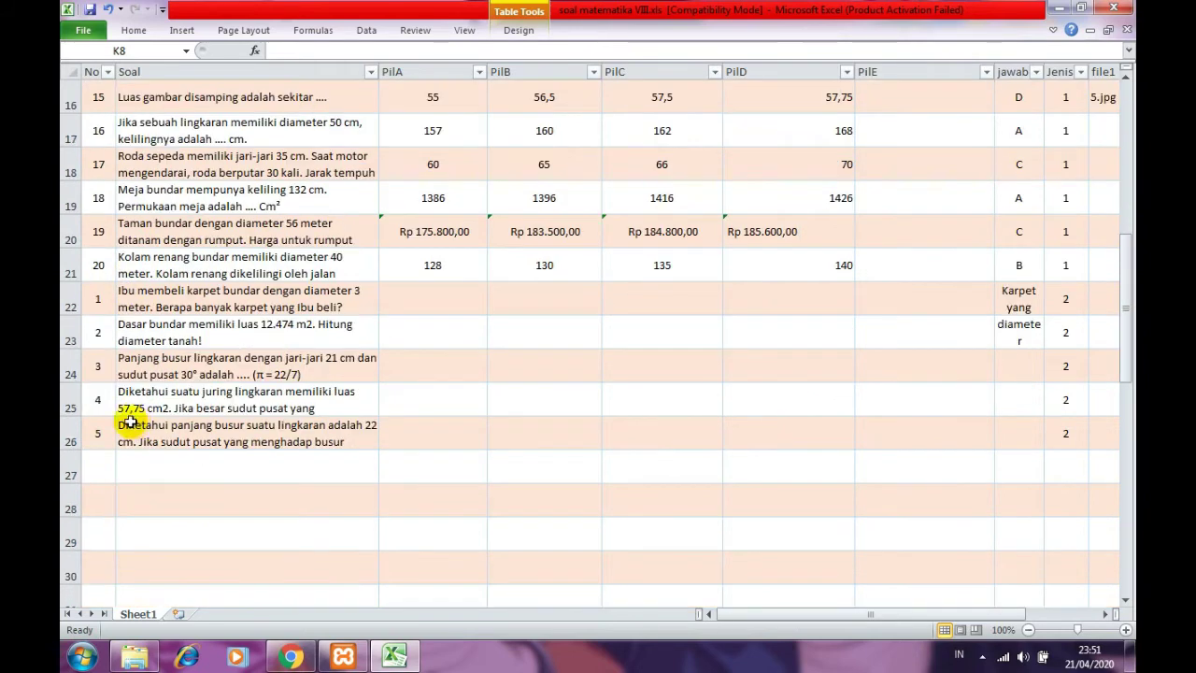
{"action": "left_click", "coordinate": [159, 261]}
{"action": "left_click", "coordinate": [97, 299]}
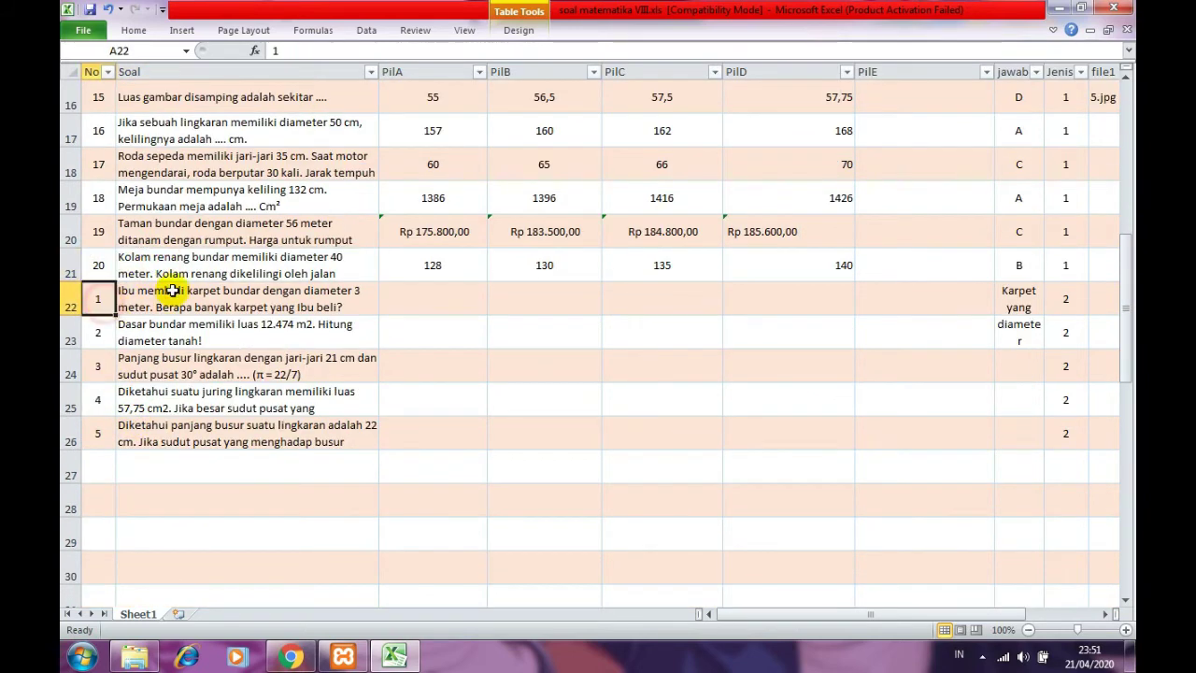
{"action": "left_click", "coordinate": [173, 294]}
{"action": "left_click_drag", "start_coordinate": [748, 617], "coordinate": [815, 608]}
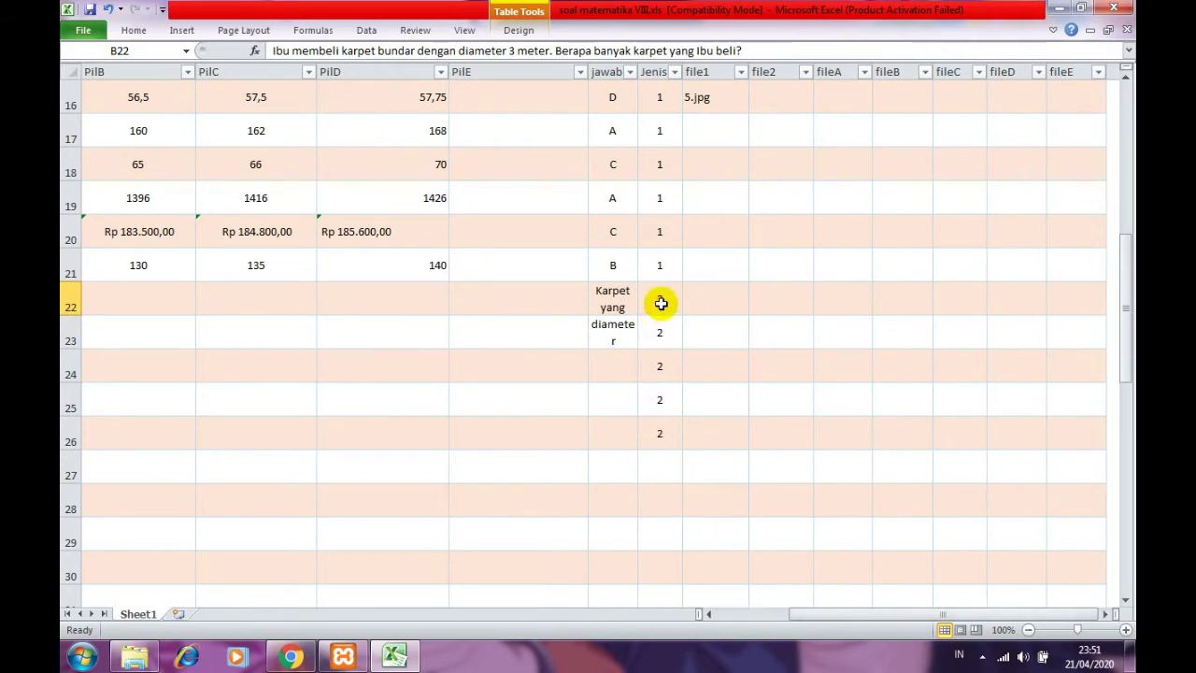
{"action": "left_click", "coordinate": [660, 303]}
Step: Compare the Jenis header and the multiple-choice codes with the Jenis codes of all five essay questions
{"action": "scroll", "coordinate": [659, 275], "scroll_direction": "up", "scroll_amount": 5}
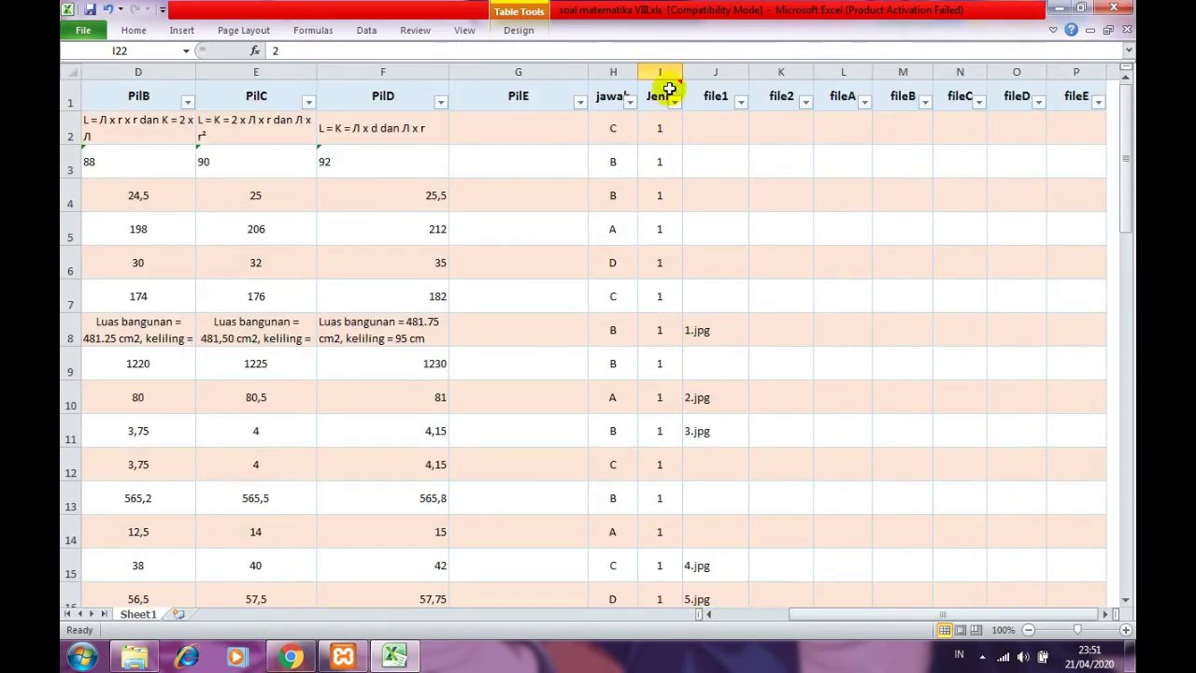
{"action": "left_click", "coordinate": [662, 94]}
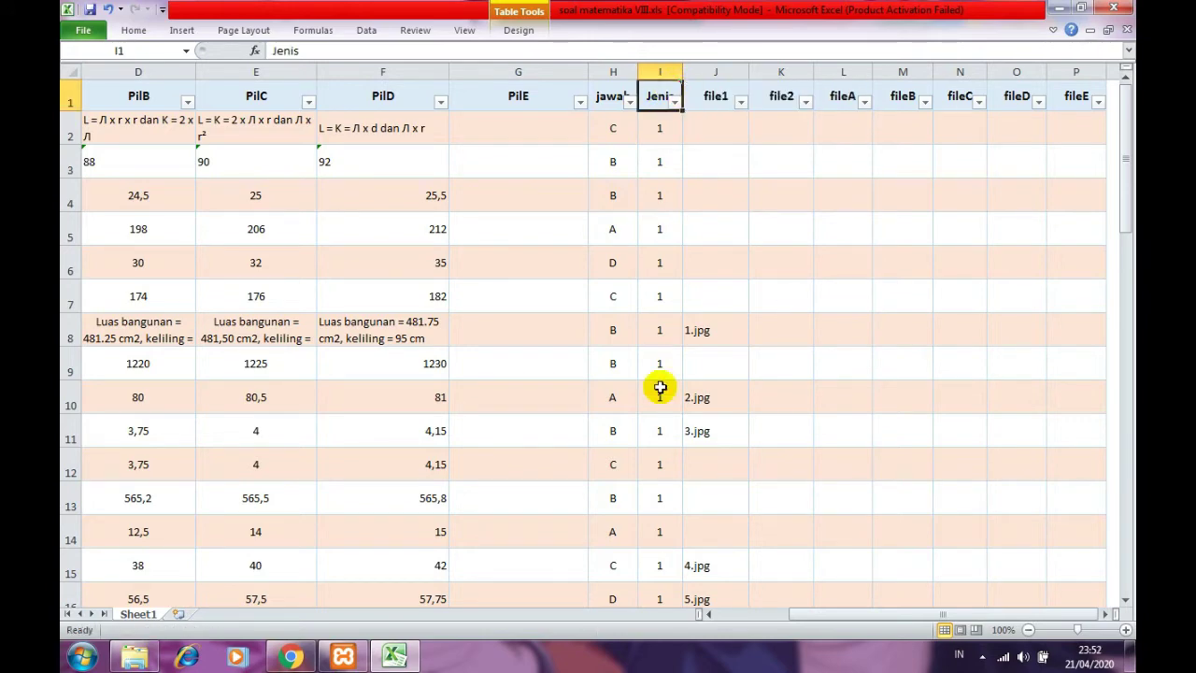
{"action": "scroll", "coordinate": [662, 386], "scroll_direction": "down", "scroll_amount": 5}
{"action": "left_click", "coordinate": [663, 301]}
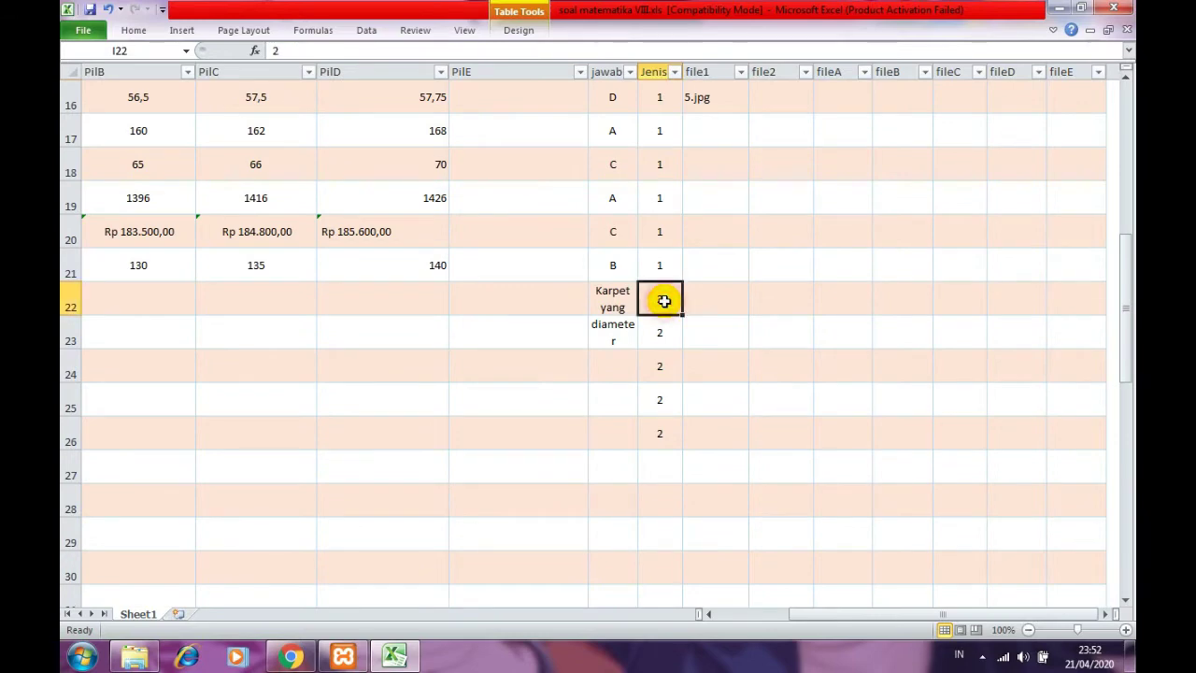
{"action": "left_click", "coordinate": [664, 330]}
{"action": "left_click", "coordinate": [661, 368]}
{"action": "left_click", "coordinate": [665, 399]}
{"action": "left_click", "coordinate": [663, 437]}
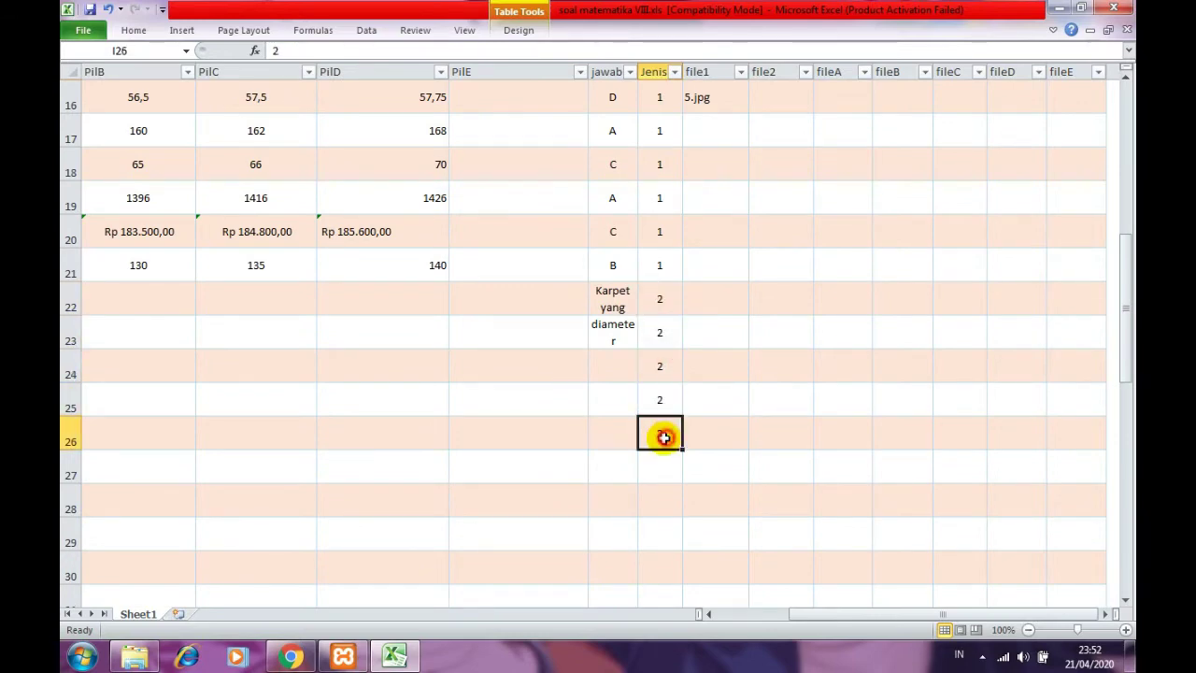
Step: Clear the answer cells H22:H23 of the first two essay questions and dismiss the Windows color scheme prompt
{"action": "left_click_drag", "start_coordinate": [618, 300], "coordinate": [622, 340]}
{"action": "key", "text": "Delete"}
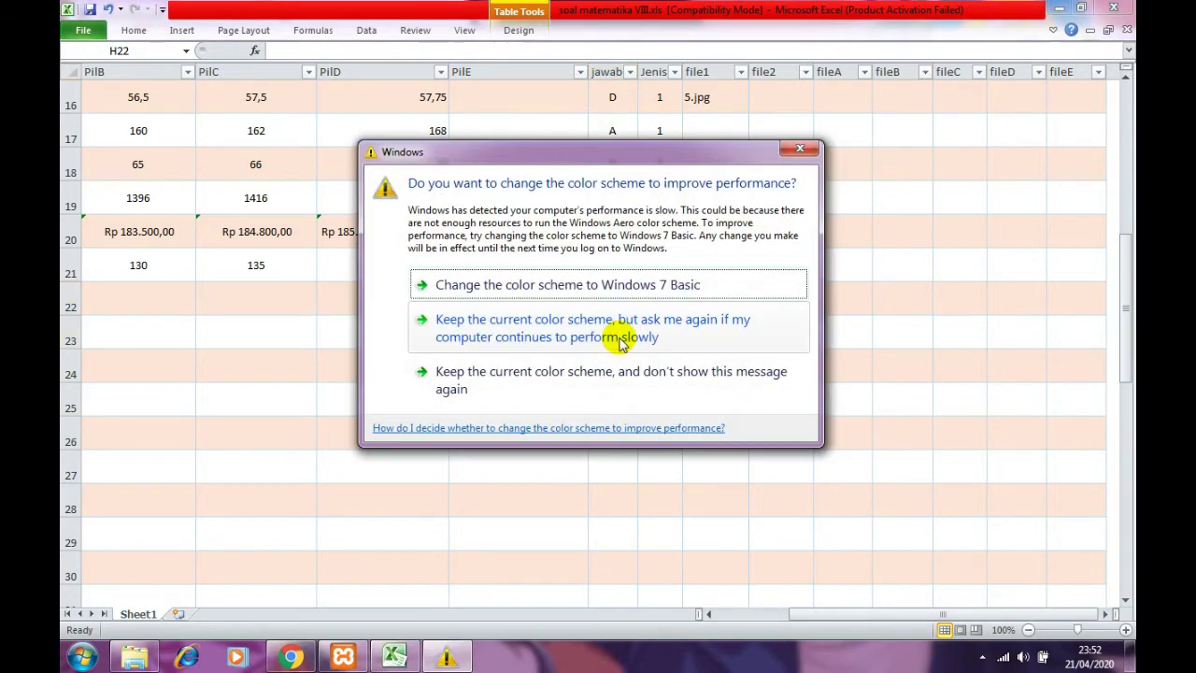
{"action": "left_click", "coordinate": [800, 151]}
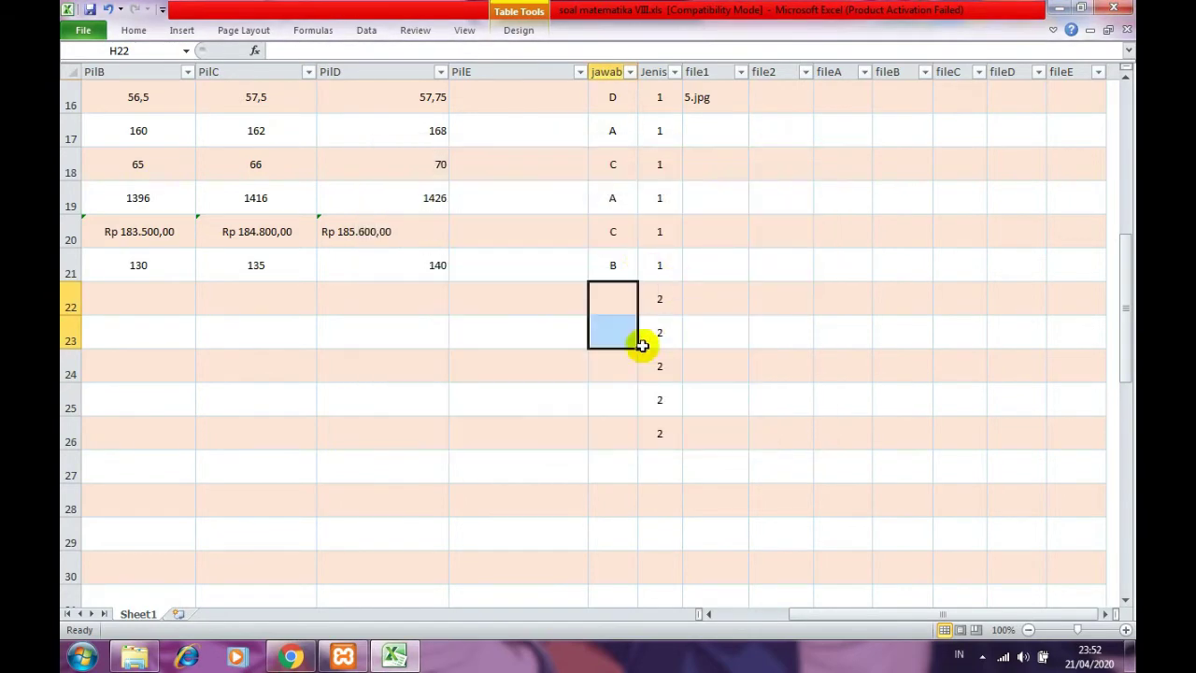
Step: Check the image file names in the file1 column for the picture questions in rows 8 and 10
{"action": "mouse_move", "coordinate": [800, 619]}
{"action": "left_mouse_down"}
{"action": "mouse_move", "coordinate": [731, 619]}
{"action": "mouse_move", "coordinate": [800, 619]}
{"action": "left_mouse_up"}
{"action": "scroll", "coordinate": [729, 353], "scroll_direction": "up", "scroll_amount": 4}
{"action": "left_click", "coordinate": [708, 238]}
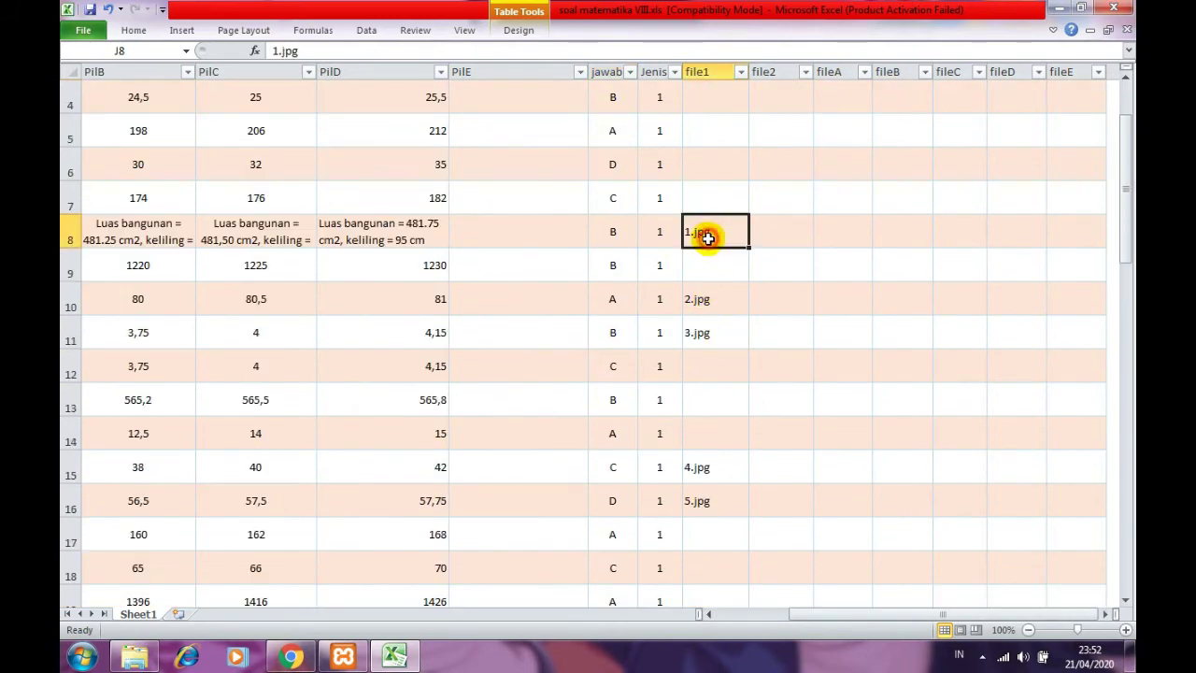
{"action": "left_click", "coordinate": [702, 299]}
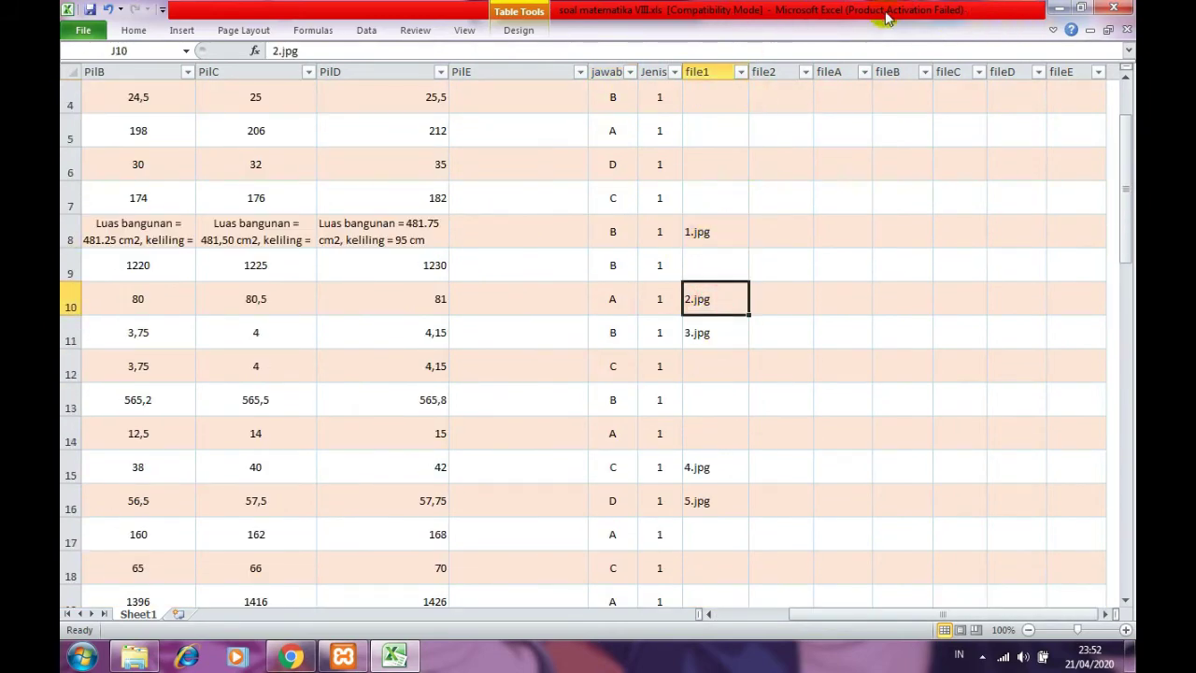
Step: Arrange the workbook and the user folder window side by side and locate the images 3.jpg and 1.jpg in the folder
{"action": "left_click_drag", "start_coordinate": [657, 11], "coordinate": [1133, 13]}
{"action": "left_click_drag", "start_coordinate": [525, 43], "coordinate": [60, 56]}
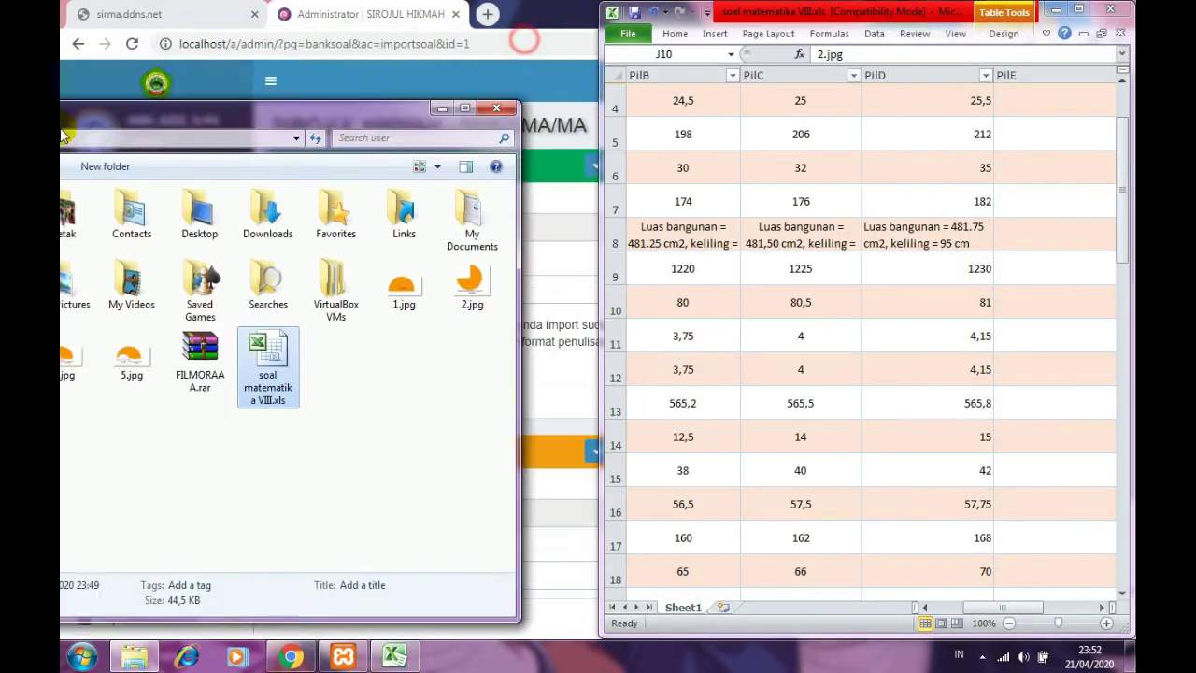
{"action": "left_click", "coordinate": [336, 402]}
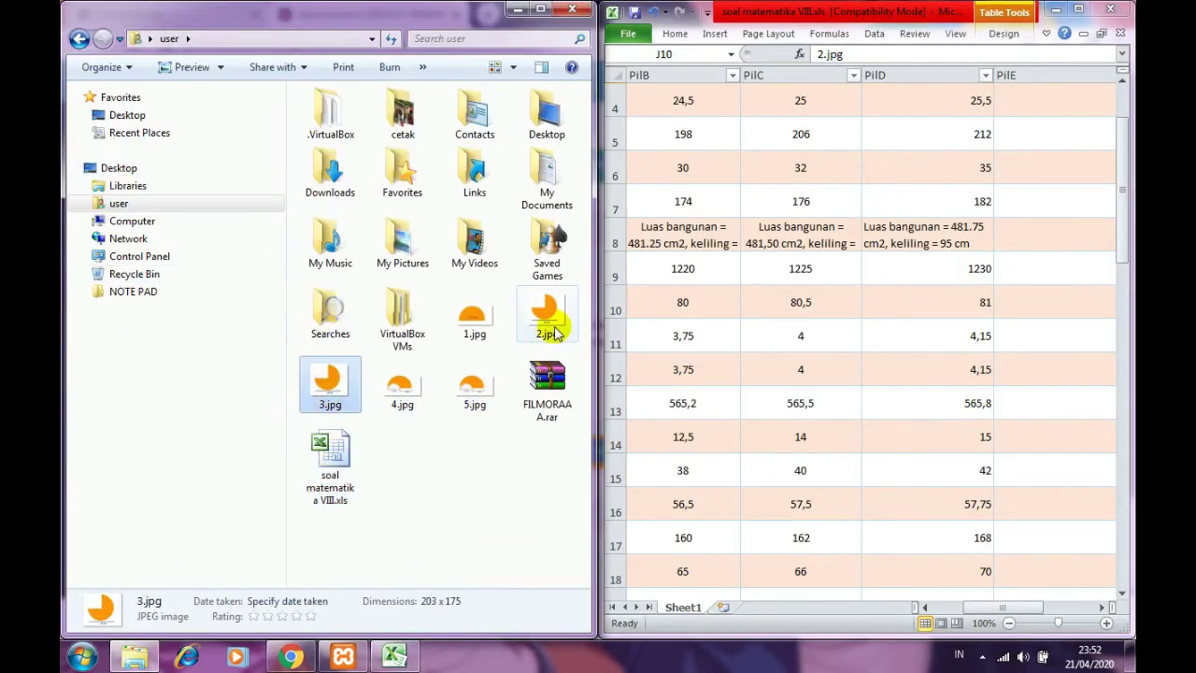
{"action": "left_click", "coordinate": [477, 322]}
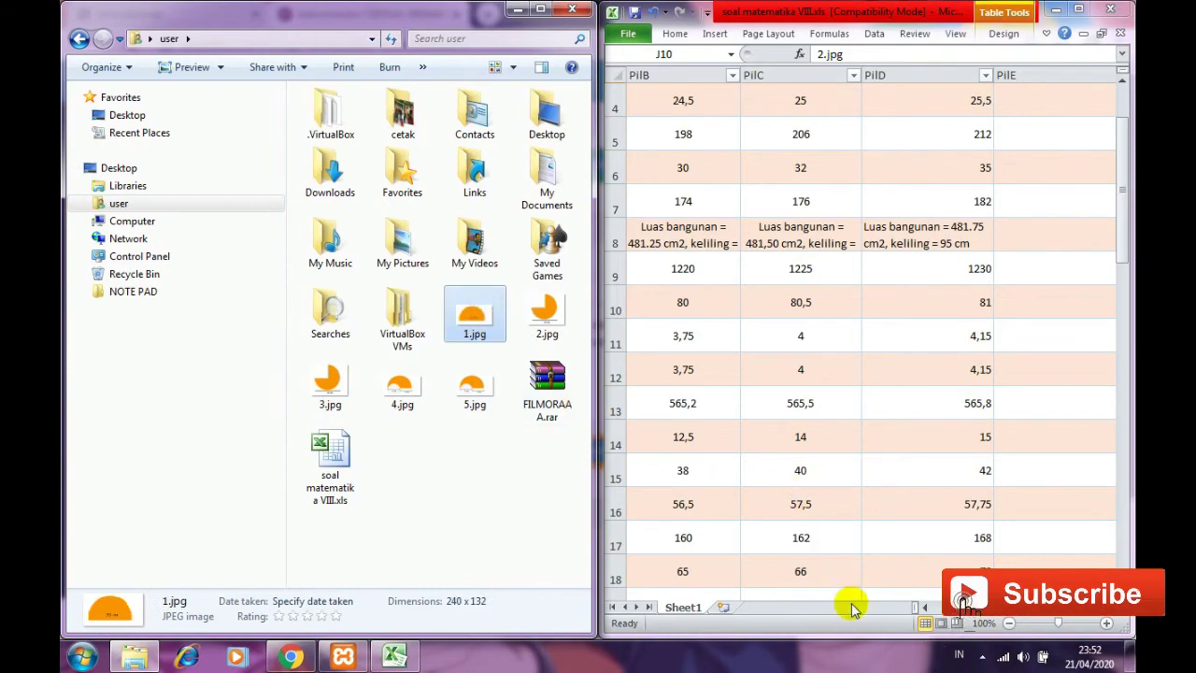
Step: Compare the file1 entries 1.jpg and 2.jpg with the matching image files in the user folder
{"action": "scroll", "coordinate": [1021, 241], "scroll_direction": "up", "scroll_amount": 1}
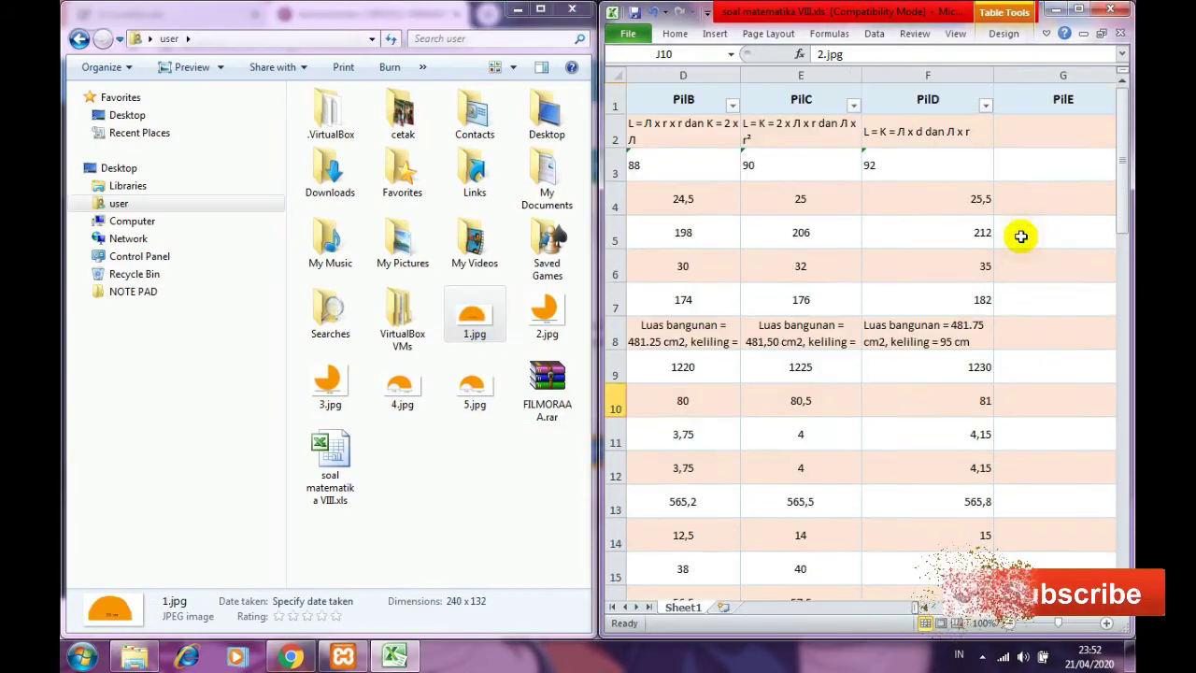
{"action": "scroll", "coordinate": [1105, 607], "scroll_direction": "right", "scroll_amount": 3}
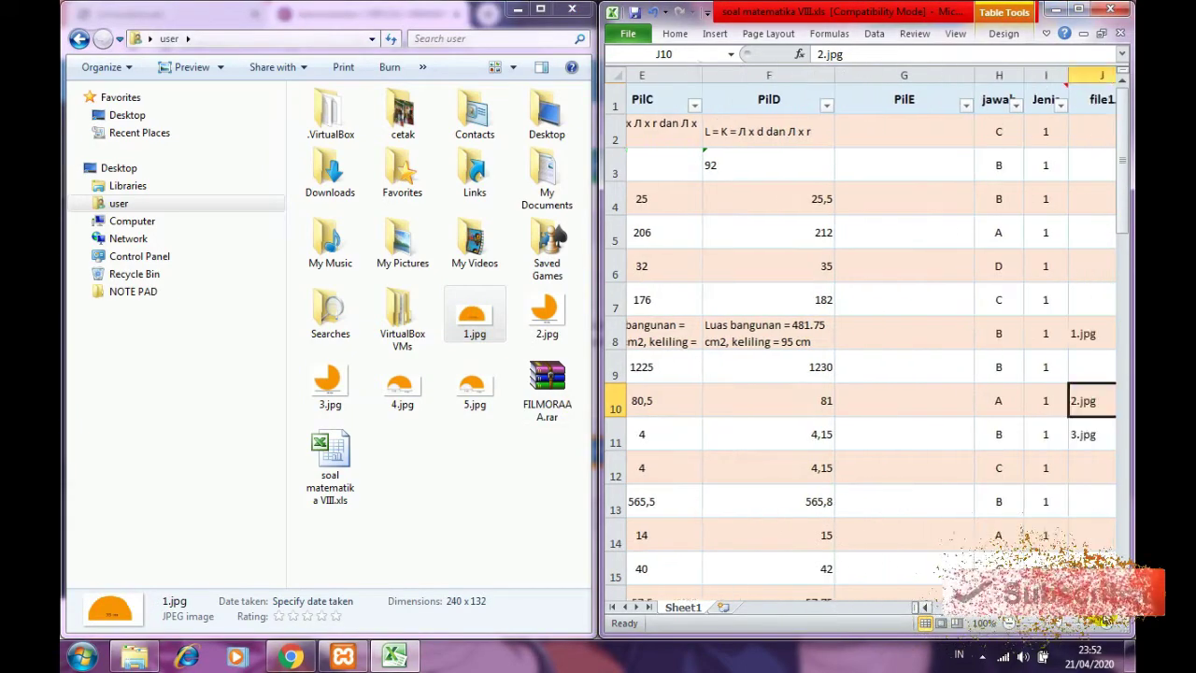
{"action": "left_click", "coordinate": [905, 344]}
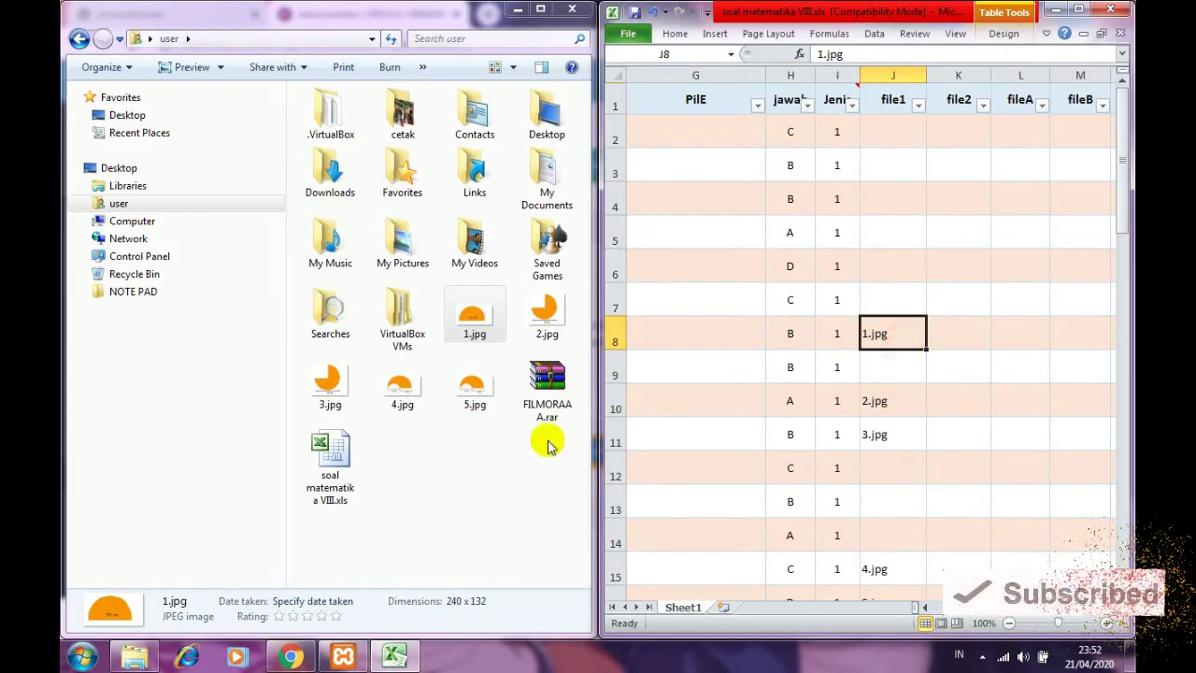
{"action": "left_click", "coordinate": [475, 327]}
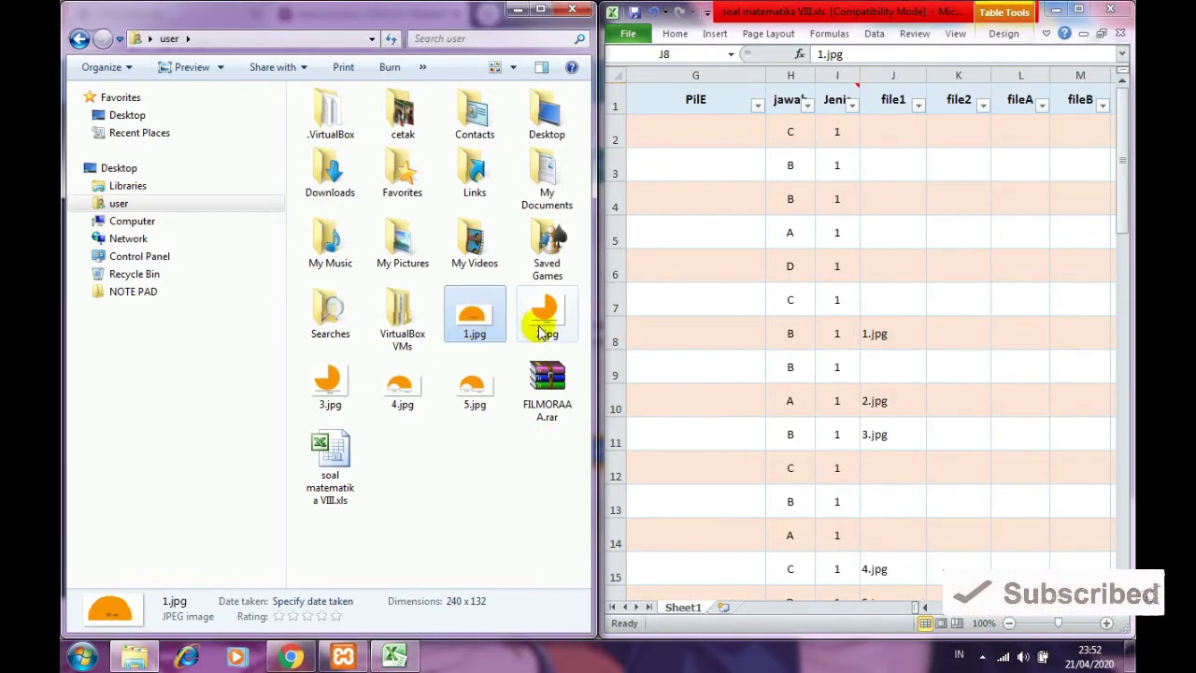
{"action": "key", "text": "alt+Tab"}
{"action": "key", "text": "F2"}
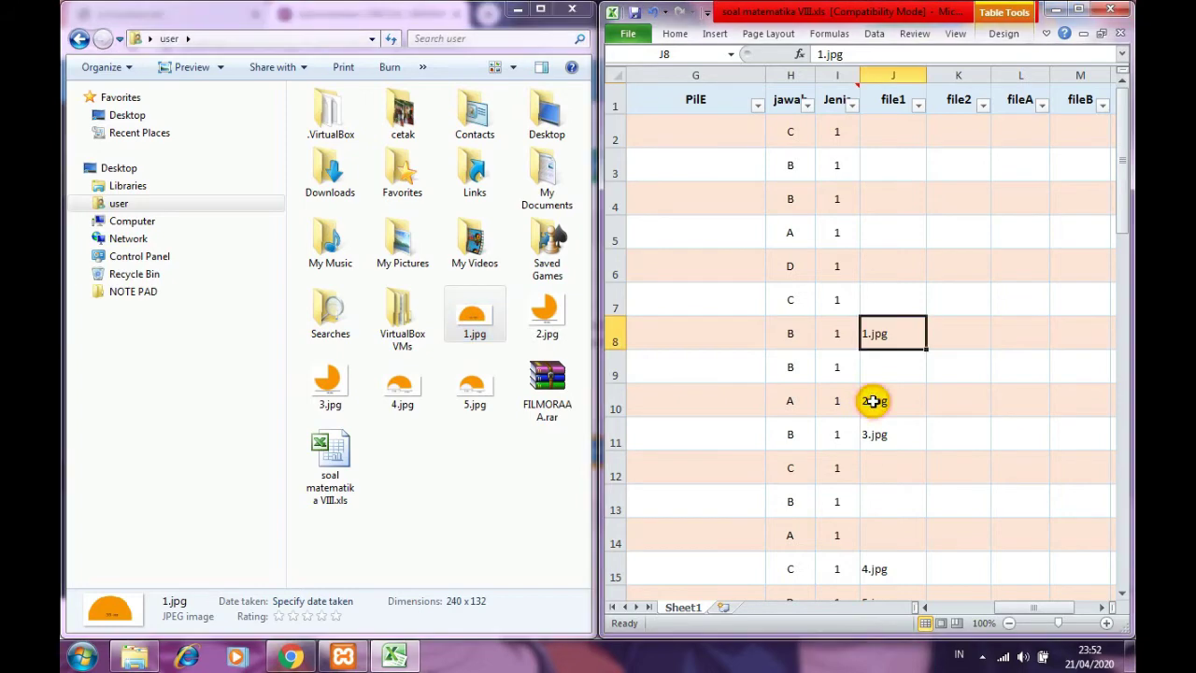
{"action": "left_click", "coordinate": [537, 332]}
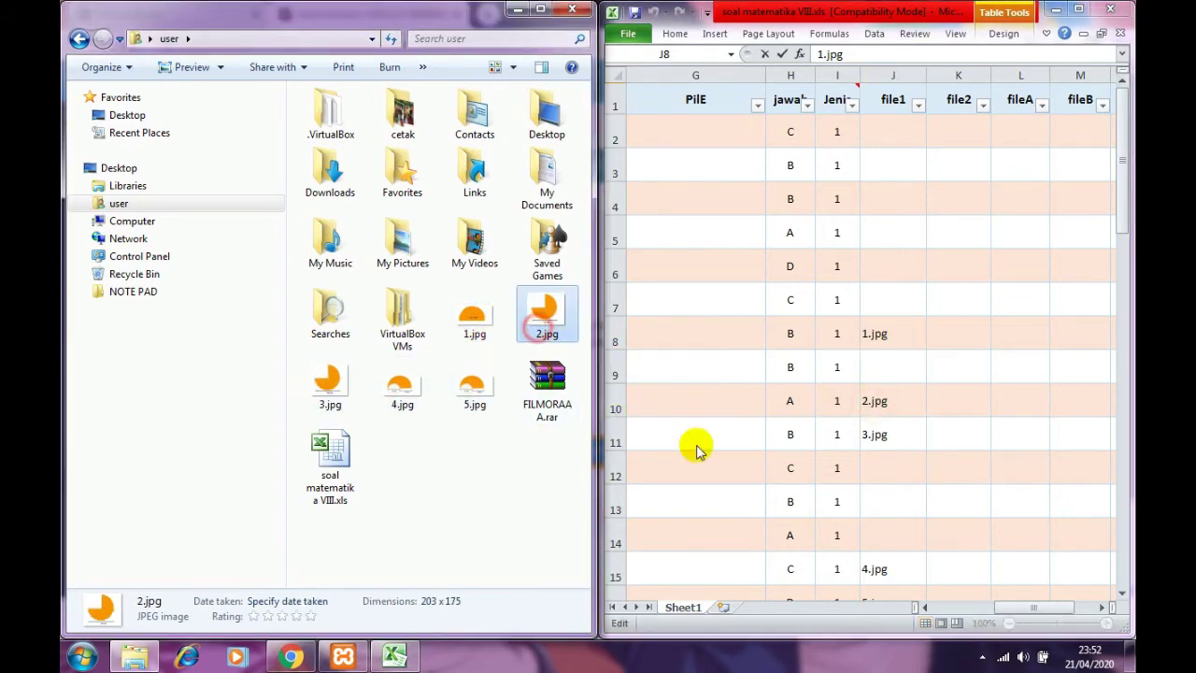
Step: Match the file1 entries for 3.jpg and 4.jpg with their images in the user folder, and locate 5.jpg there
{"action": "left_click", "coordinate": [866, 434]}
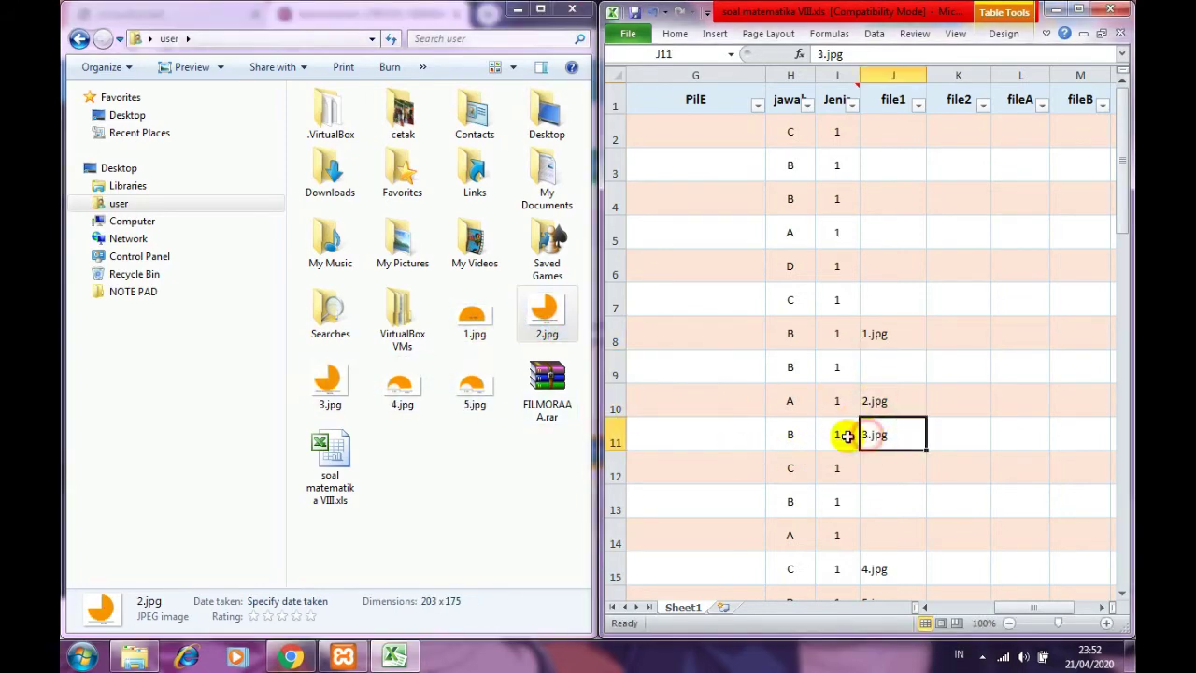
{"action": "left_click", "coordinate": [322, 392]}
{"action": "left_click", "coordinate": [397, 397]}
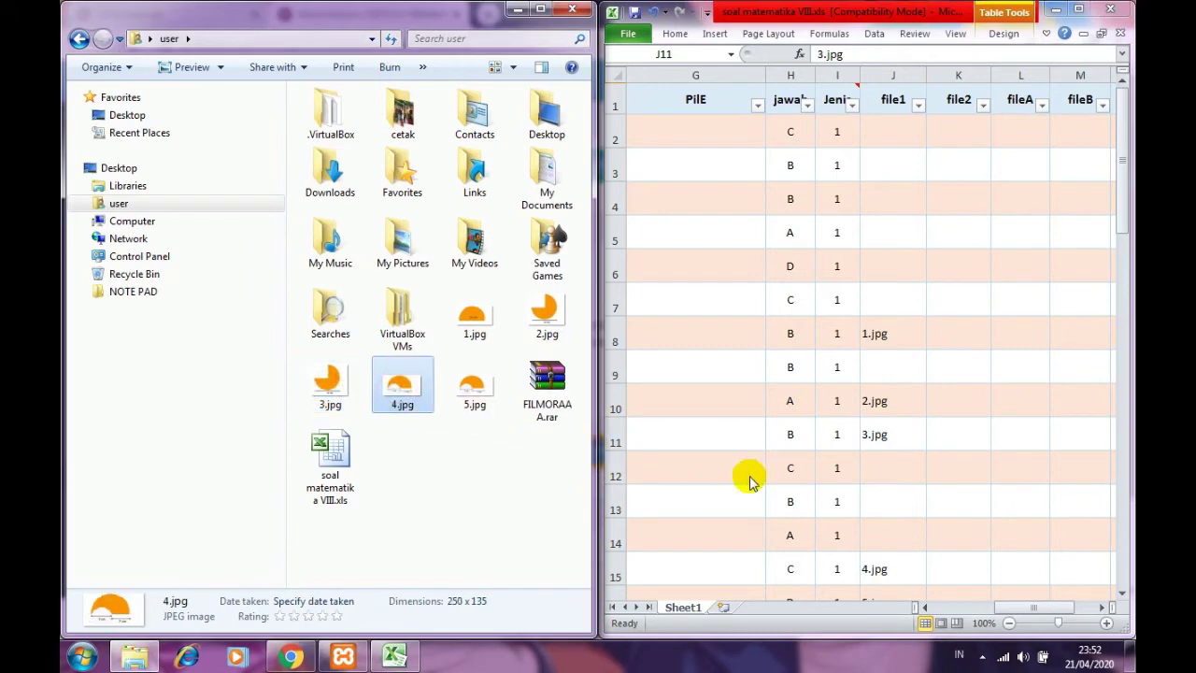
{"action": "left_click", "coordinate": [875, 572]}
{"action": "key", "text": "F2"}
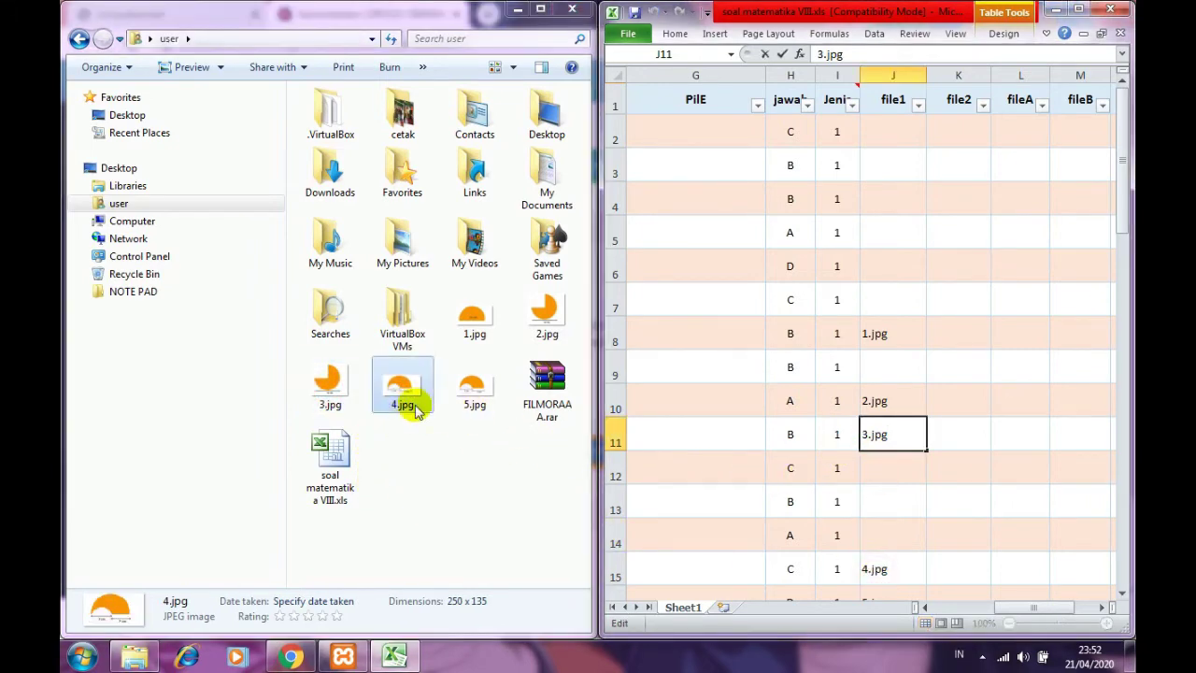
{"action": "left_click", "coordinate": [472, 390]}
{"action": "left_click", "coordinate": [467, 454]}
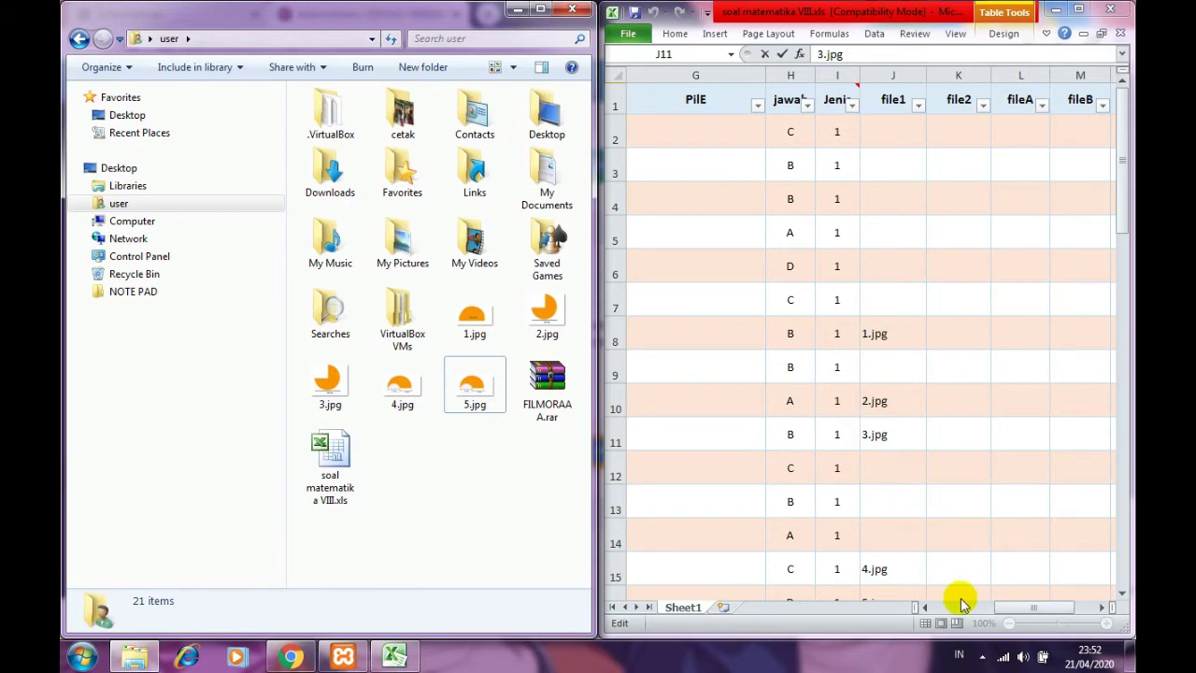
Step: Close the soal matematika VIII.xls workbook without saving the changes
{"action": "left_click", "coordinate": [1000, 608]}
{"action": "left_click", "coordinate": [926, 608]}
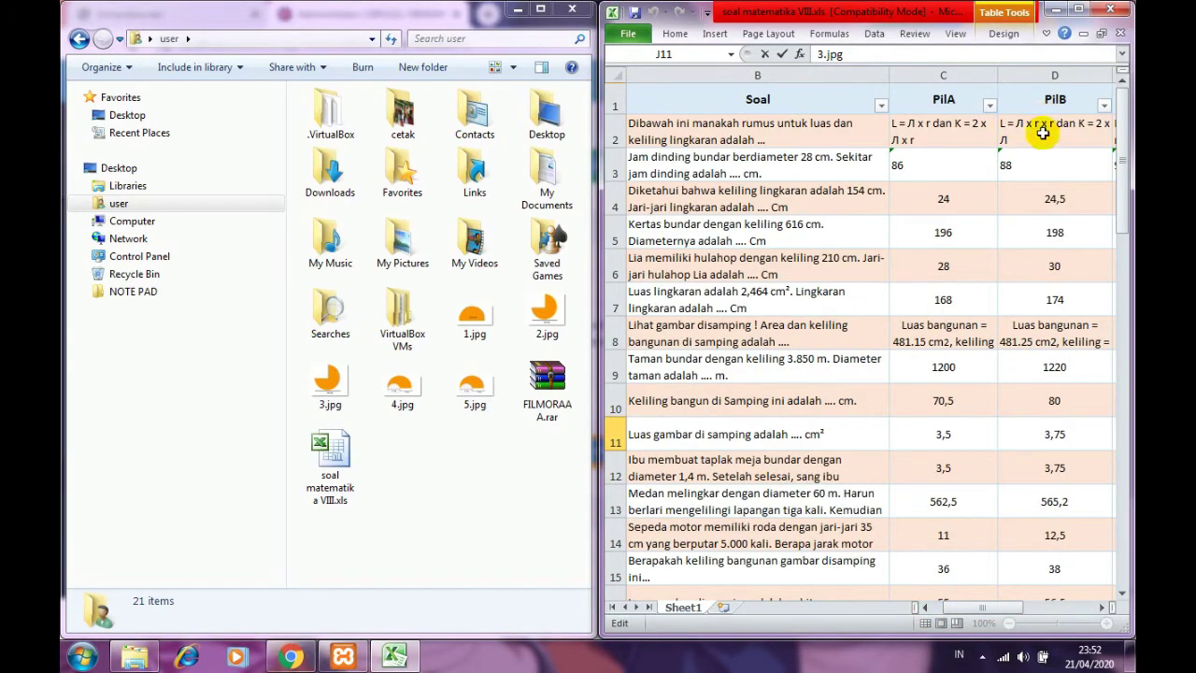
{"action": "left_click", "coordinate": [1120, 11]}
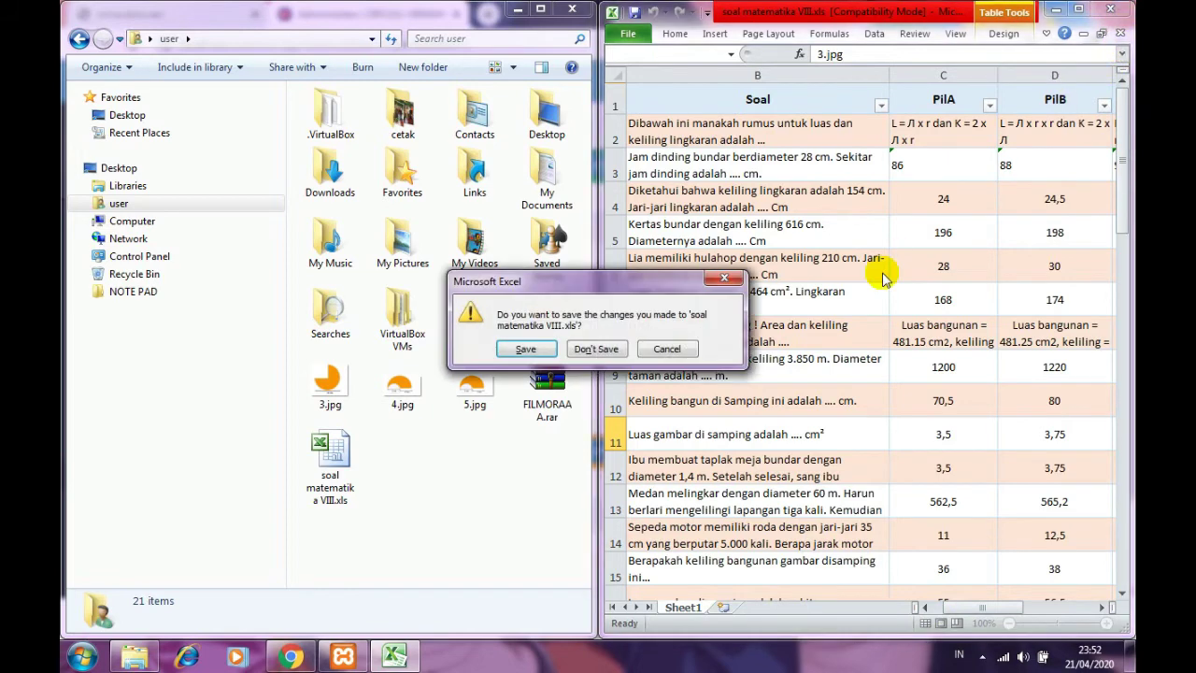
{"action": "left_click", "coordinate": [597, 348]}
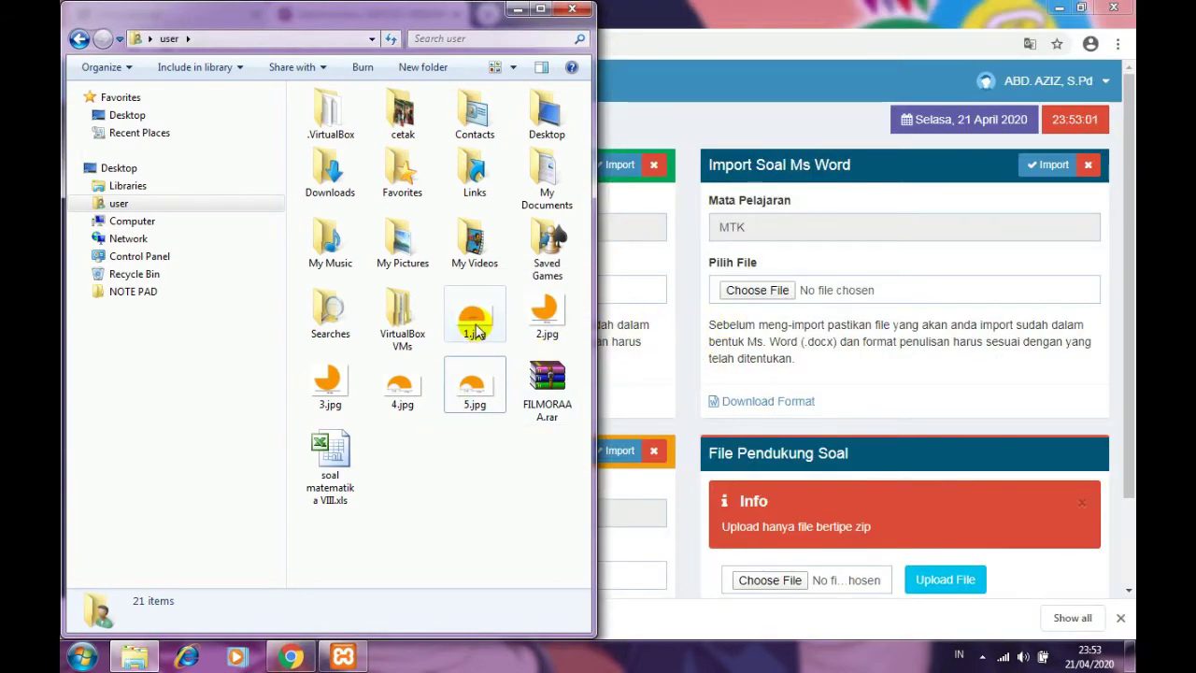
Step: Compress the images 1.jpg to 5.jpg in the user folder into a ZIP archive named soal mtk VIII.zip
{"action": "left_click", "coordinate": [476, 331]}
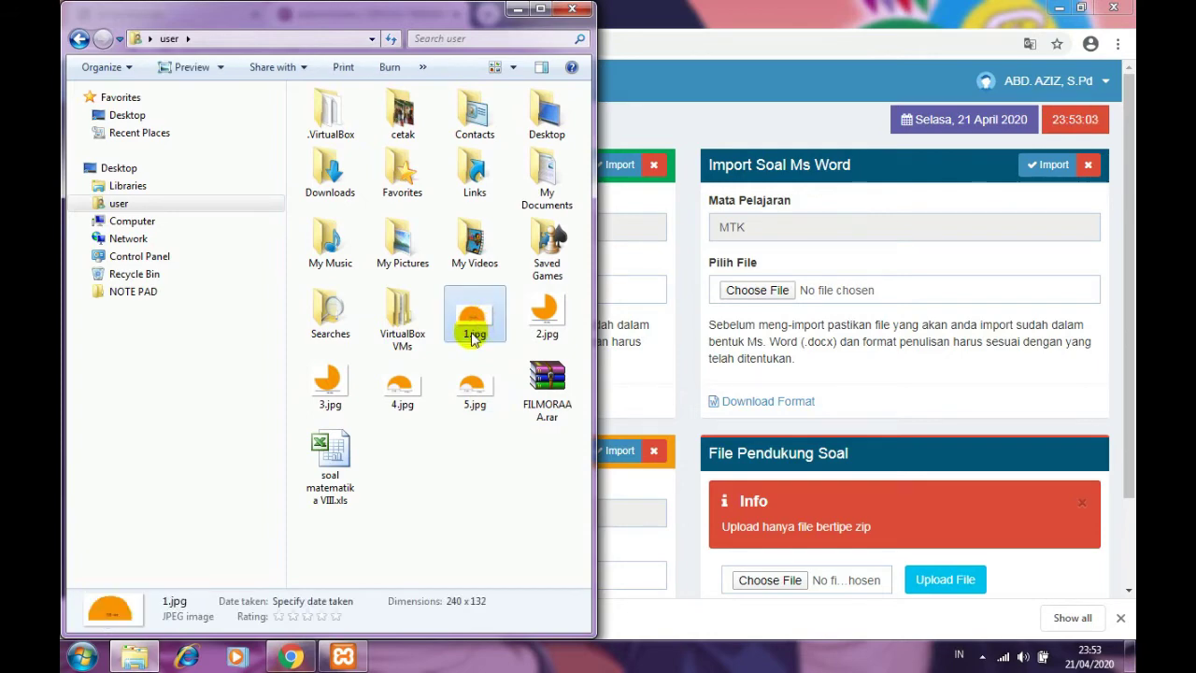
{"action": "left_click", "coordinate": [540, 327], "text": "ctrl"}
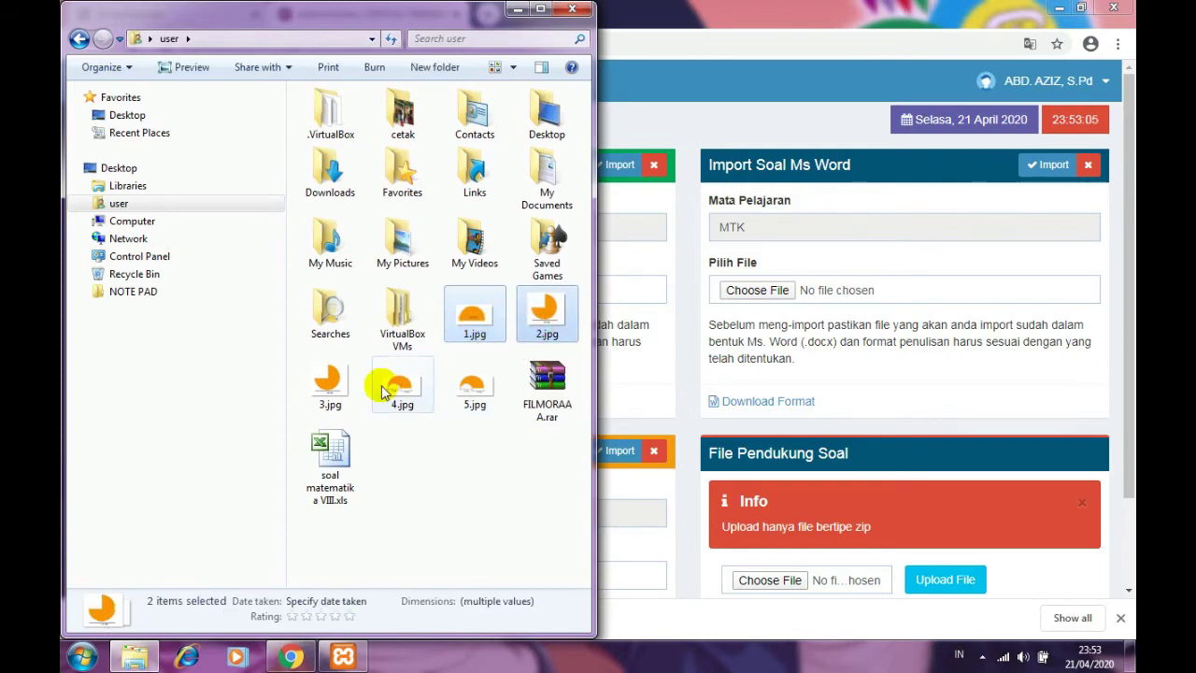
{"action": "left_click", "coordinate": [325, 379], "text": "ctrl"}
{"action": "left_click", "coordinate": [400, 391], "text": "ctrl"}
{"action": "left_click", "coordinate": [469, 391], "text": "ctrl"}
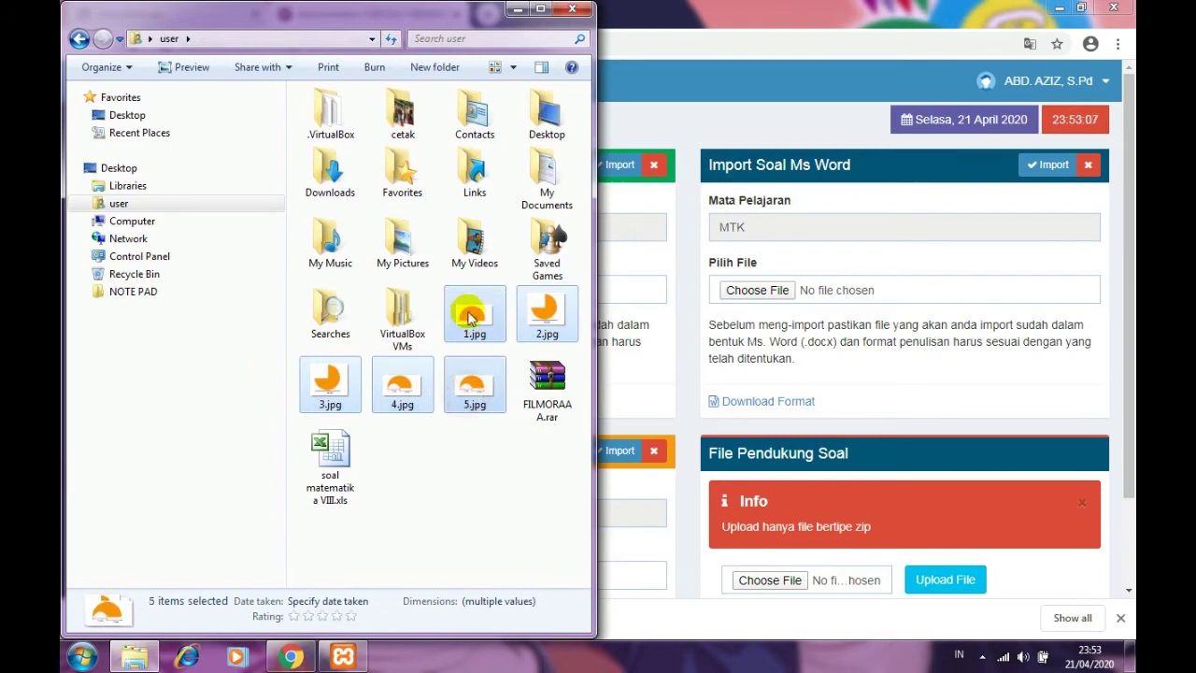
{"action": "right_click", "coordinate": [469, 316]}
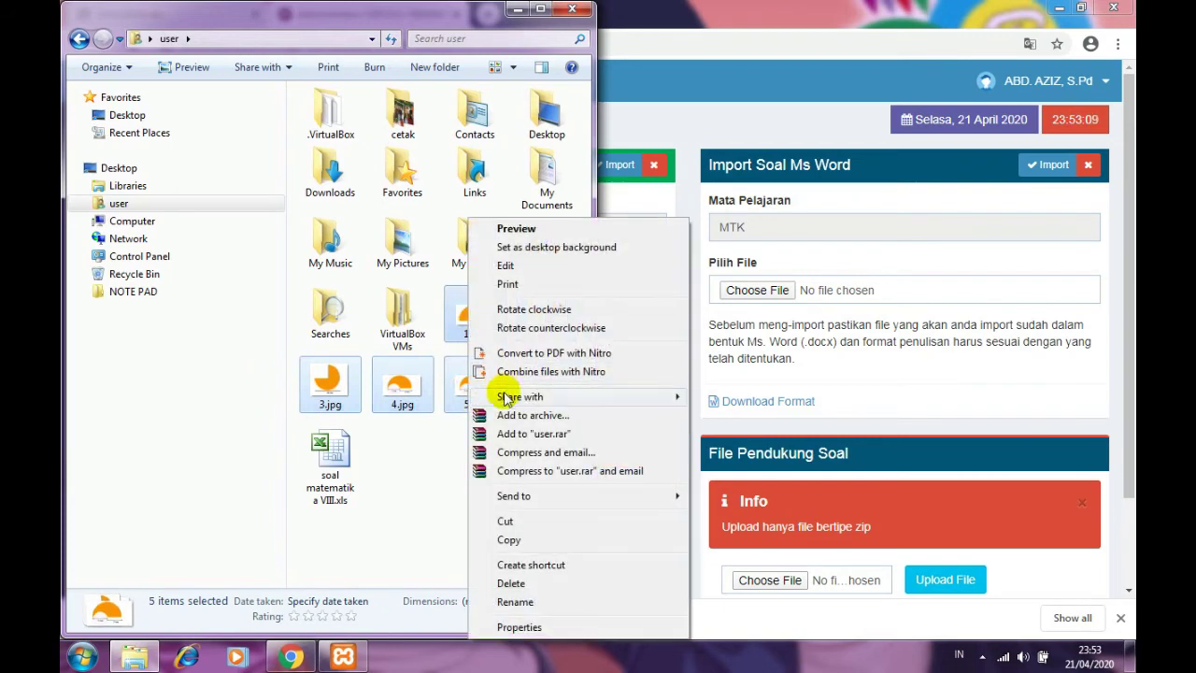
{"action": "left_click", "coordinate": [529, 415]}
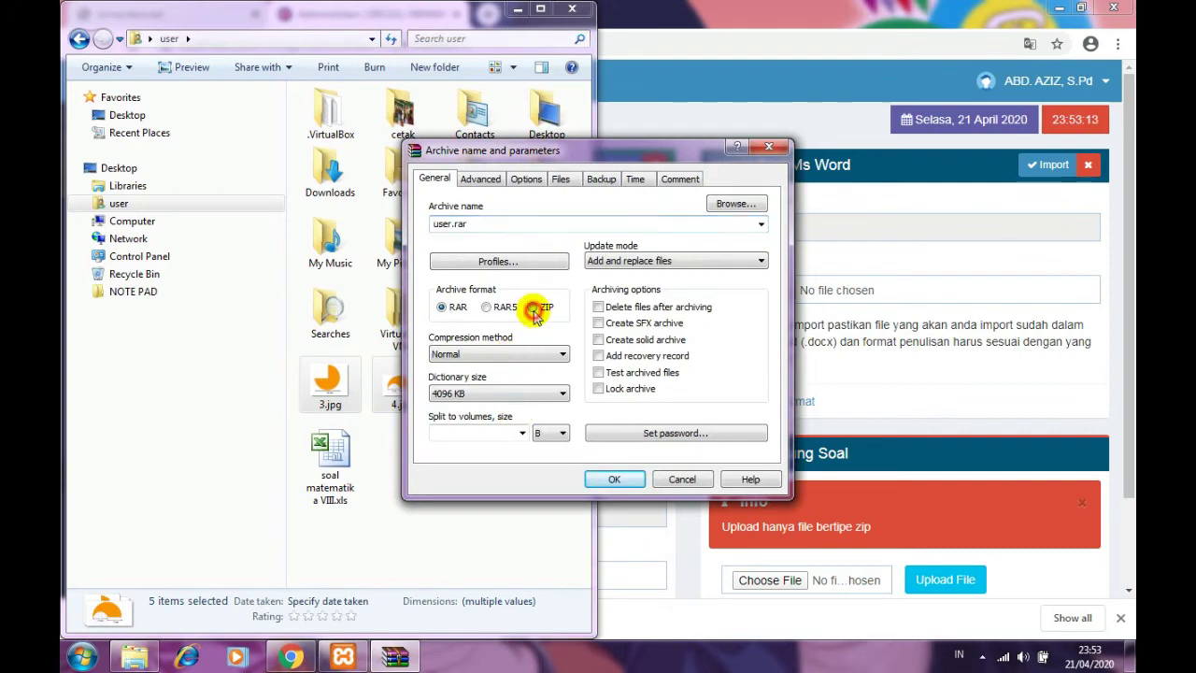
{"action": "left_click", "coordinate": [533, 309]}
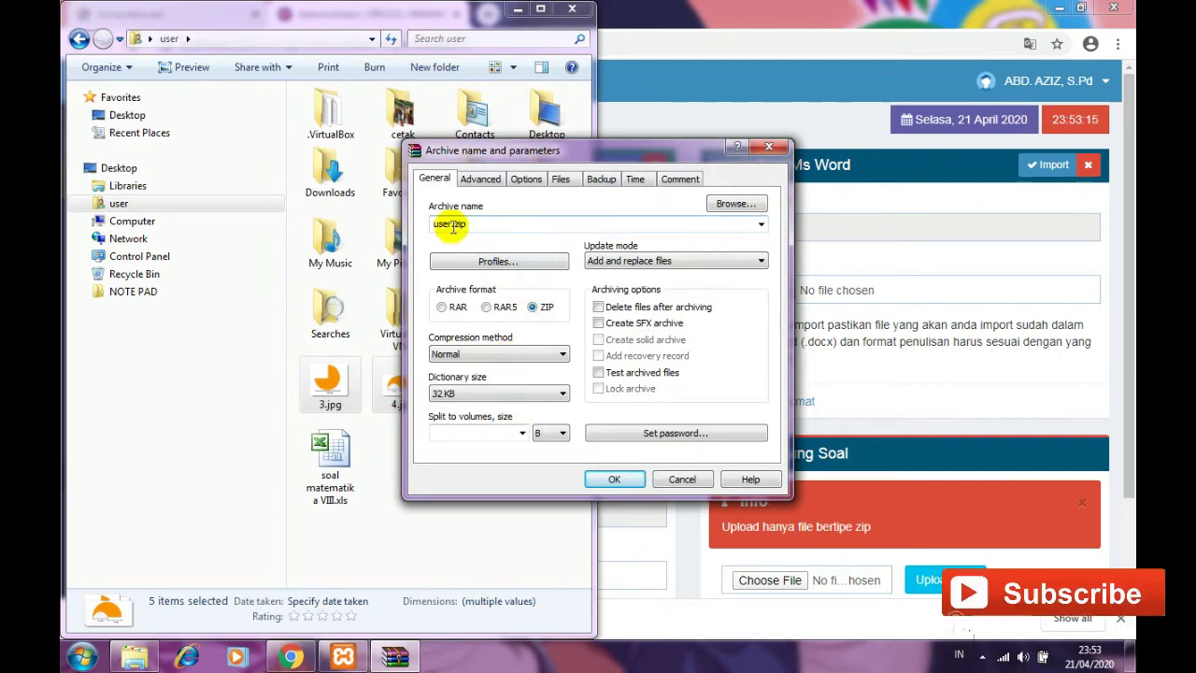
{"action": "left_click_drag", "start_coordinate": [453, 225], "coordinate": [432, 227]}
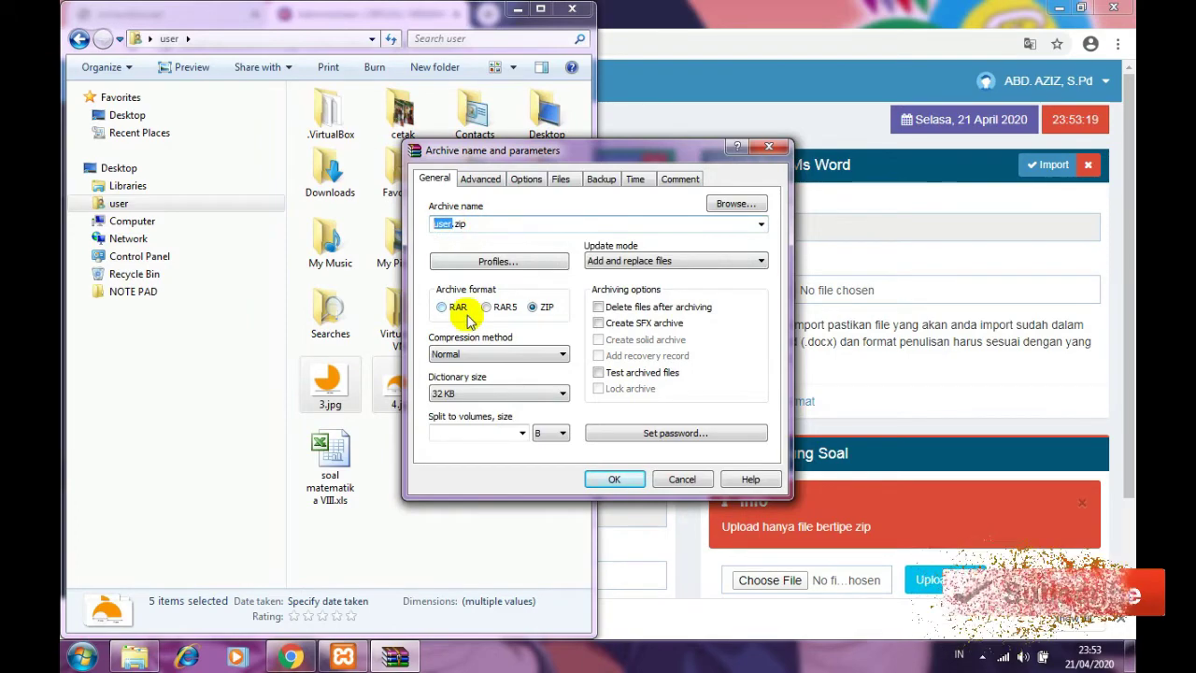
{"action": "type", "text": "soal mtk VIII"}
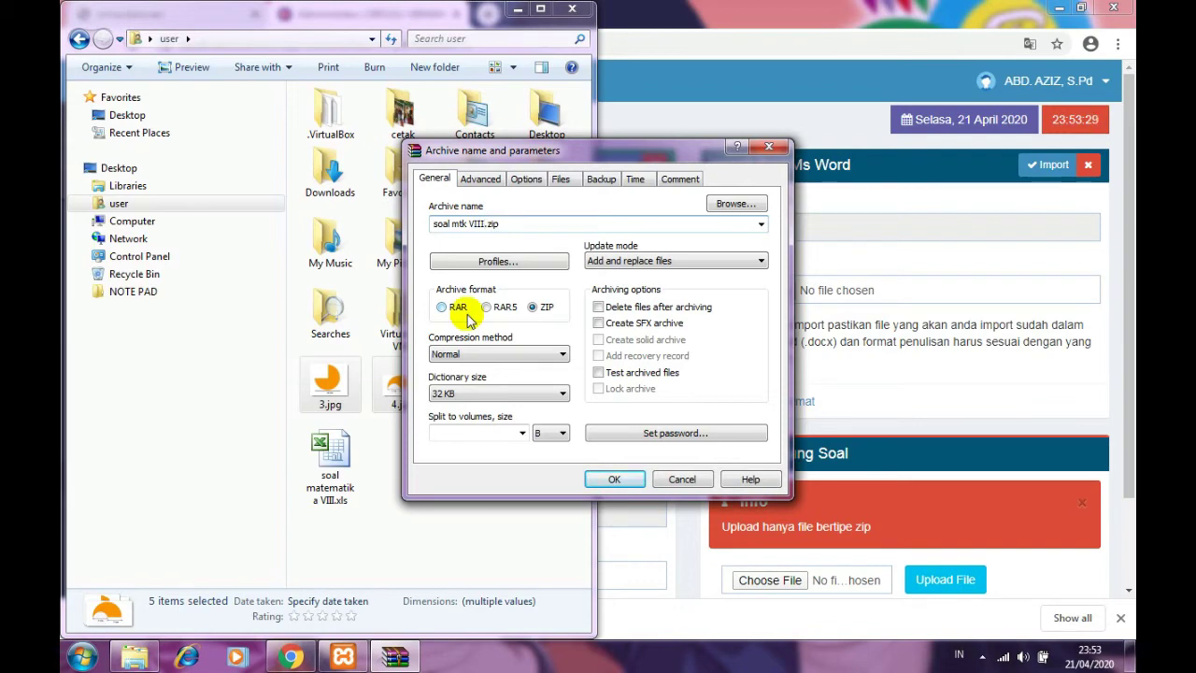
{"action": "left_click", "coordinate": [618, 479]}
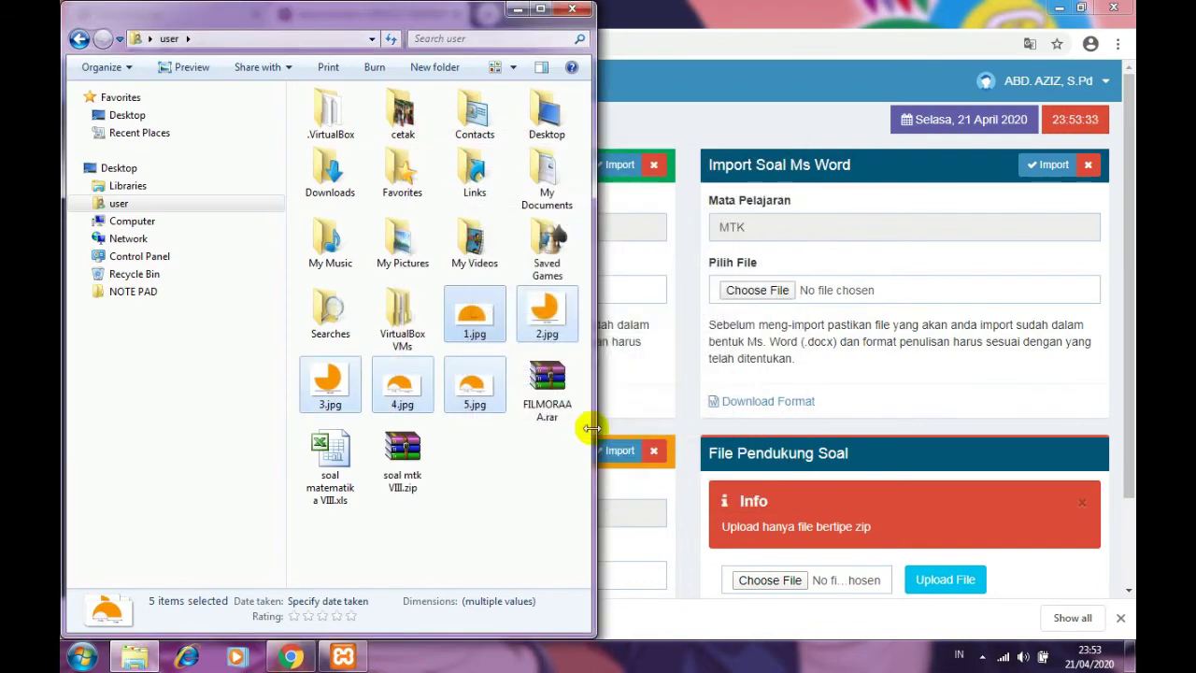
{"action": "left_click_drag", "start_coordinate": [515, 467], "coordinate": [443, 474]}
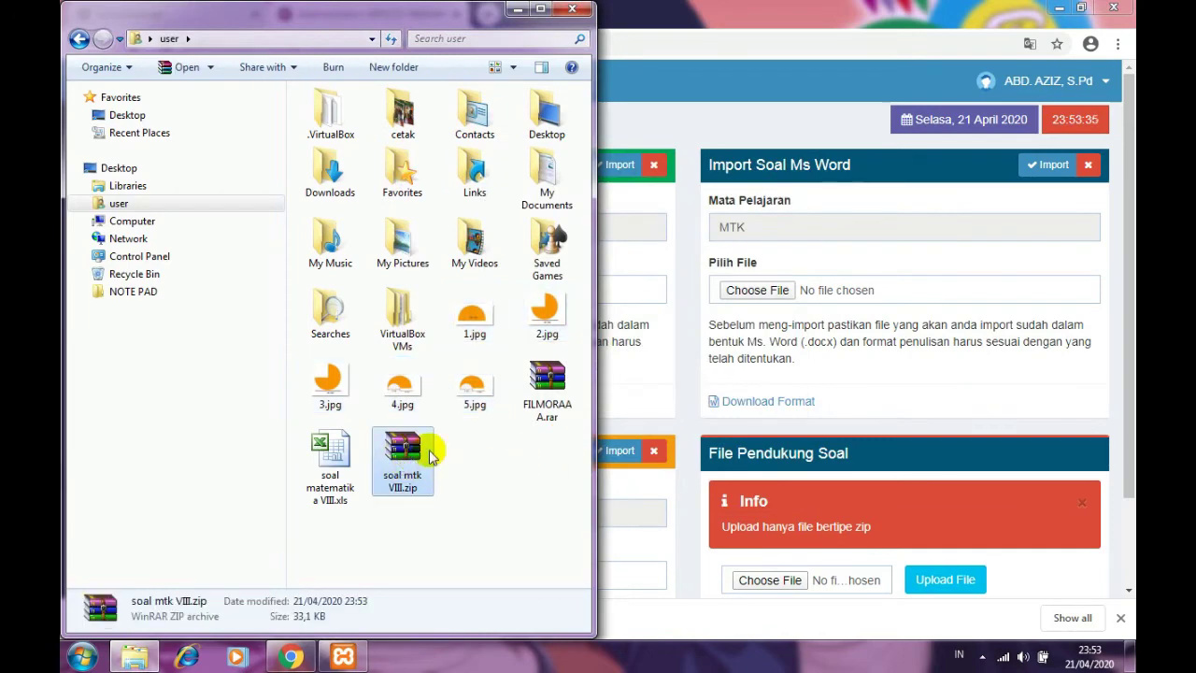
Step: Import soal matematika VIII.xls from the user folder through Import Soal Excel and review the import result counts
{"action": "left_click", "coordinate": [520, 12]}
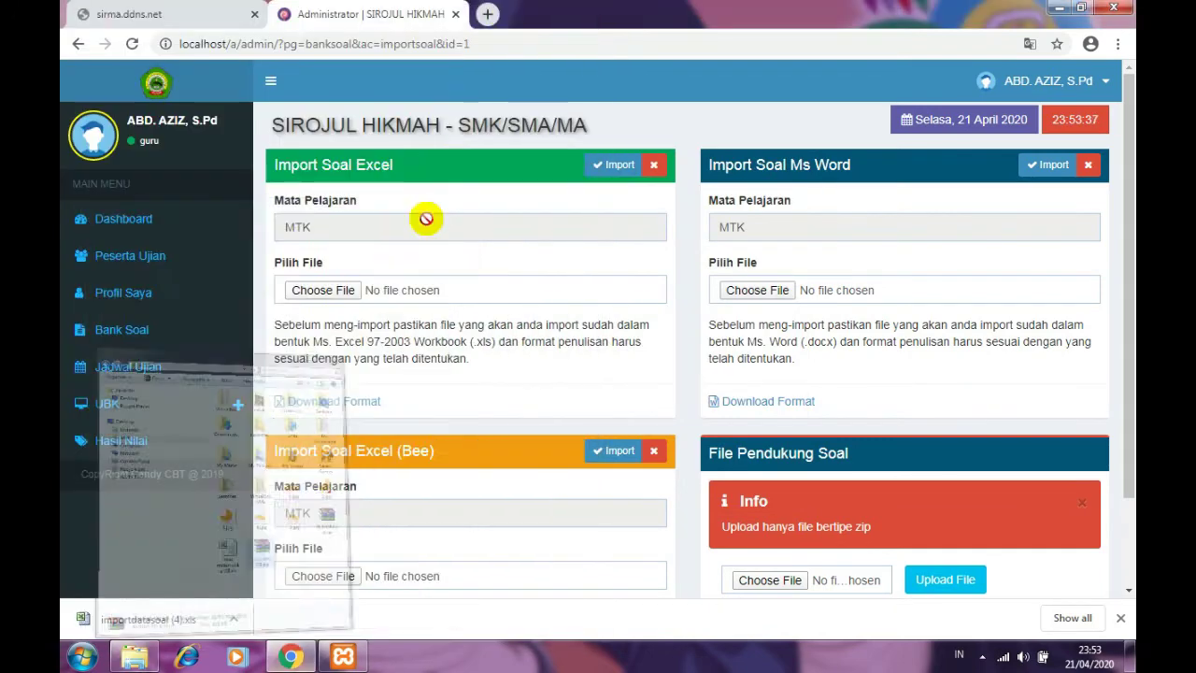
{"action": "left_click", "coordinate": [320, 291]}
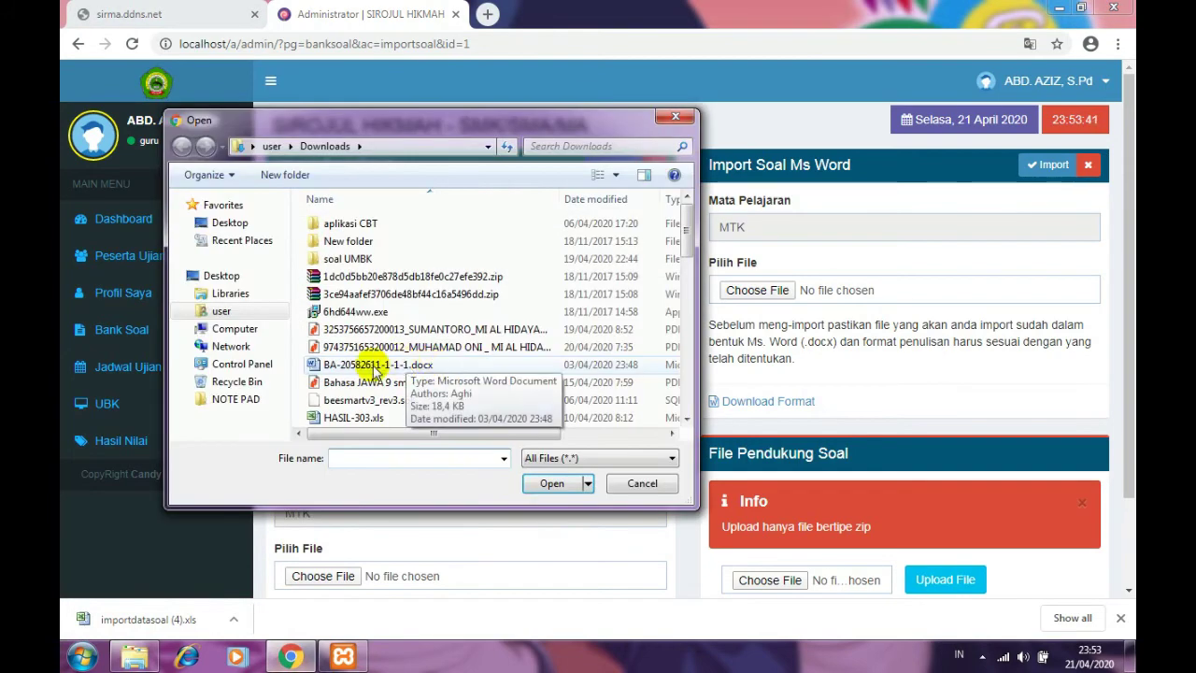
{"action": "left_click", "coordinate": [377, 364]}
{"action": "left_click", "coordinate": [239, 318]}
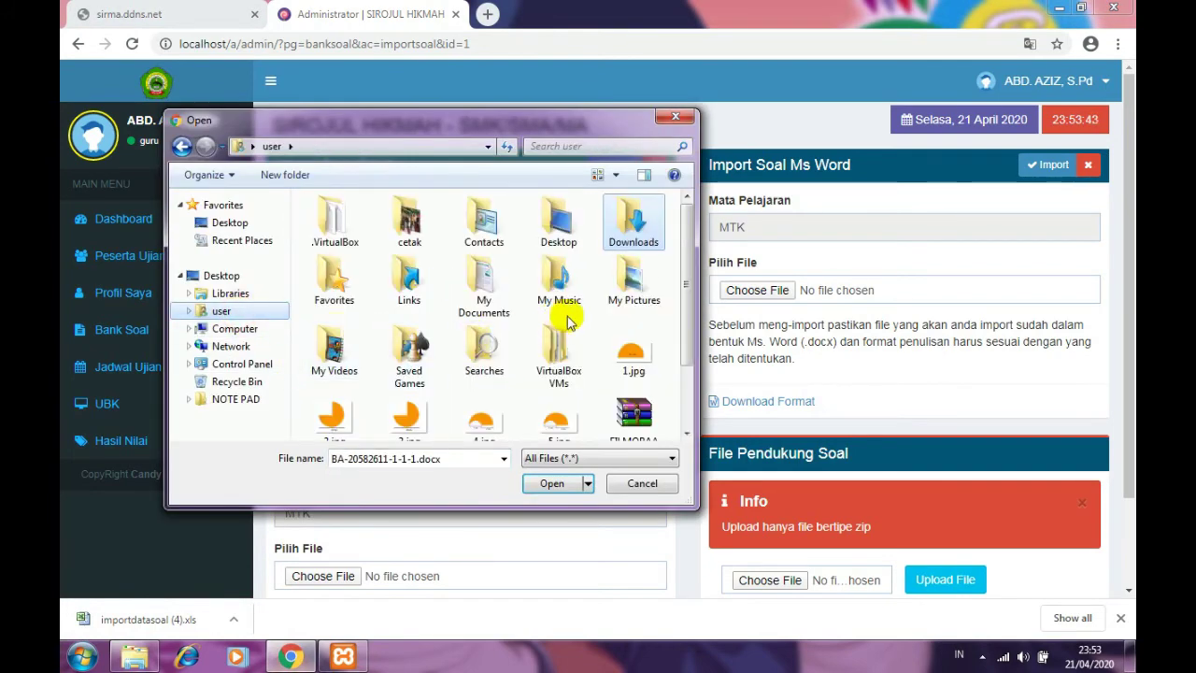
{"action": "scroll", "coordinate": [551, 337], "scroll_direction": "down", "scroll_amount": 2}
{"action": "left_click", "coordinate": [334, 387]}
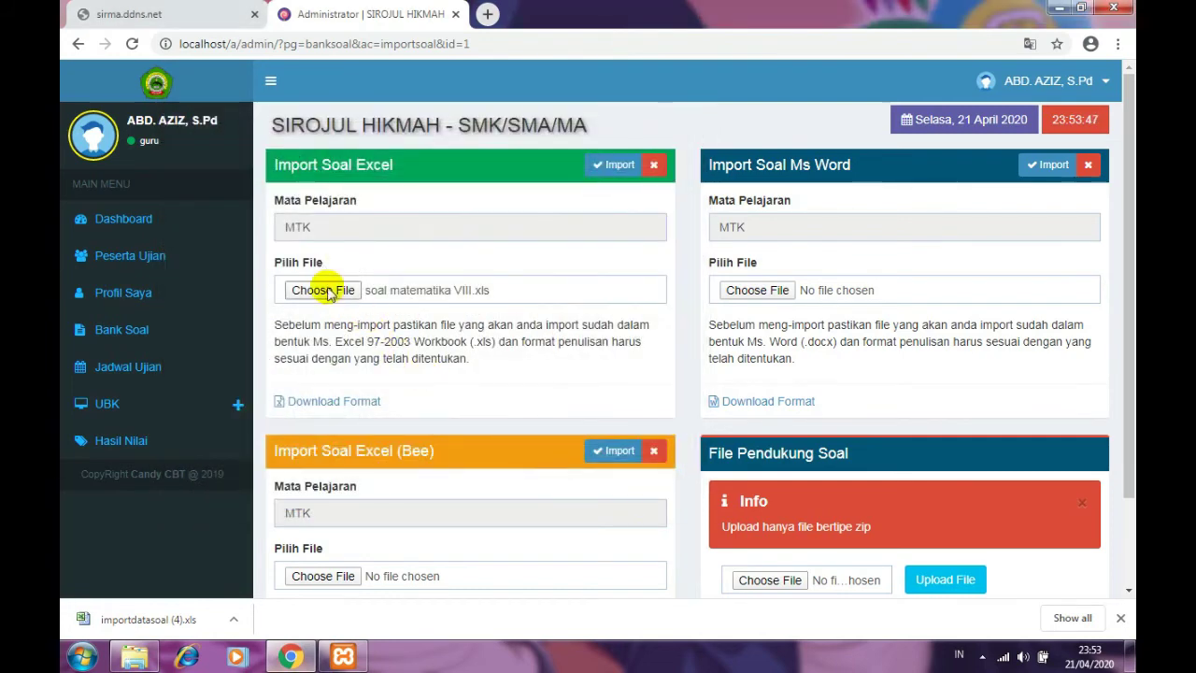
{"action": "left_click", "coordinate": [611, 176]}
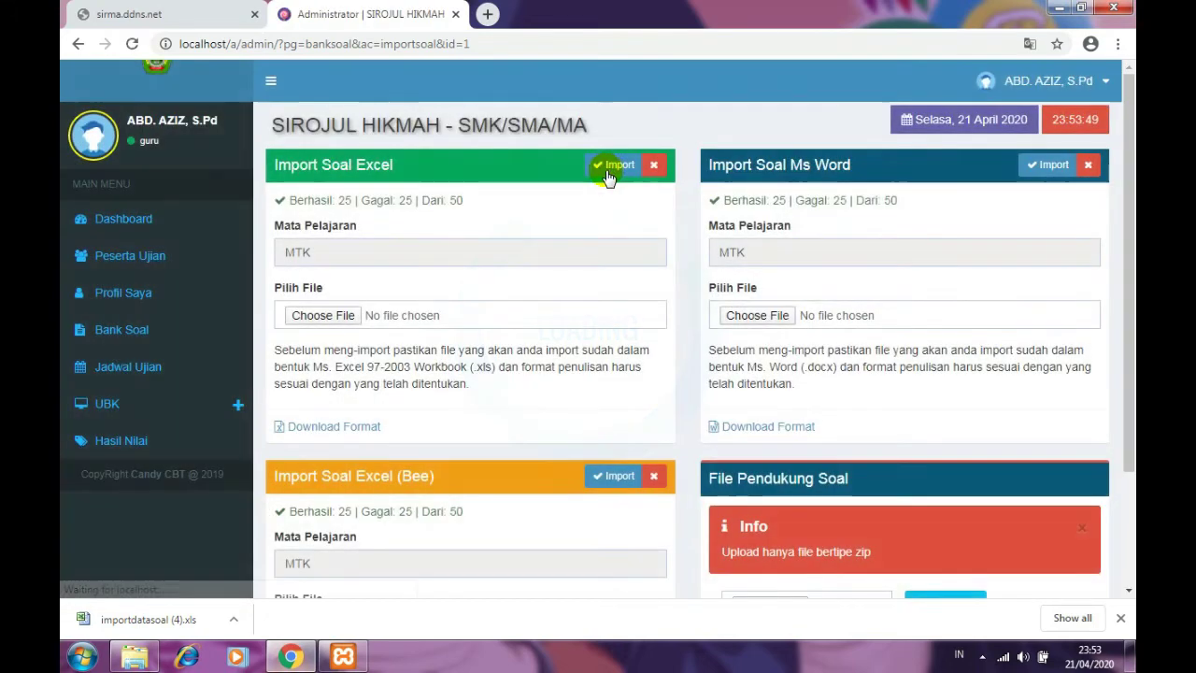
{"action": "left_click_drag", "start_coordinate": [335, 202], "coordinate": [356, 205]}
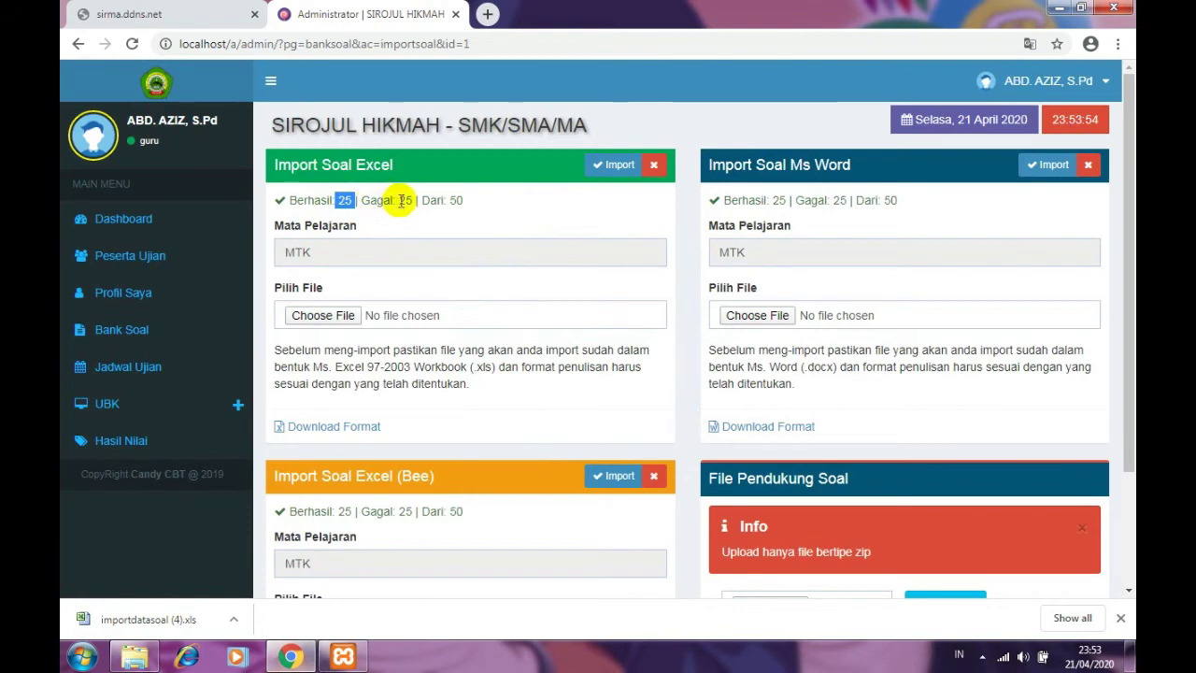
{"action": "left_click", "coordinate": [379, 198]}
{"action": "double_click", "coordinate": [372, 199]}
{"action": "left_click_drag", "start_coordinate": [466, 200], "coordinate": [334, 200]}
{"action": "double_click", "coordinate": [343, 202]}
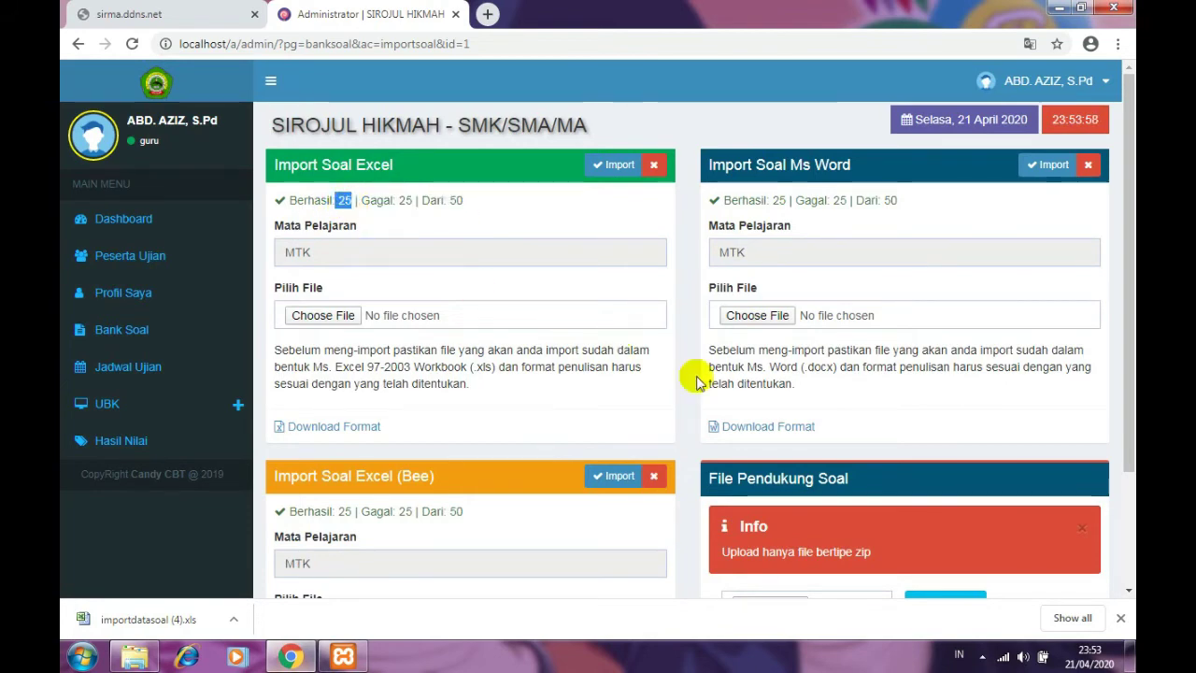
Step: Upload soal mtk VIII.zip as the File Pendukung Soal and look over the uploaded images
{"action": "scroll", "coordinate": [732, 411], "scroll_direction": "down", "scroll_amount": 2}
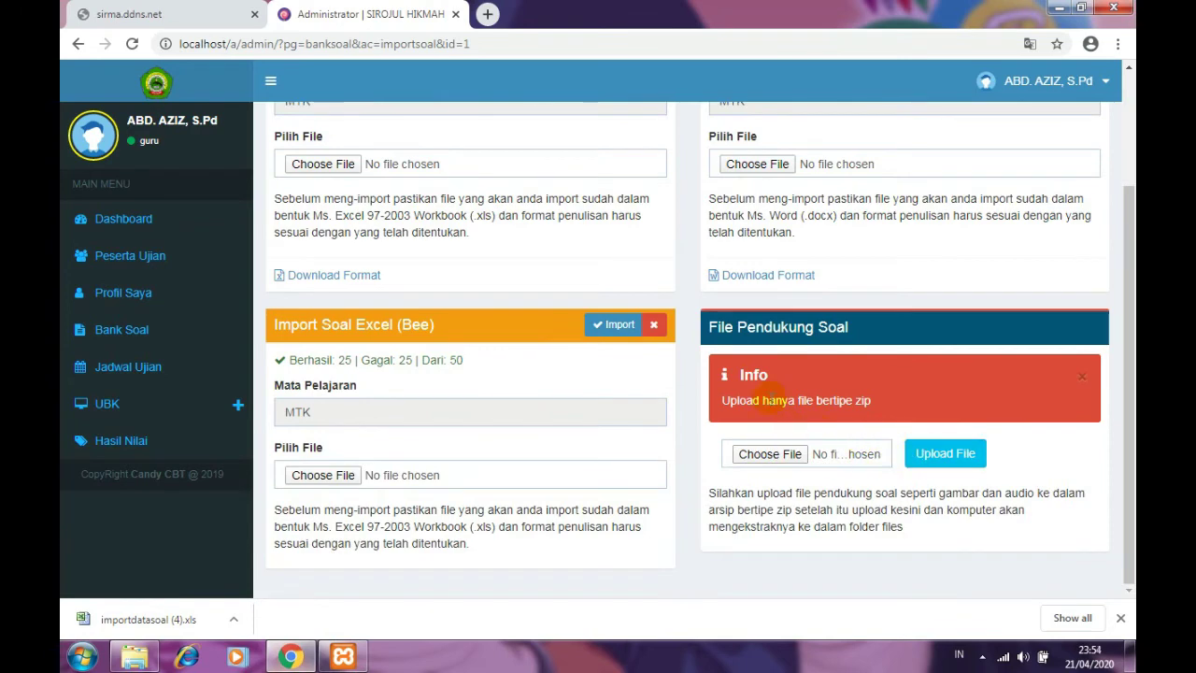
{"action": "left_click", "coordinate": [768, 458]}
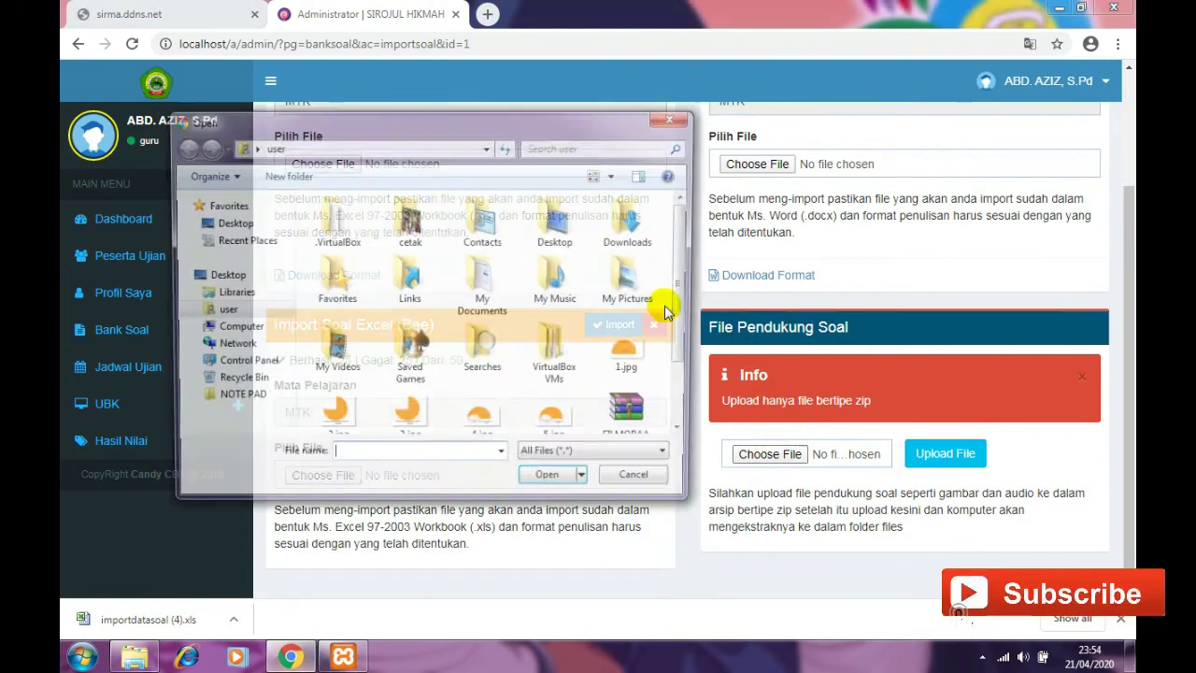
{"action": "scroll", "coordinate": [677, 315], "scroll_direction": "down", "scroll_amount": 2}
{"action": "scroll", "coordinate": [654, 392], "scroll_direction": "down", "scroll_amount": 1}
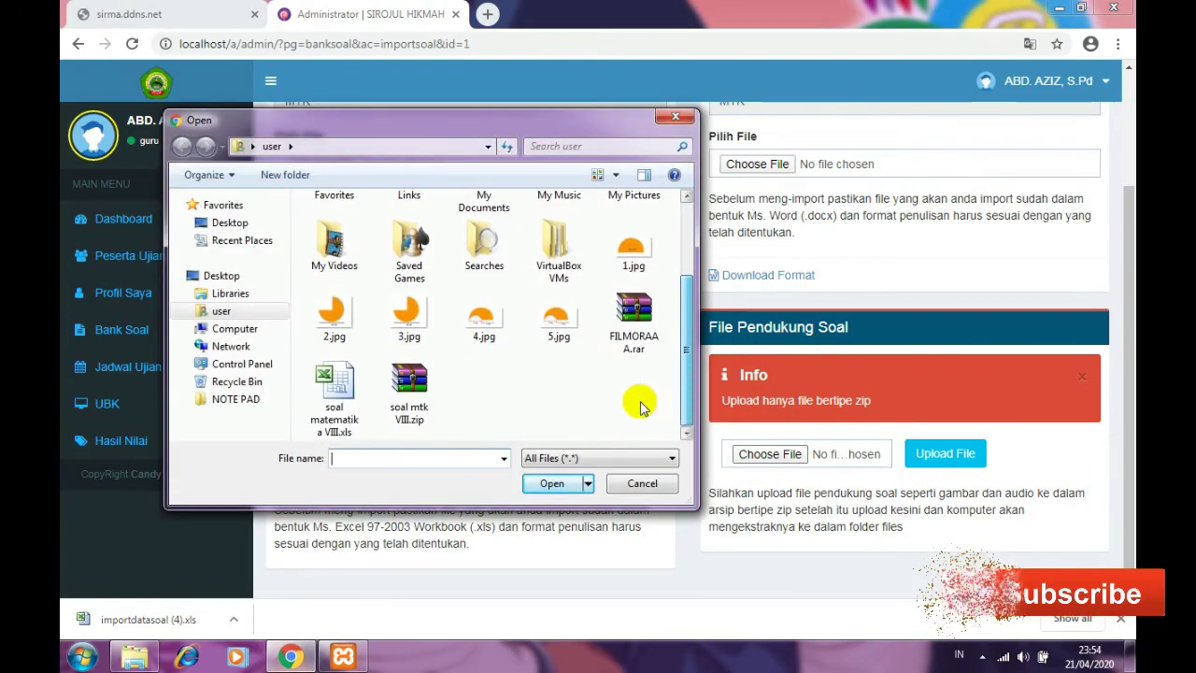
{"action": "left_click", "coordinate": [416, 411]}
{"action": "left_click", "coordinate": [549, 483]}
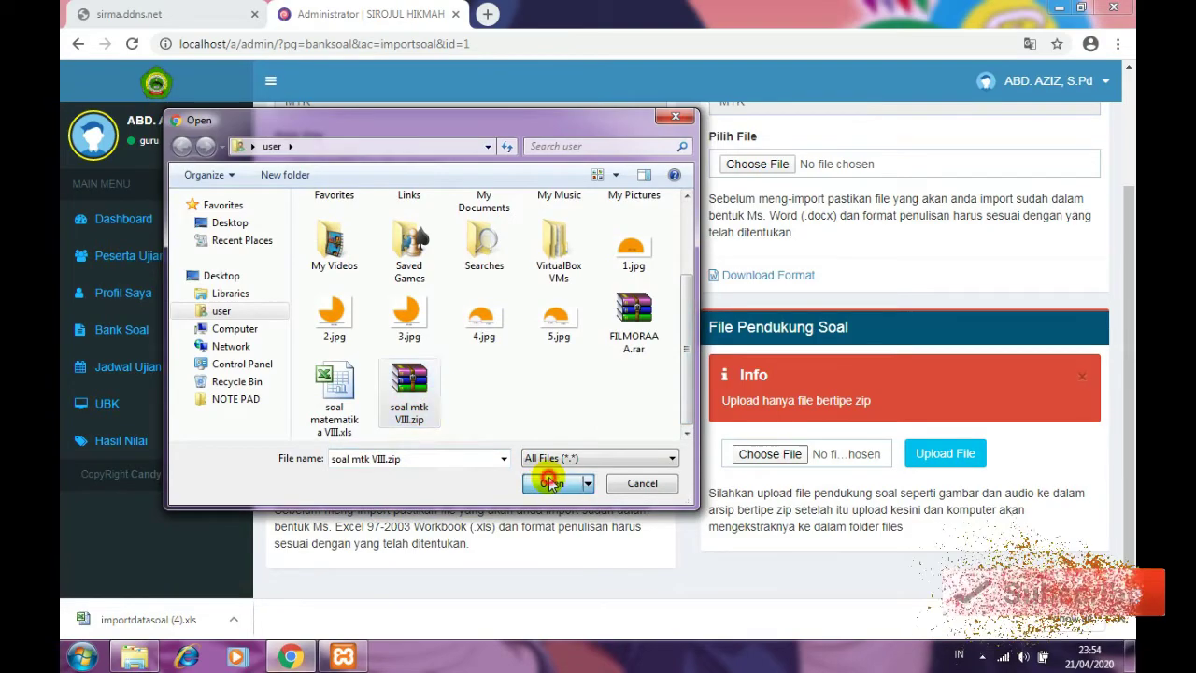
{"action": "left_click", "coordinate": [936, 455]}
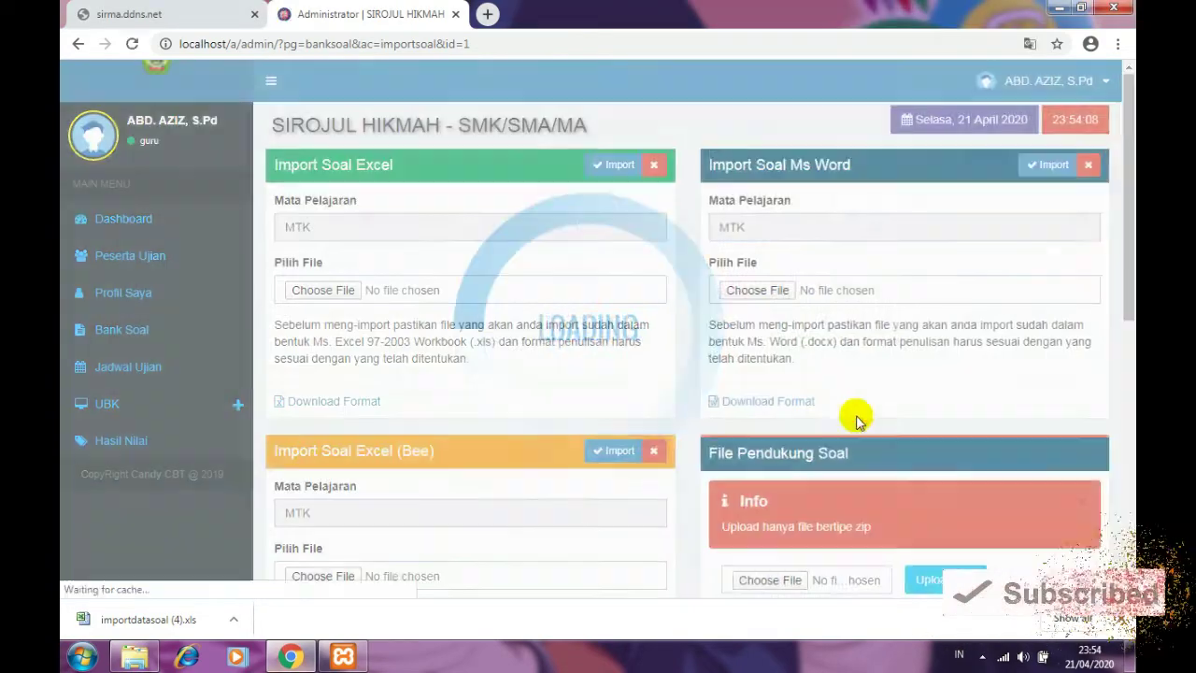
{"action": "scroll", "coordinate": [856, 416], "scroll_direction": "down", "scroll_amount": 10}
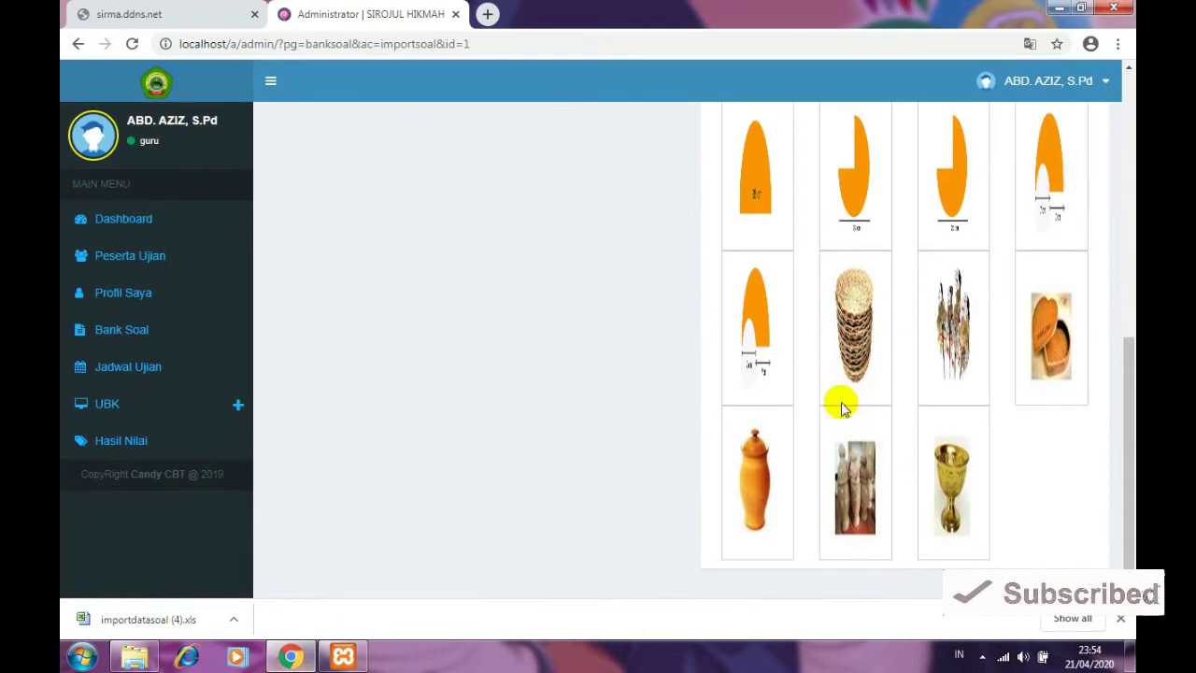
{"action": "scroll", "coordinate": [801, 240], "scroll_direction": "up", "scroll_amount": 10}
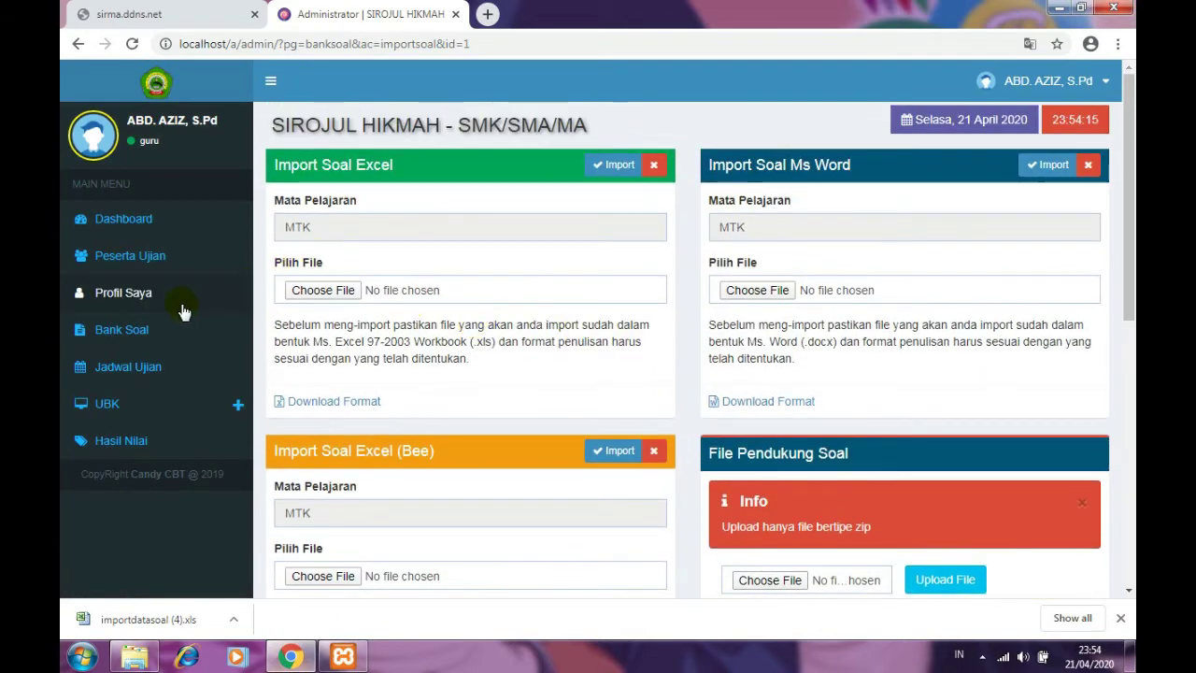
Step: Open the MTK question list in Bank Soal and examine its multiple-choice questions, images and essay questions
{"action": "left_click", "coordinate": [143, 332]}
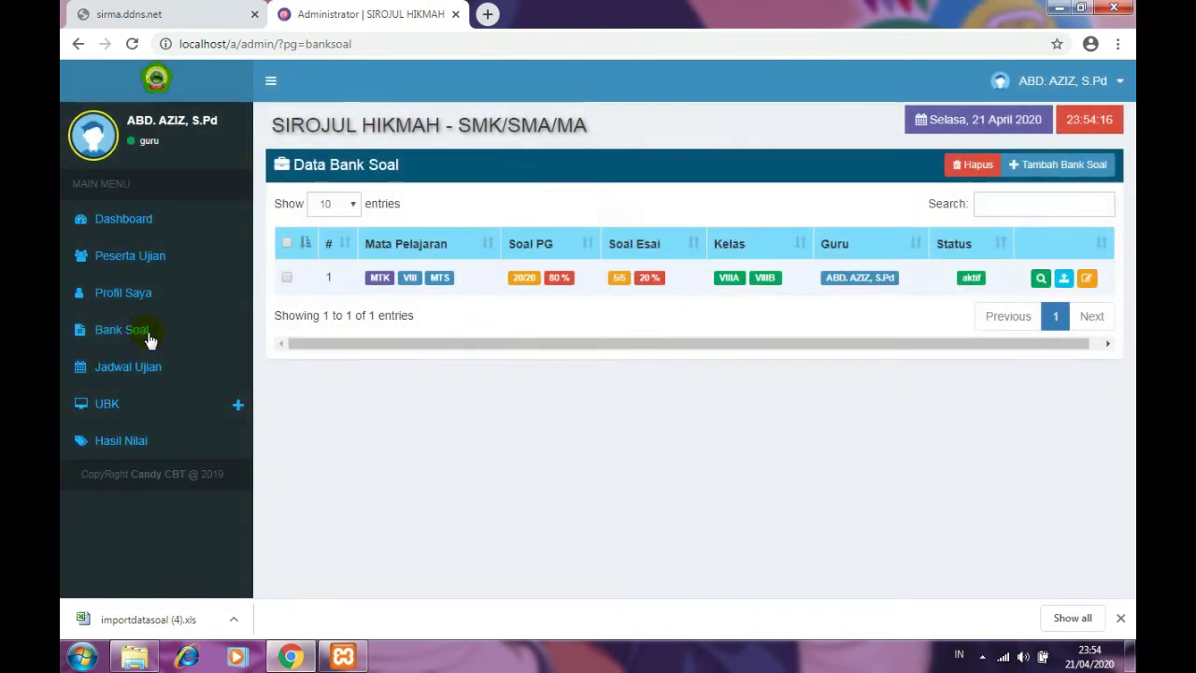
{"action": "left_click", "coordinate": [1039, 278]}
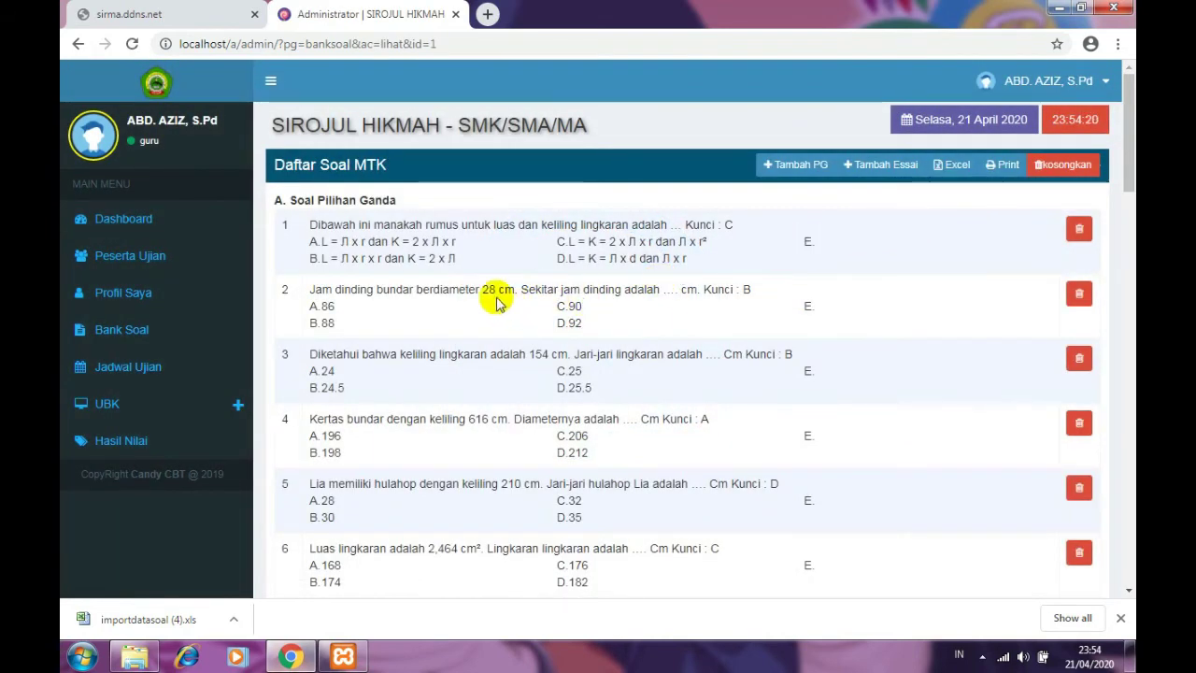
{"action": "scroll", "coordinate": [495, 289], "scroll_direction": "down", "scroll_amount": 5}
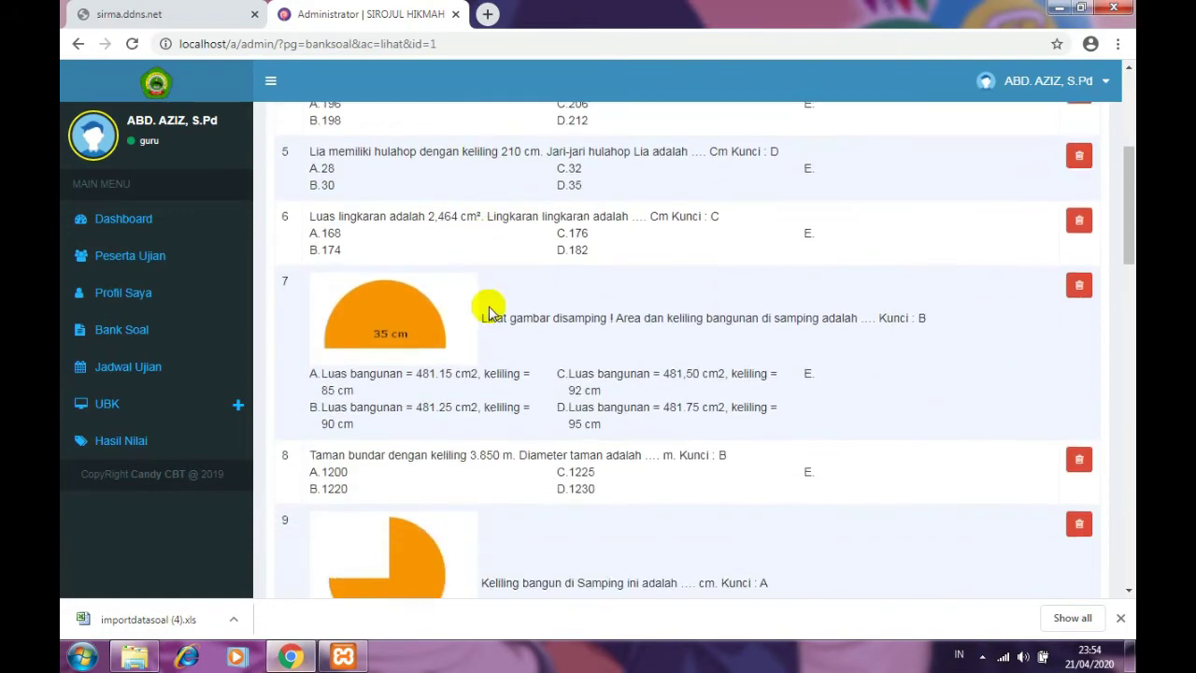
{"action": "scroll", "coordinate": [396, 433], "scroll_direction": "down", "scroll_amount": 7}
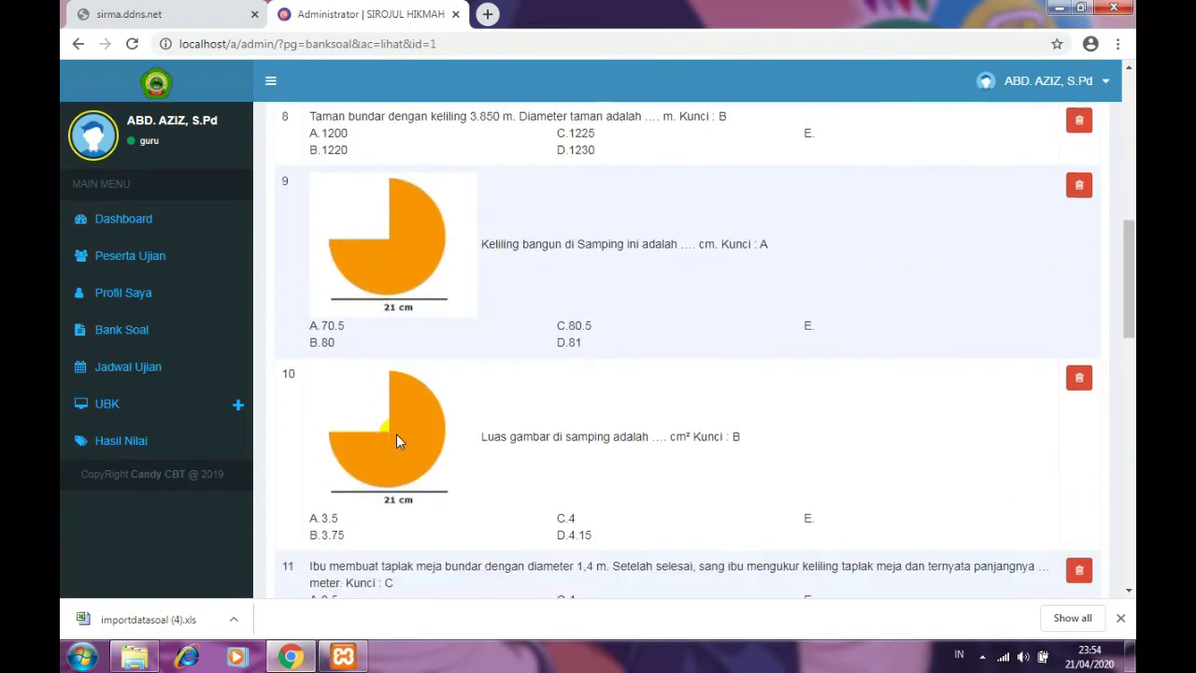
{"action": "scroll", "coordinate": [396, 434], "scroll_direction": "down", "scroll_amount": 7}
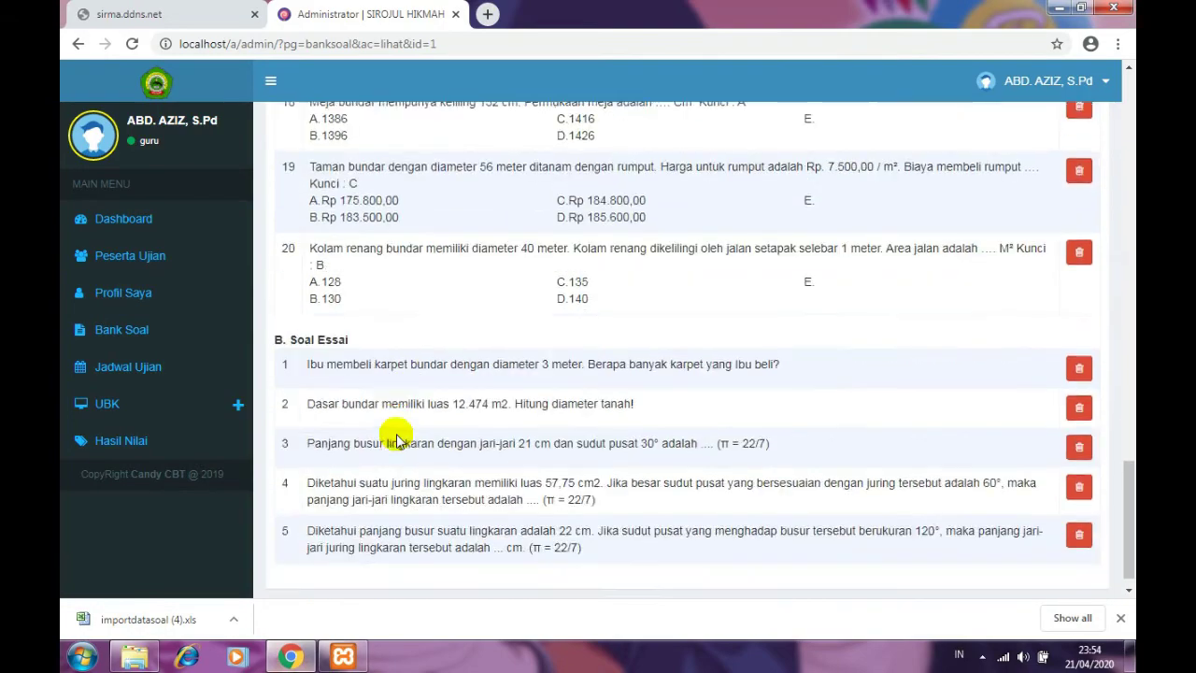
{"action": "scroll", "coordinate": [396, 435], "scroll_direction": "up", "scroll_amount": 3}
{"action": "scroll", "coordinate": [396, 434], "scroll_direction": "up", "scroll_amount": 15}
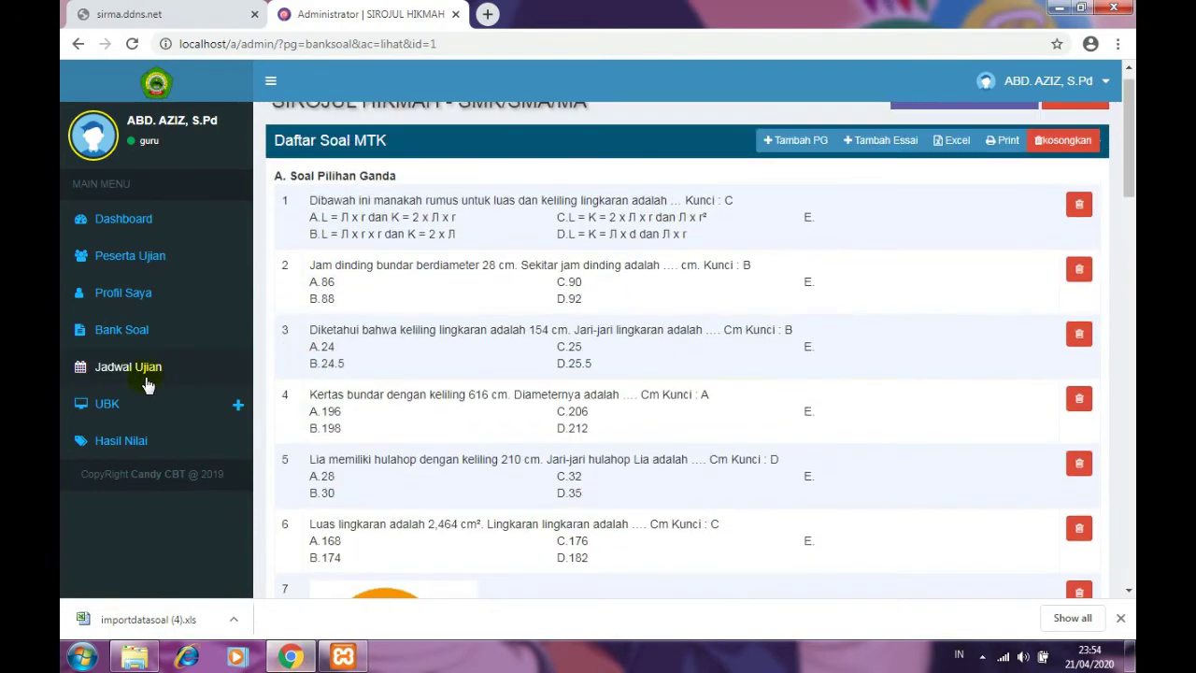
Step: Start a new exam schedule in Jadwal Ujian for the question bank MTK - VIII - VIIIA VIIIB
{"action": "left_click", "coordinate": [143, 374]}
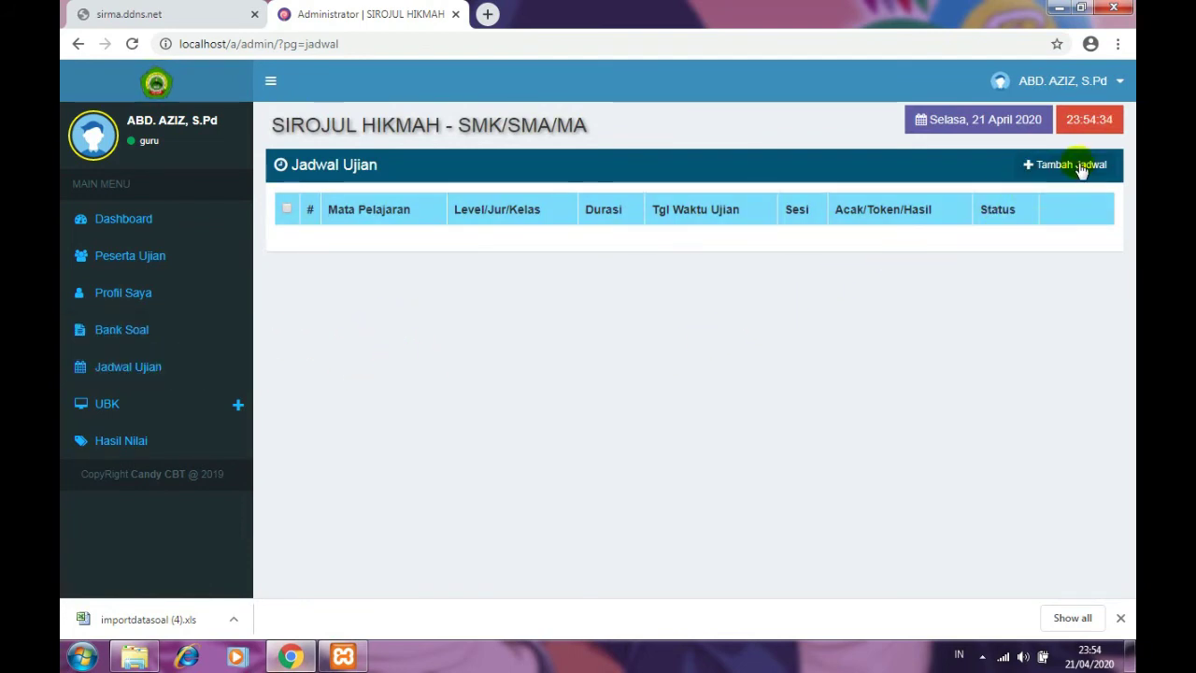
{"action": "left_click", "coordinate": [1078, 166]}
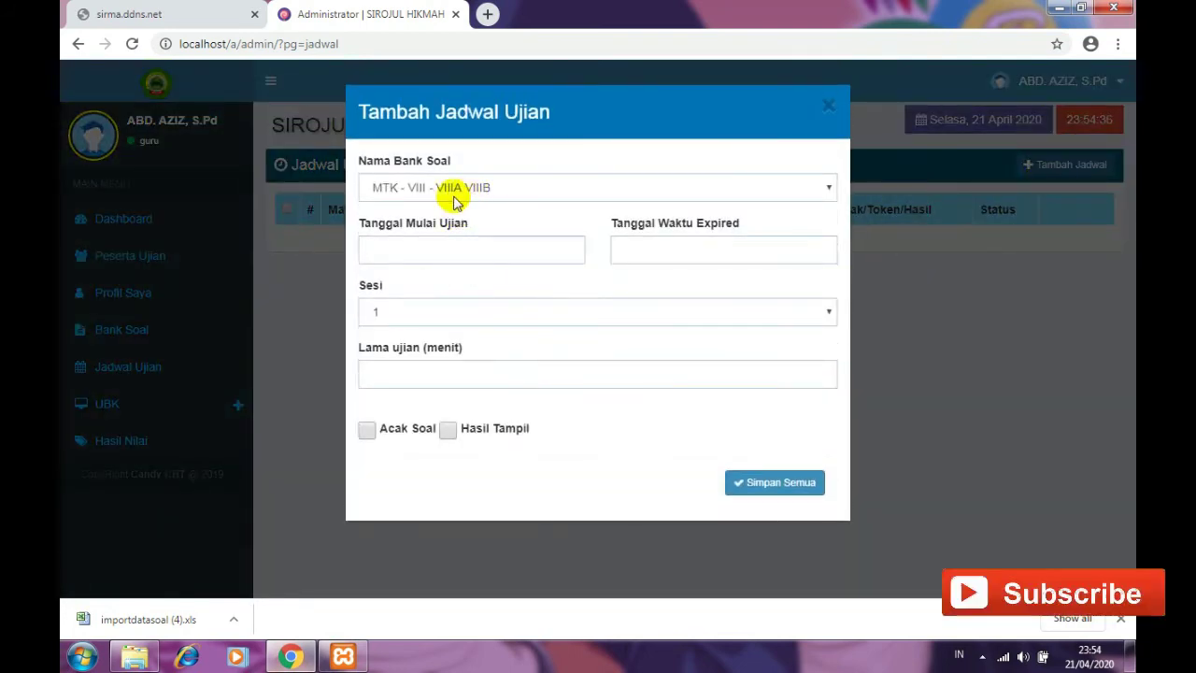
{"action": "left_click", "coordinate": [687, 191]}
{"action": "left_click", "coordinate": [514, 209]}
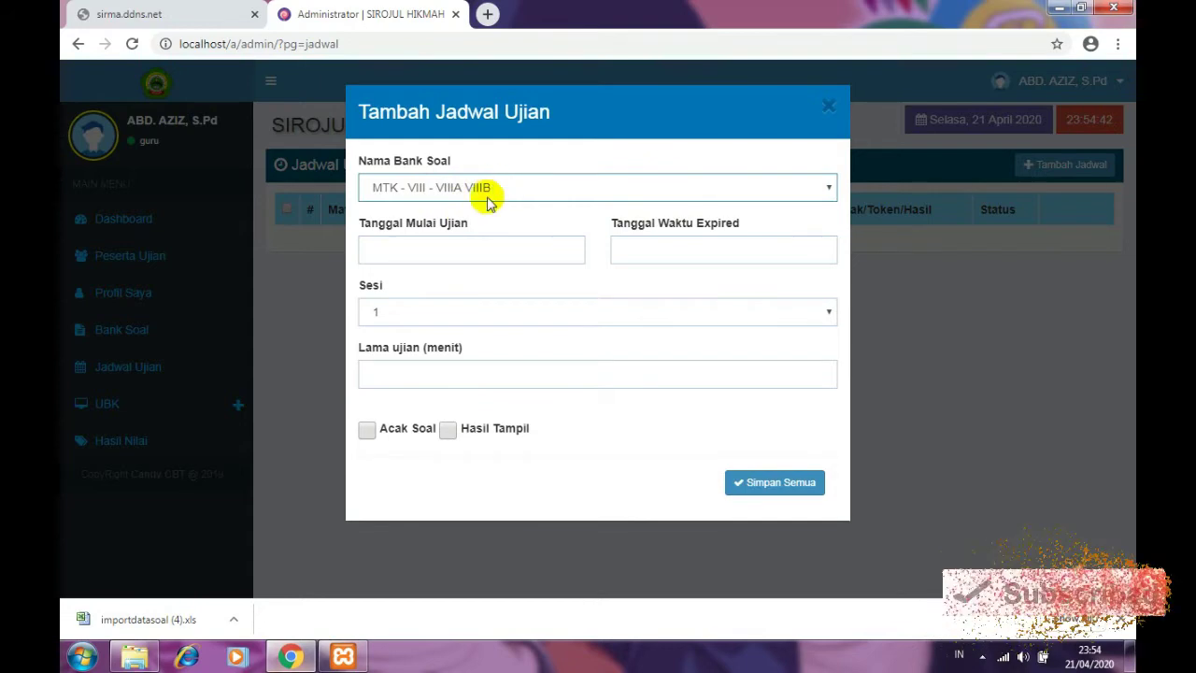
Step: Set the exam's Tanggal Mulai Ujian to 2020/04/22 07:00 and its Tanggal Waktu Expired to 2020/04/22 14:00
{"action": "left_click", "coordinate": [450, 250]}
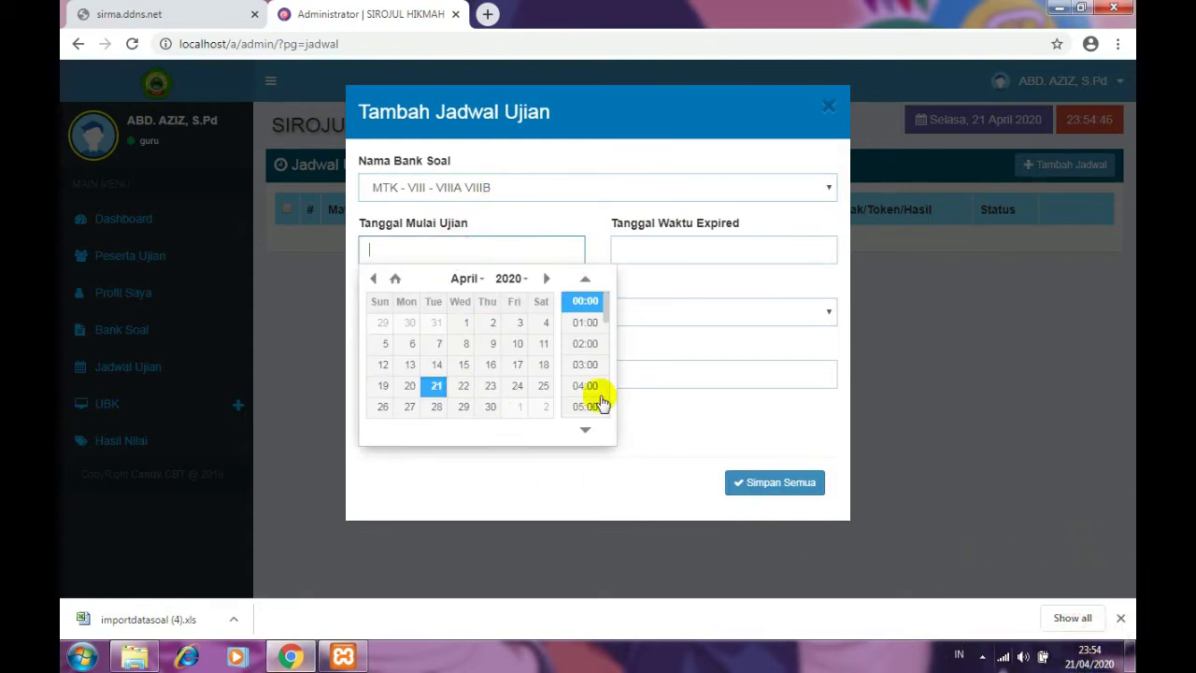
{"action": "left_click", "coordinate": [465, 386]}
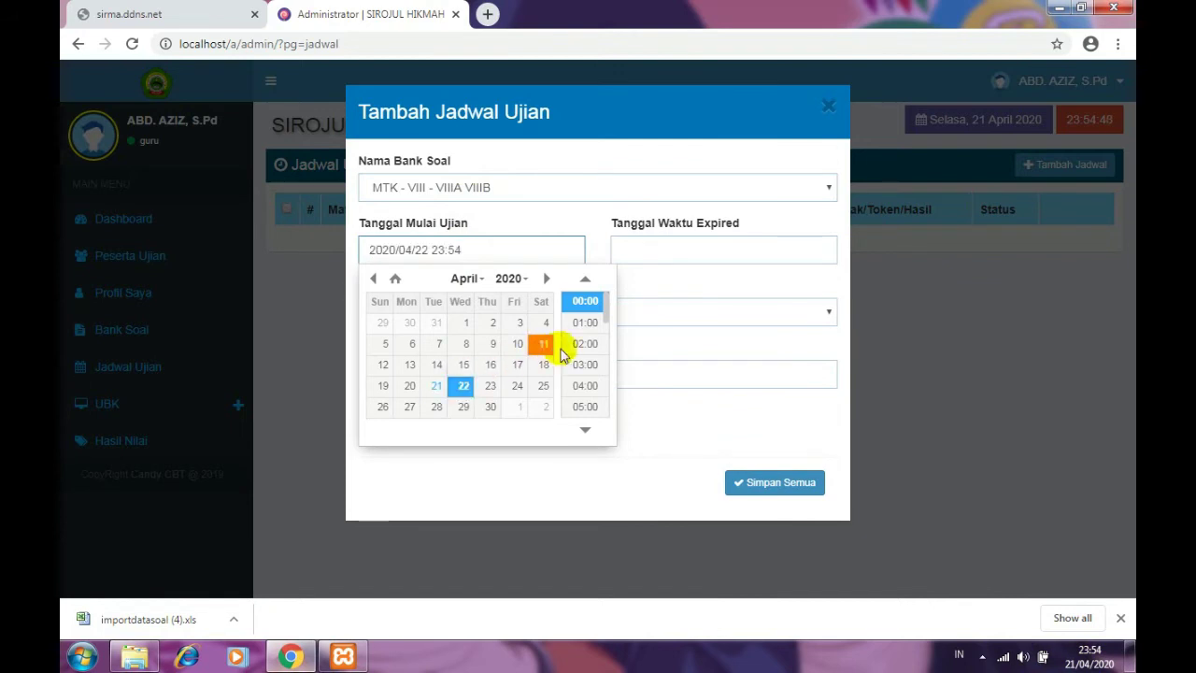
{"action": "left_click_drag", "start_coordinate": [606, 315], "coordinate": [609, 342]}
{"action": "left_click", "coordinate": [589, 332]}
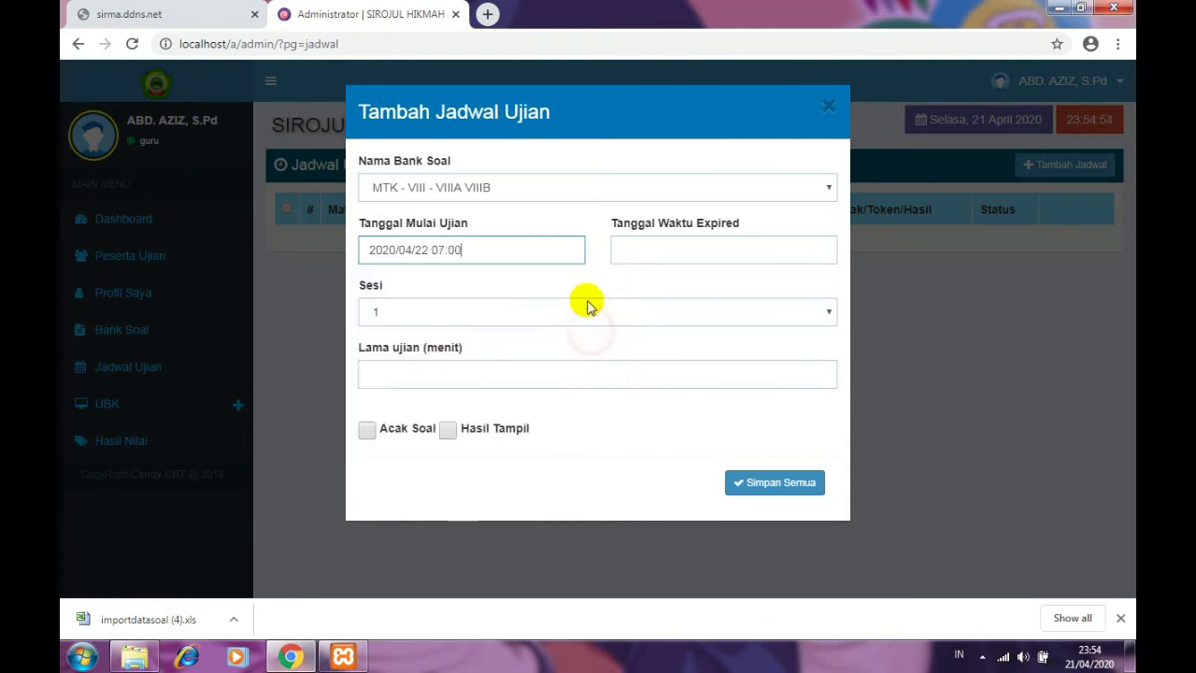
{"action": "left_click", "coordinate": [699, 248]}
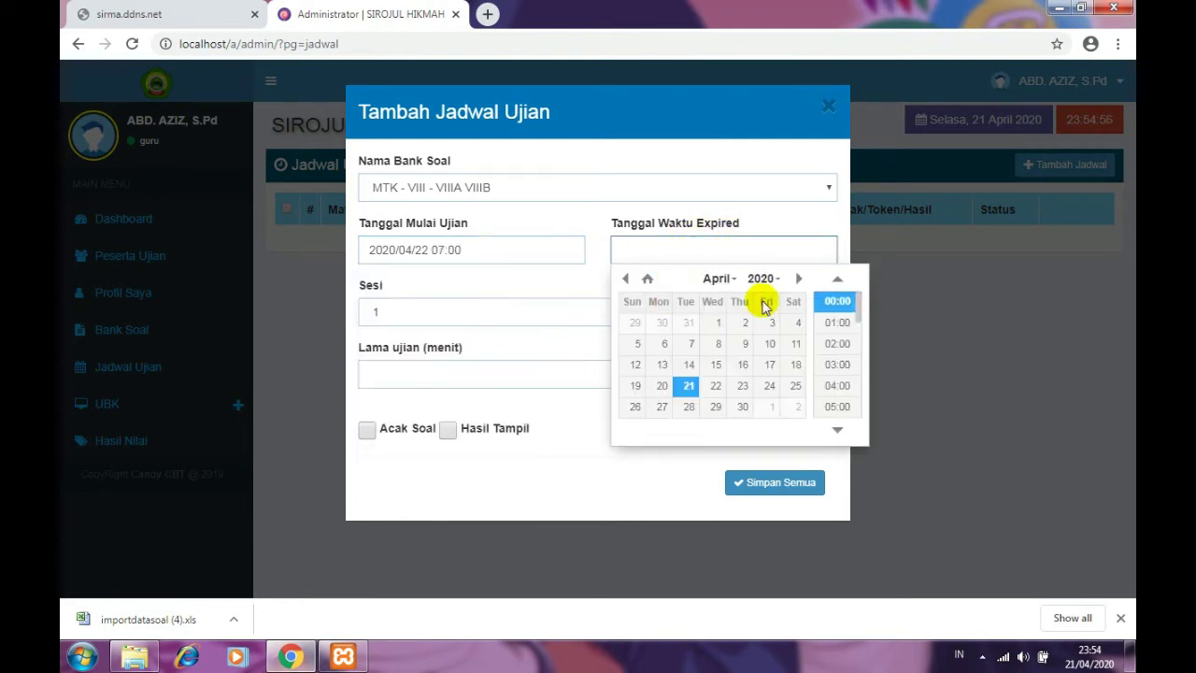
{"action": "left_click", "coordinate": [716, 385]}
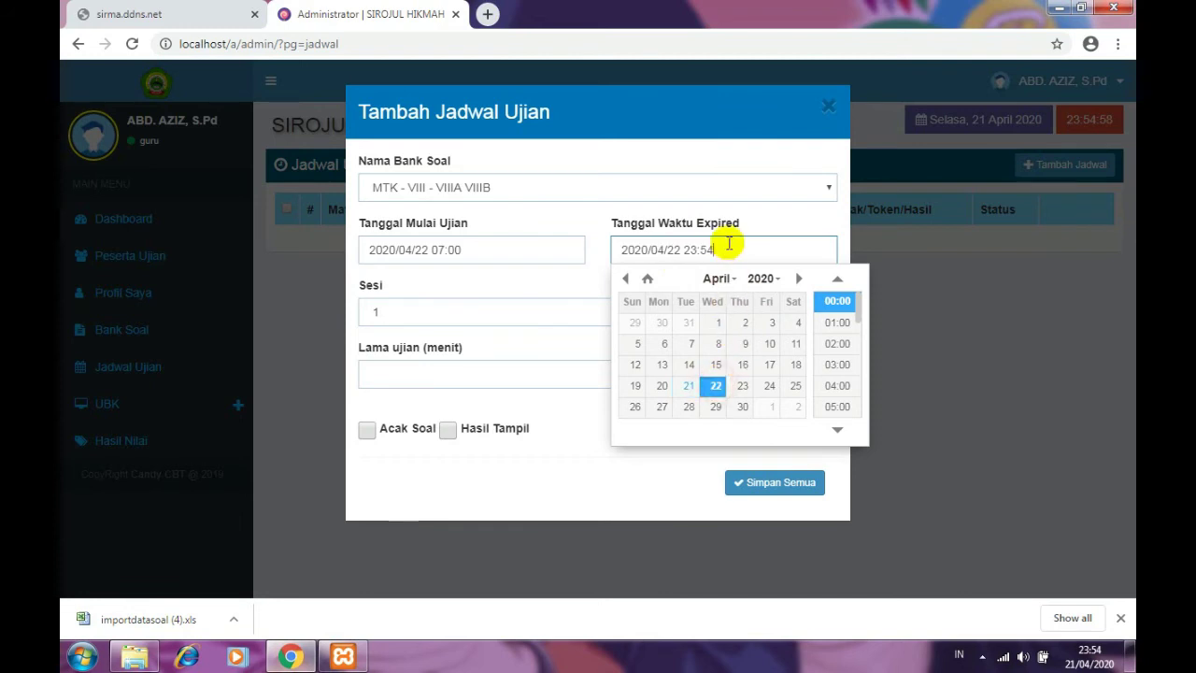
{"action": "left_click_drag", "start_coordinate": [860, 322], "coordinate": [870, 374]}
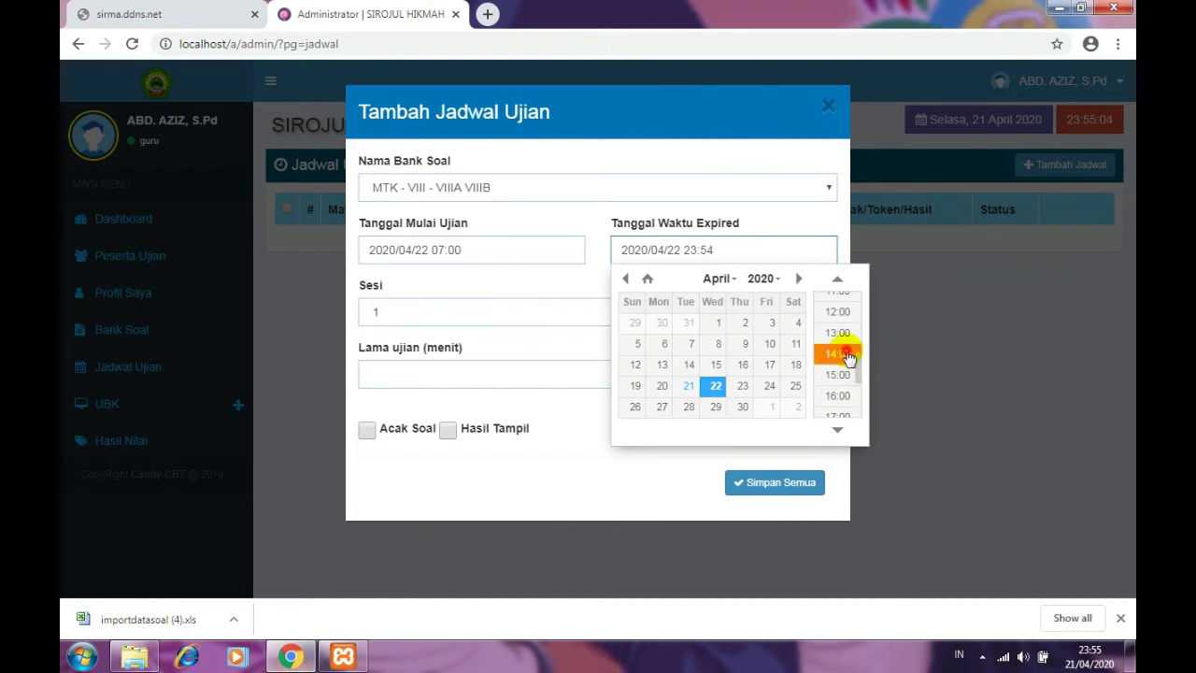
{"action": "left_click", "coordinate": [837, 351]}
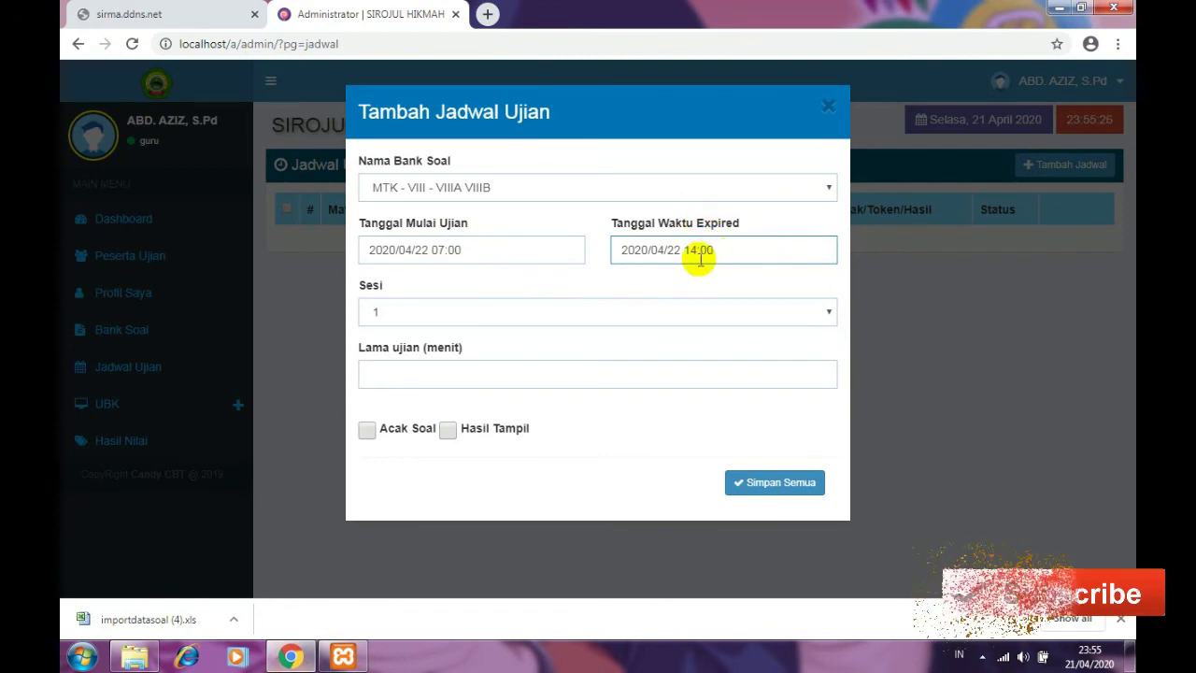
Step: Keep Sesi at 1, set Lama ujian to 120 minutes with Acak Soal enabled, and save the schedule
{"action": "left_click", "coordinate": [438, 316]}
{"action": "left_click", "coordinate": [436, 311]}
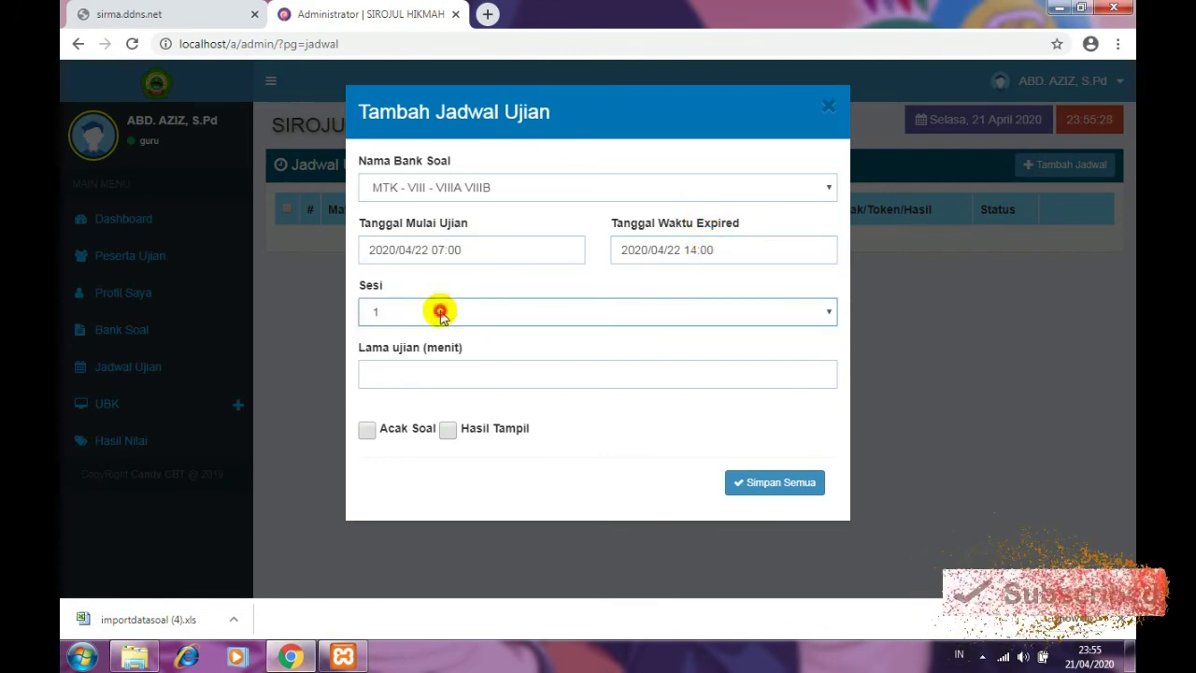
{"action": "left_click", "coordinate": [425, 372]}
{"action": "type", "text": "120"}
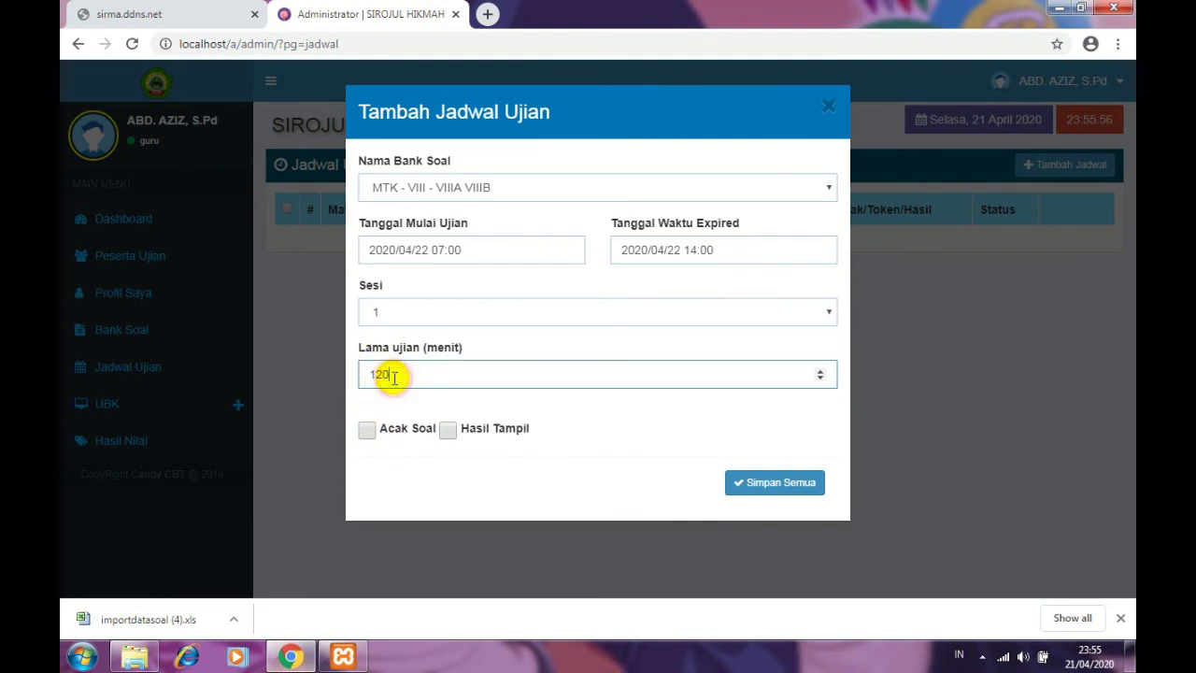
{"action": "left_click", "coordinate": [365, 431]}
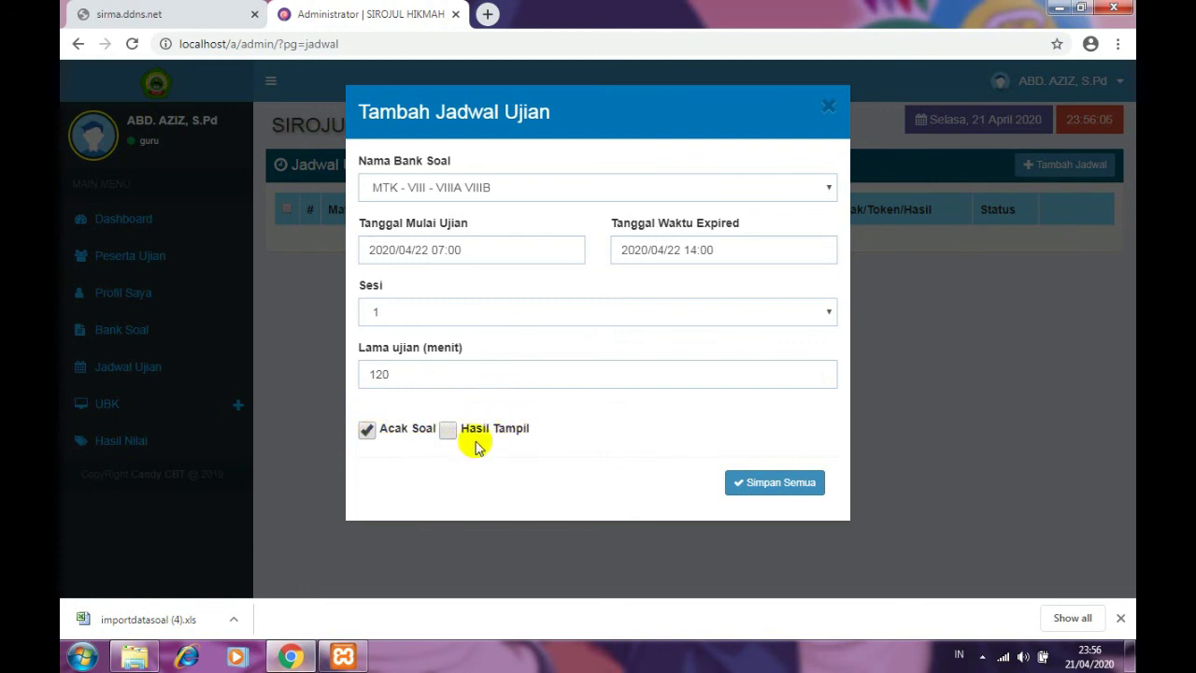
{"action": "left_click", "coordinate": [783, 486]}
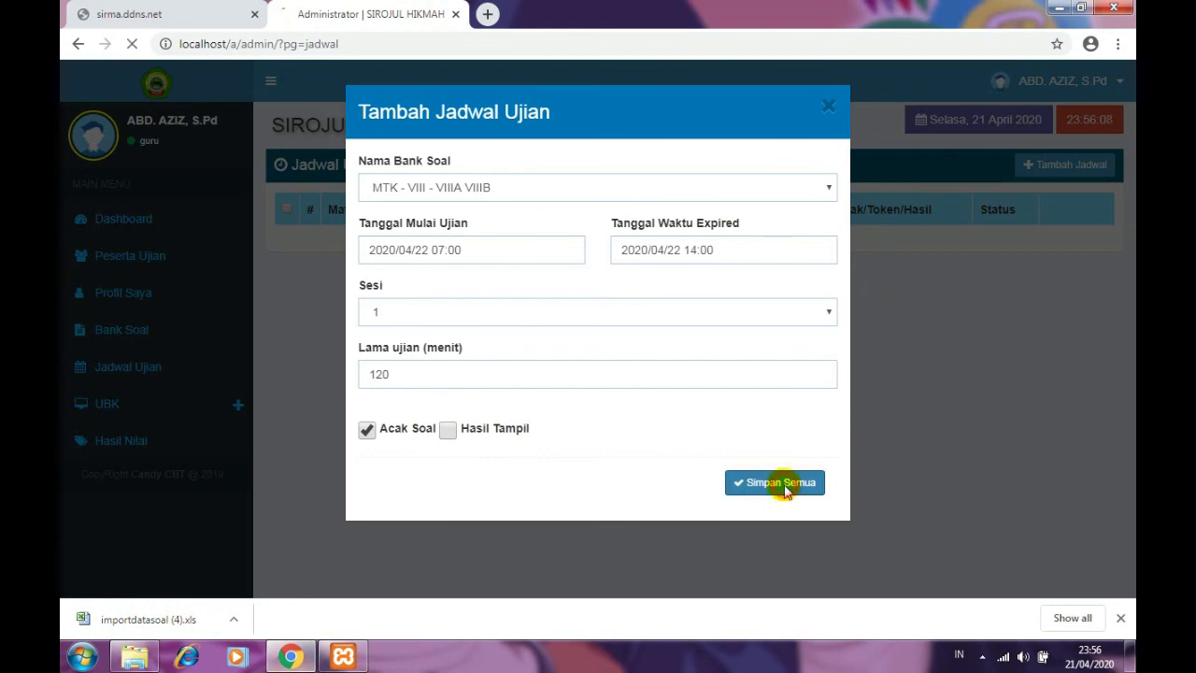